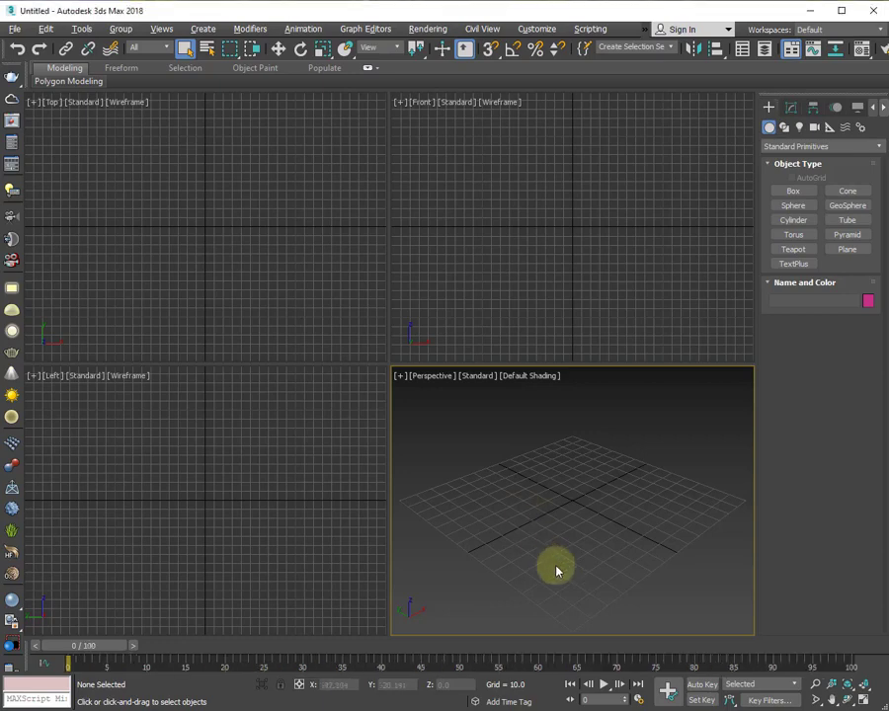
In the time configuration, try the Film and Custom 60 FPS frame rates, then settle on PAL
{"action": "left_click", "coordinate": [641, 699]}
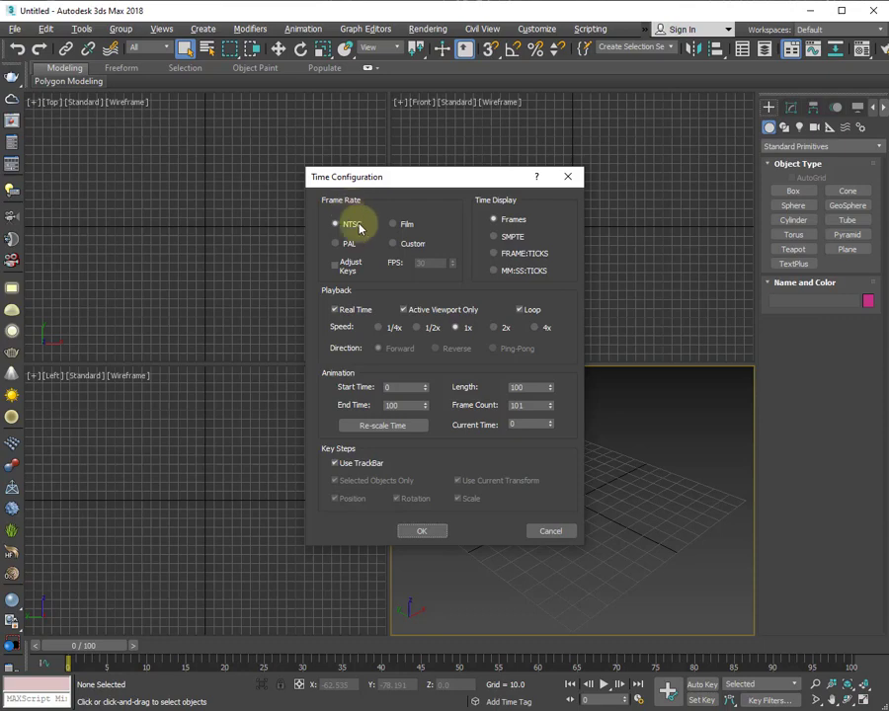
{"action": "left_click", "coordinate": [341, 245]}
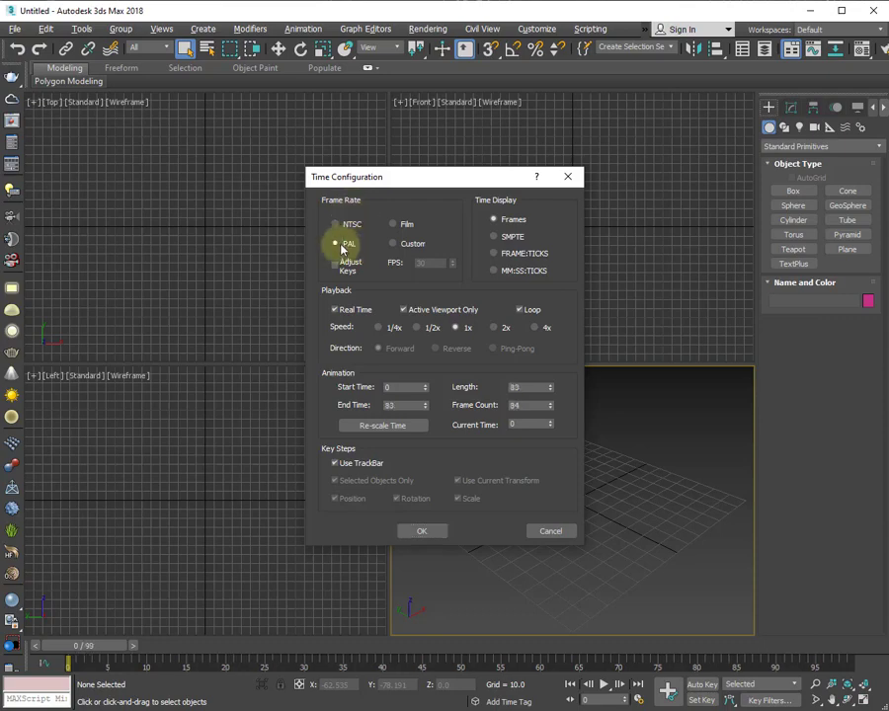
{"action": "left_click", "coordinate": [393, 226]}
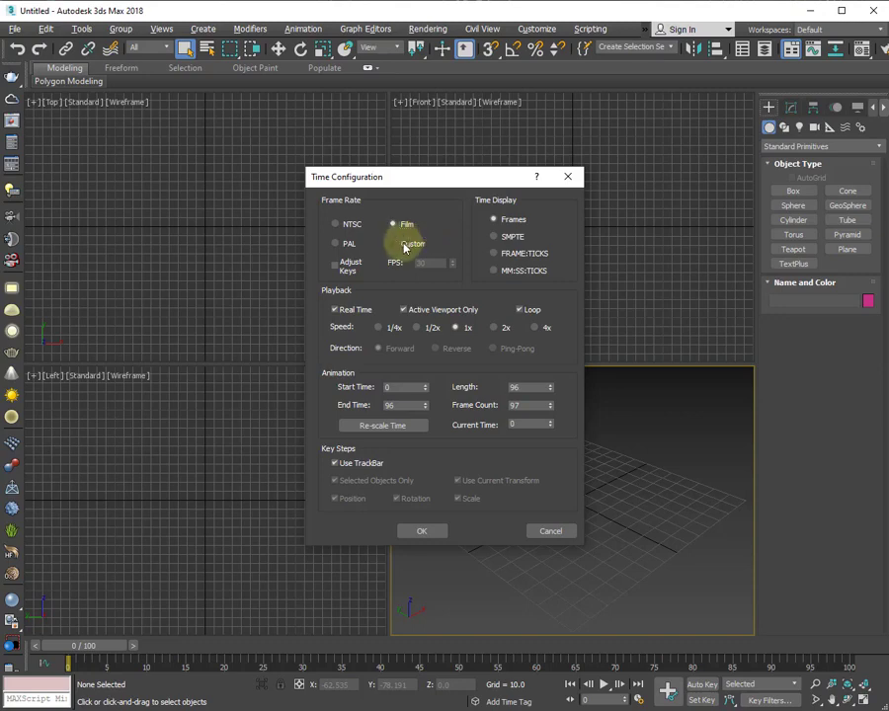
{"action": "left_click", "coordinate": [408, 243]}
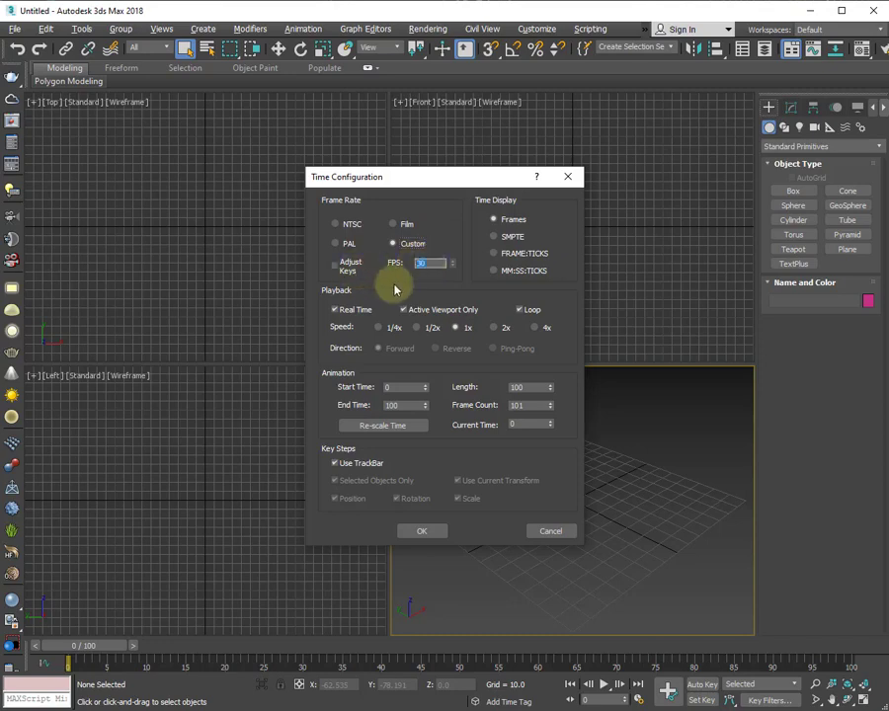
{"action": "type", "text": "60"}
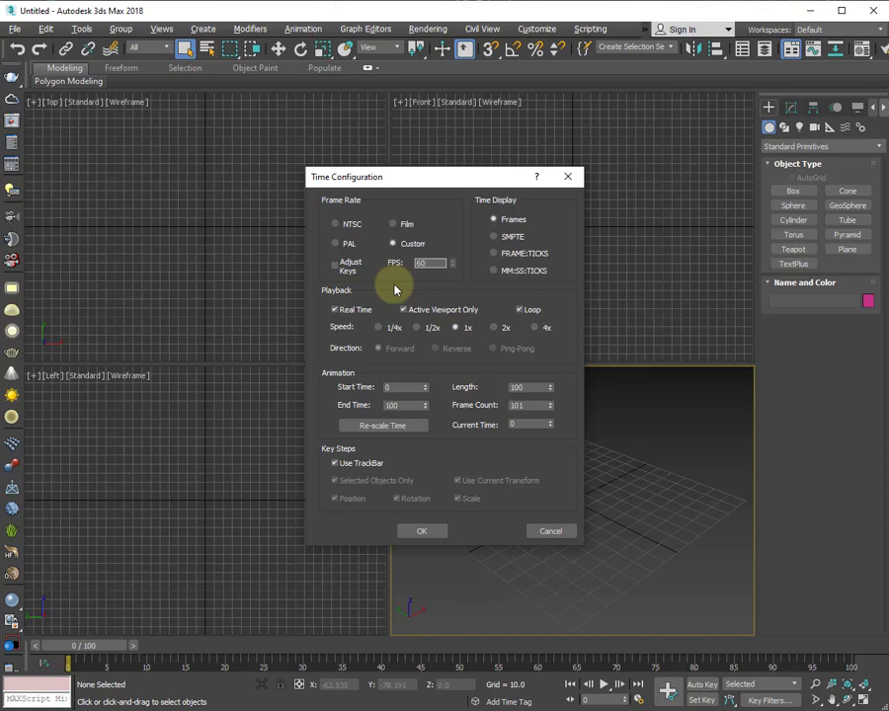
{"action": "left_click", "coordinate": [348, 245]}
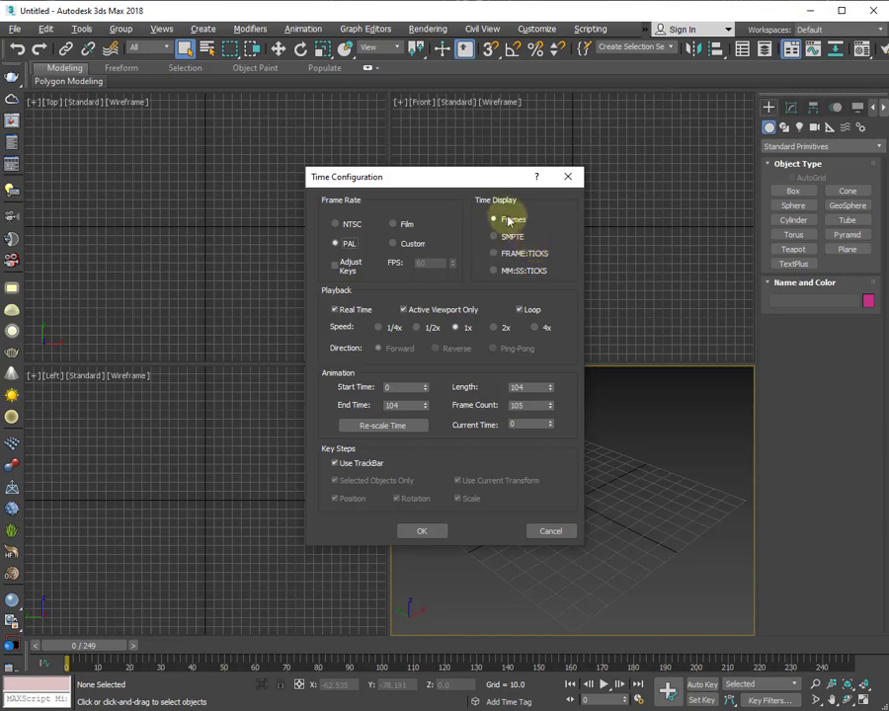
Try the SMPTE, FRAME:TICKS and MM:SS:TICKS time displays, return to Frames and accept the time configuration
{"action": "left_click", "coordinate": [404, 386]}
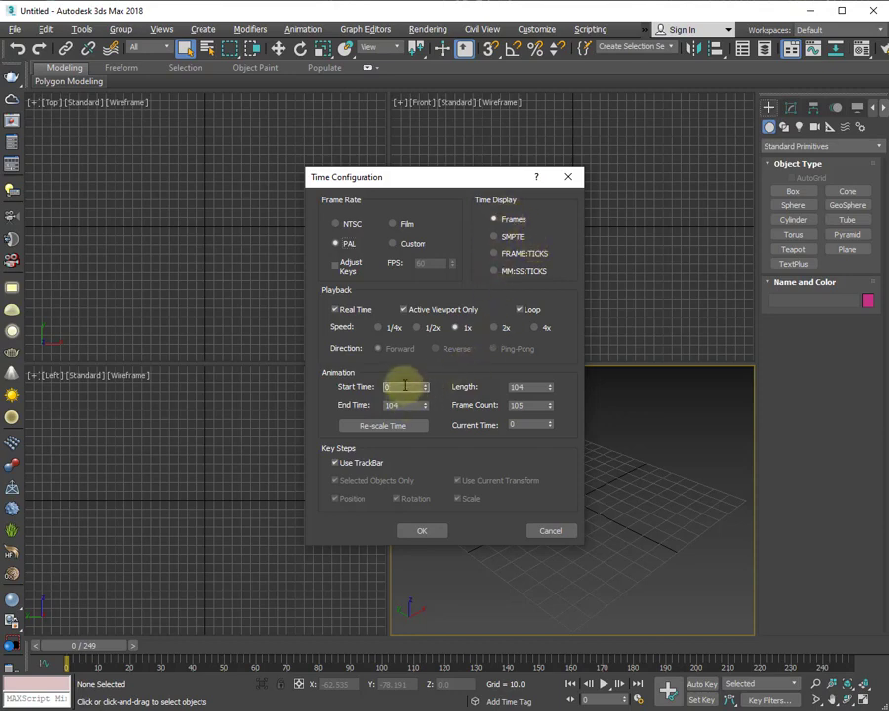
{"action": "double_click", "coordinate": [404, 388]}
{"action": "double_click", "coordinate": [390, 405]}
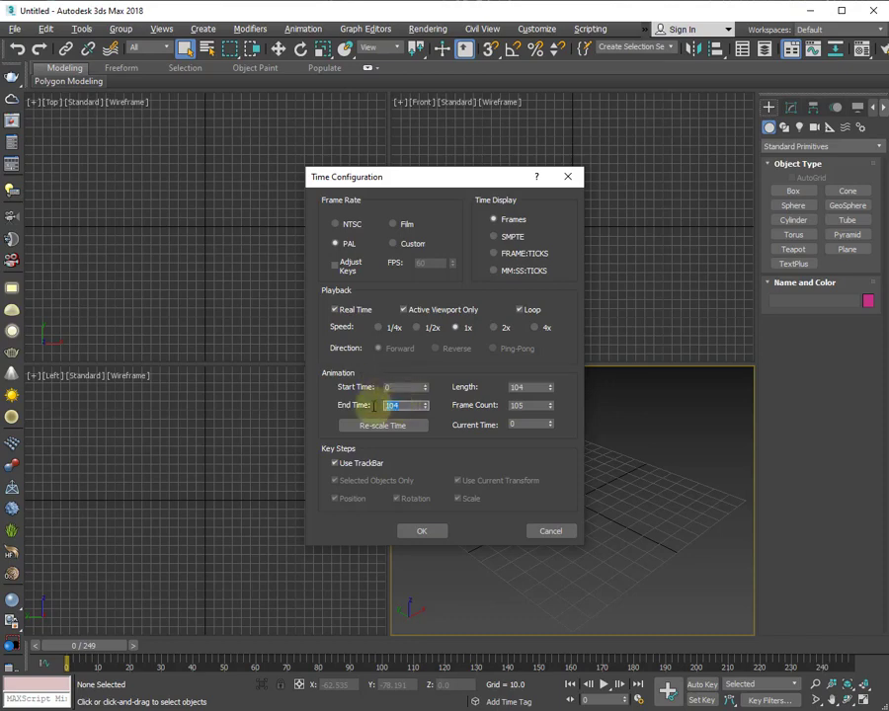
{"action": "left_click", "coordinate": [496, 239]}
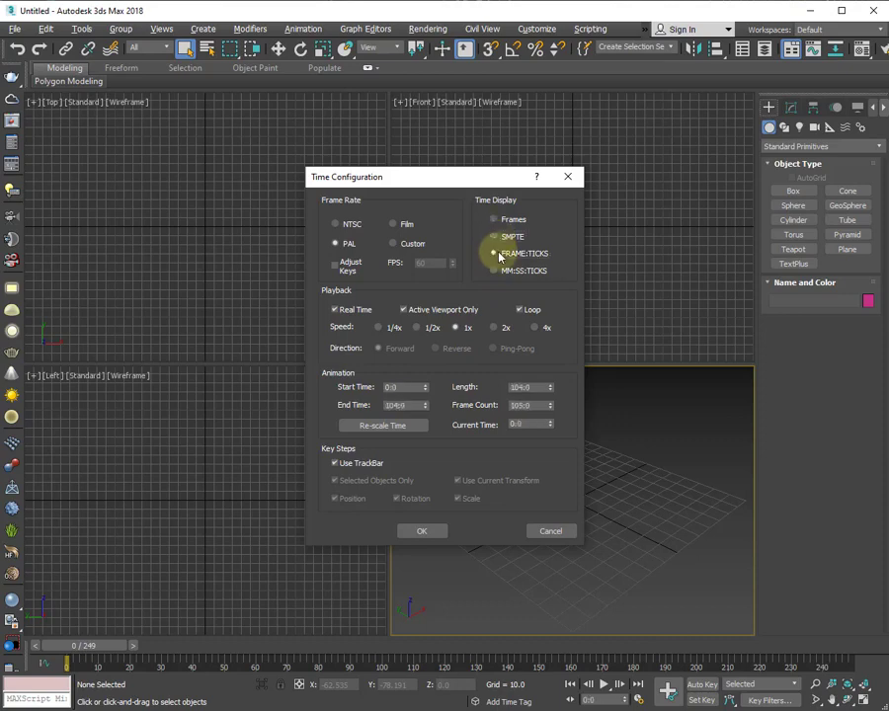
{"action": "left_click", "coordinate": [494, 254]}
{"action": "left_click", "coordinate": [501, 272]}
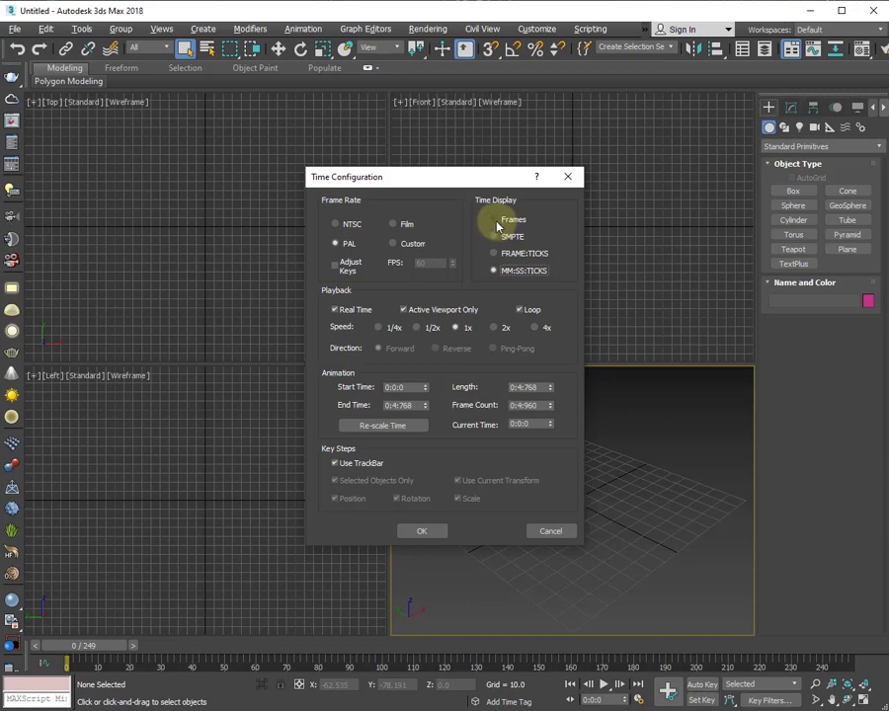
{"action": "left_click", "coordinate": [497, 225]}
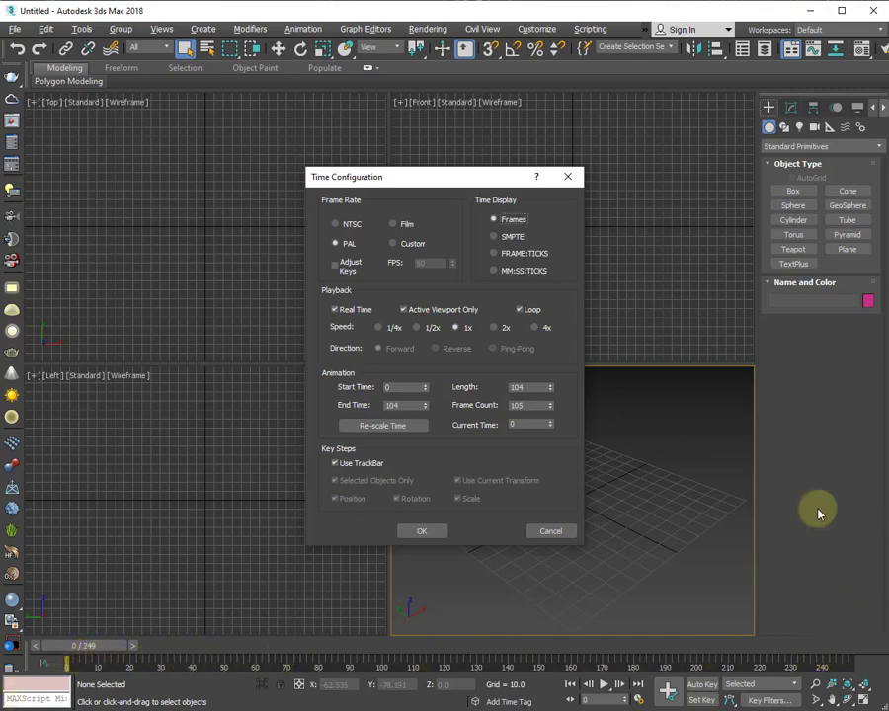
{"action": "left_click", "coordinate": [423, 533]}
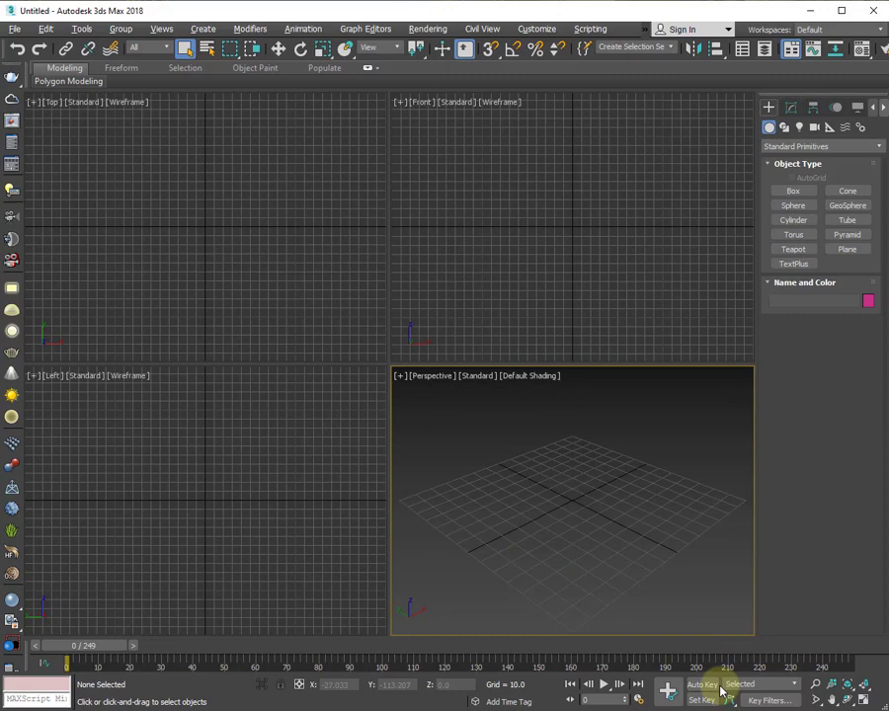
Play the animation in the viewport and stop it partway through the timeline
{"action": "left_click", "coordinate": [605, 685]}
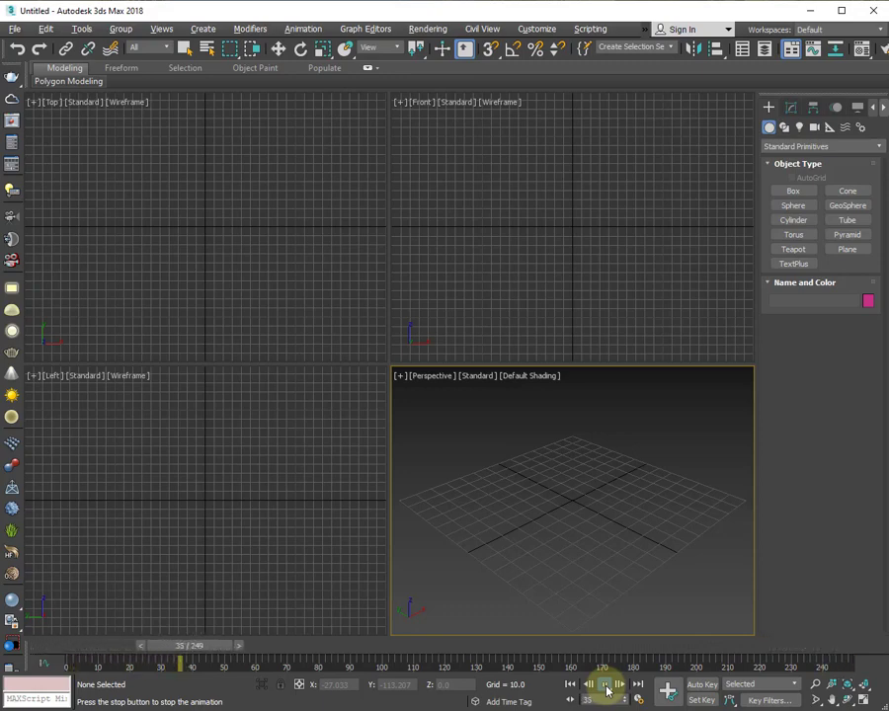
{"action": "left_click", "coordinate": [605, 689]}
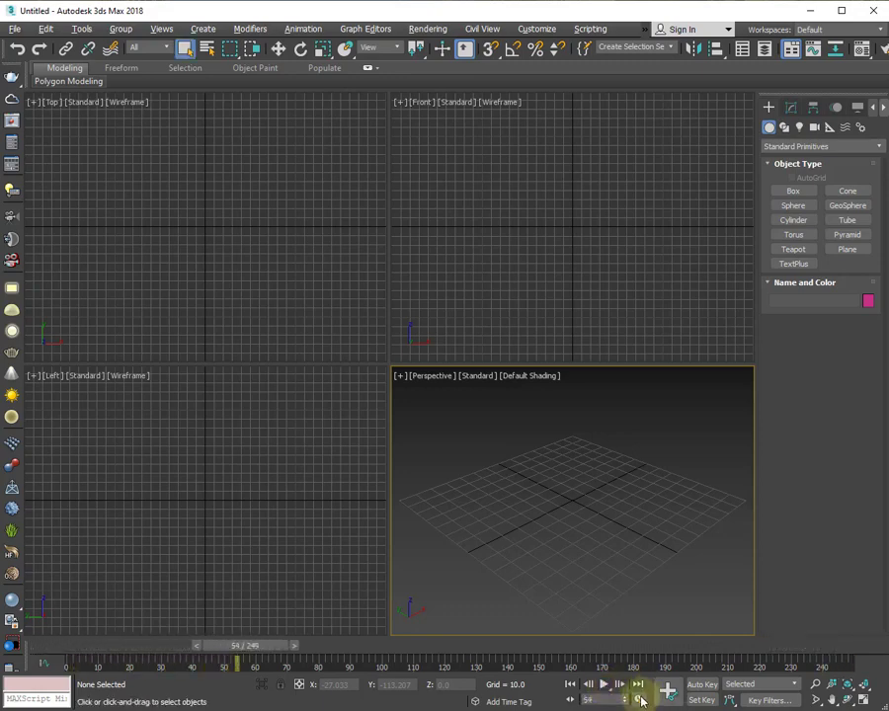
Turn off playback looping in the time configuration and play the timeline through to its end
{"action": "left_click", "coordinate": [639, 698]}
{"action": "left_click", "coordinate": [519, 311]}
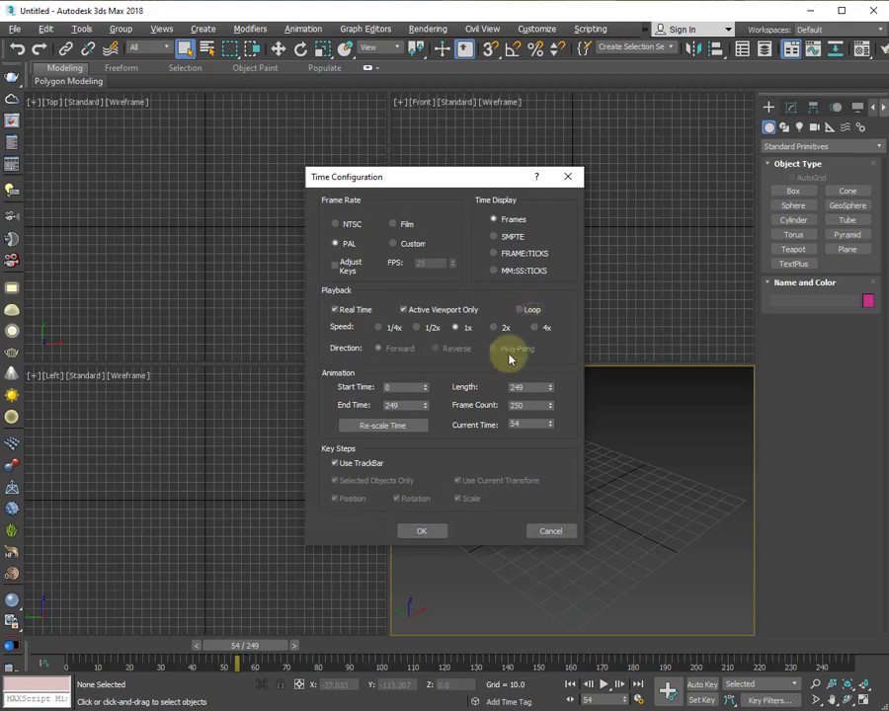
{"action": "left_click", "coordinate": [422, 530]}
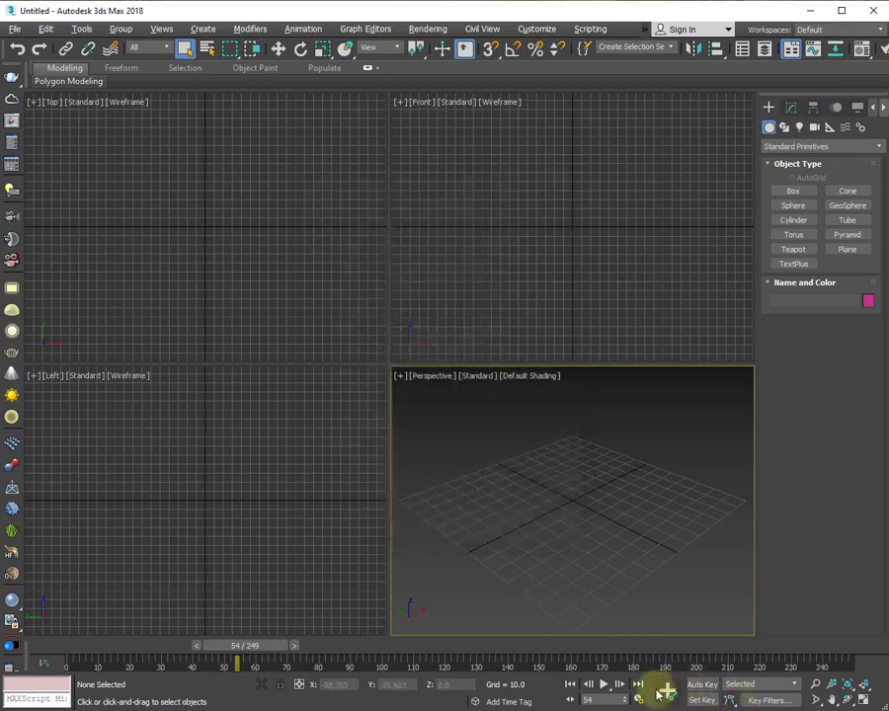
{"action": "left_click", "coordinate": [604, 685]}
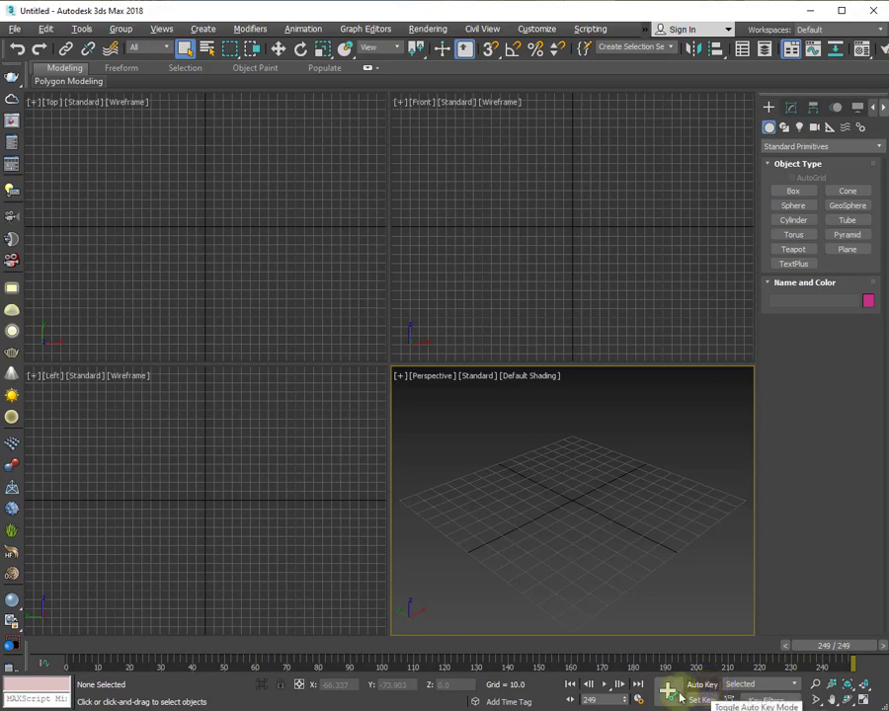
Turn playback looping back on in the time configuration and multiply 25 by 6 in Calculator
{"action": "left_click", "coordinate": [638, 696]}
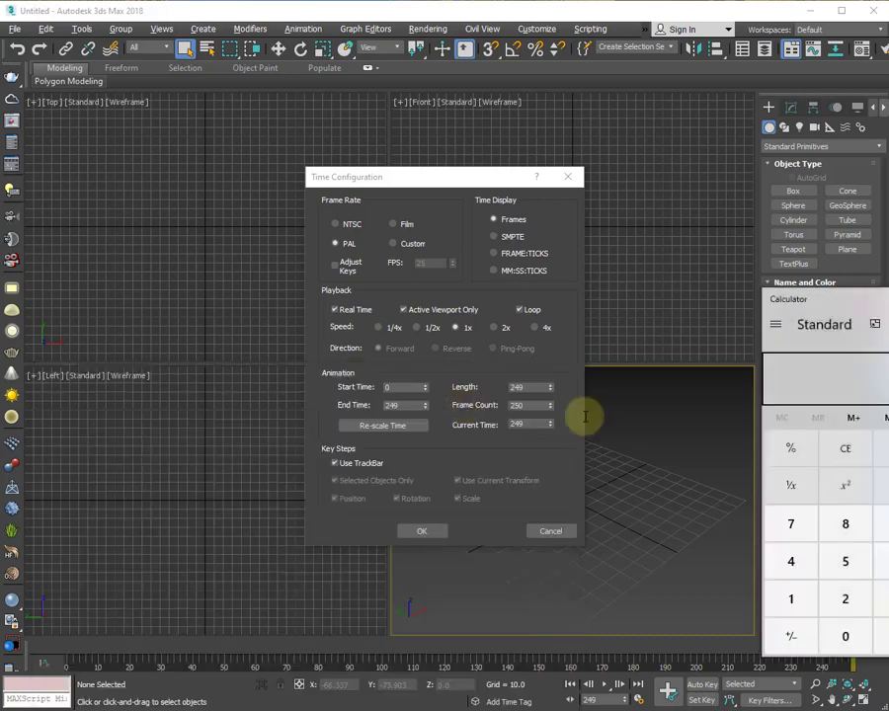
{"action": "left_click_drag", "start_coordinate": [820, 296], "coordinate": [110, 207]}
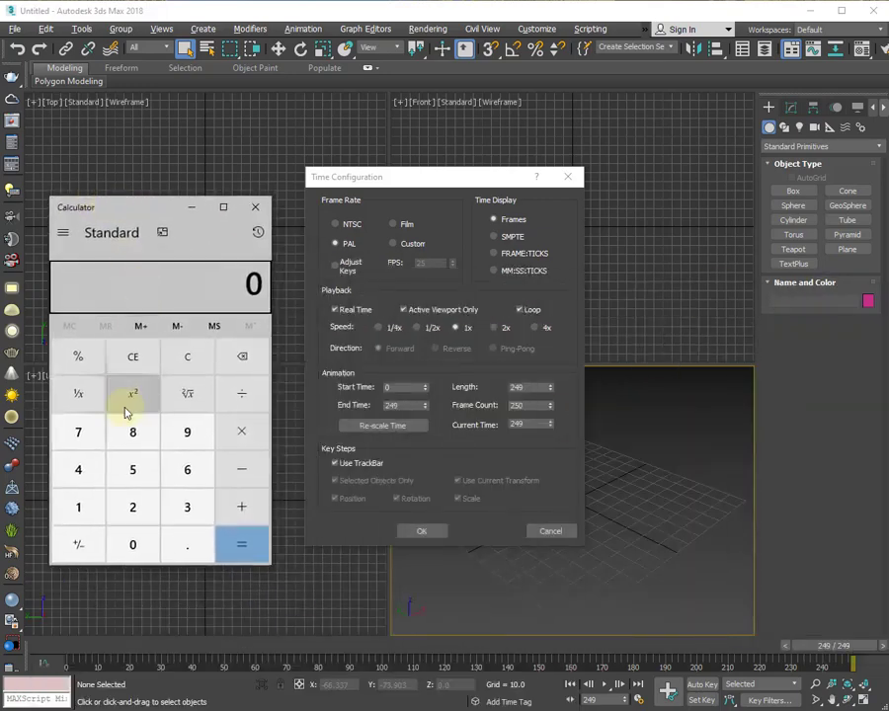
{"action": "left_click", "coordinate": [132, 505]}
{"action": "left_click", "coordinate": [131, 469]}
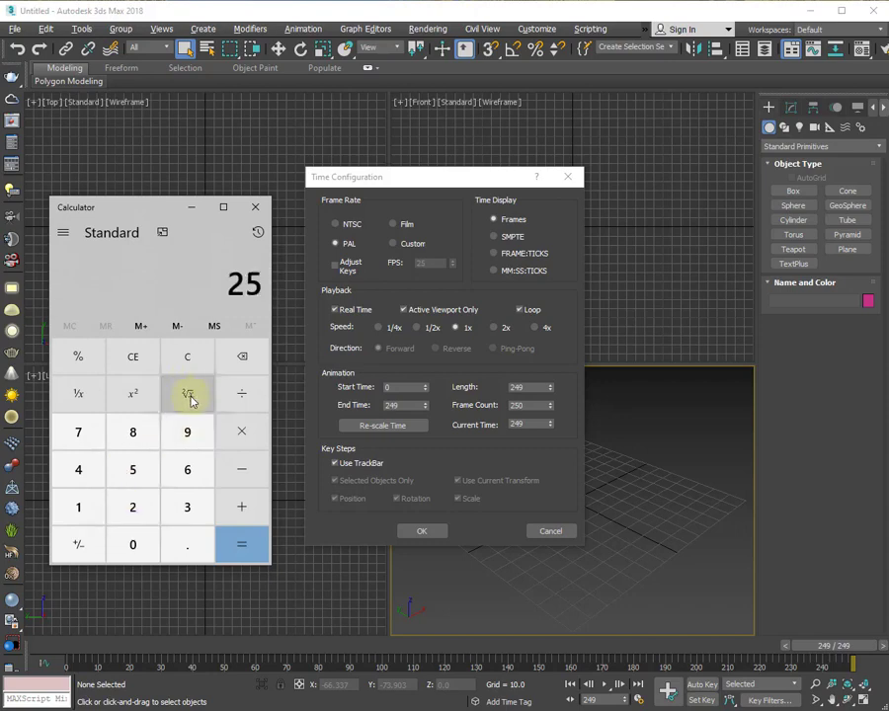
{"action": "left_click", "coordinate": [244, 432]}
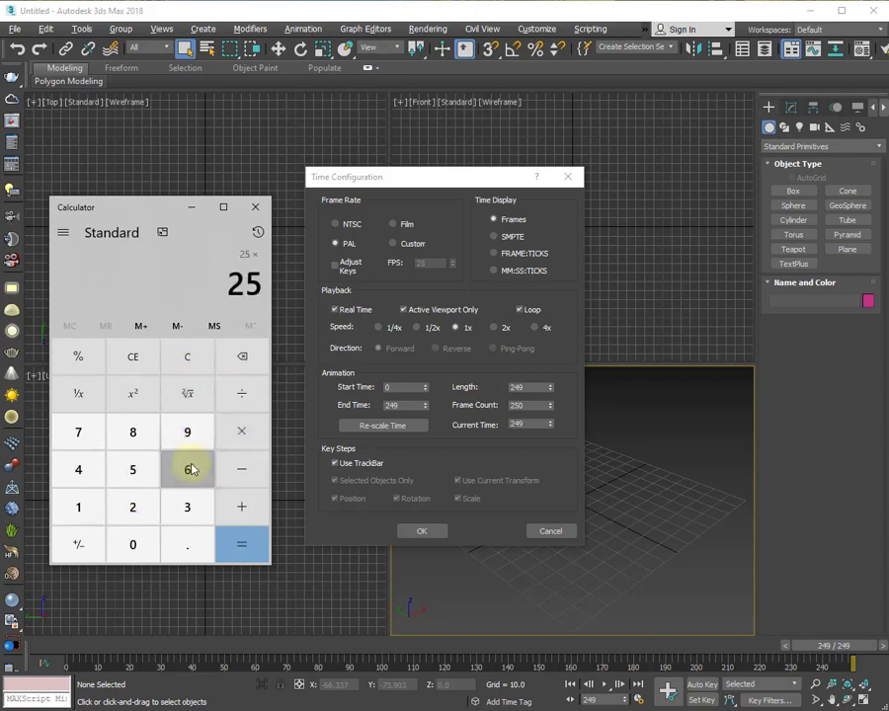
{"action": "left_click", "coordinate": [187, 471]}
{"action": "left_click", "coordinate": [242, 541]}
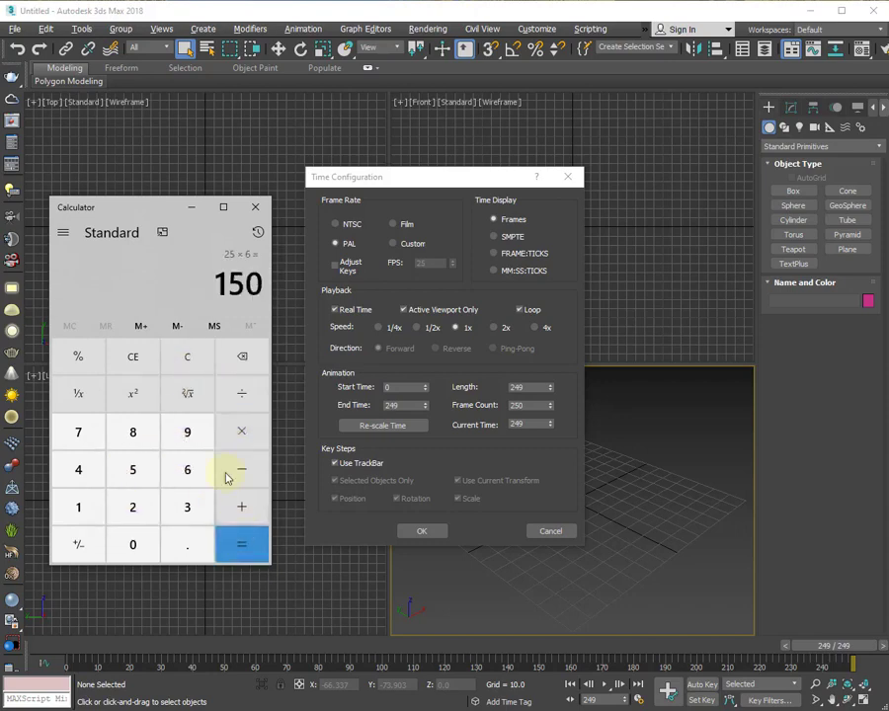
{"action": "left_click", "coordinate": [194, 208]}
Set the animation's end time to 150 with start time 0 and accept the time configuration
{"action": "left_click", "coordinate": [400, 405]}
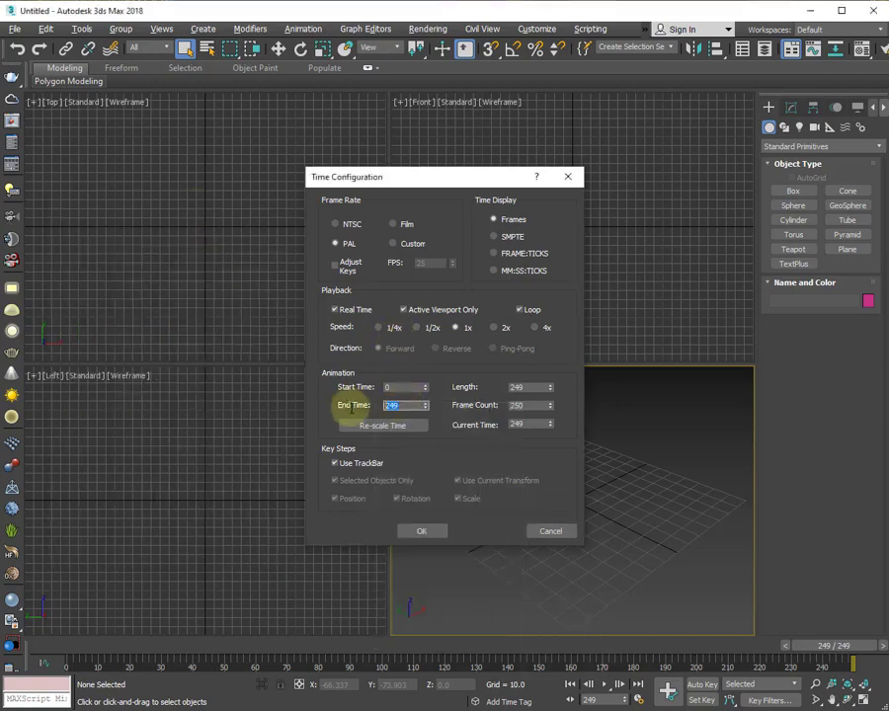
{"action": "left_click", "coordinate": [400, 388]}
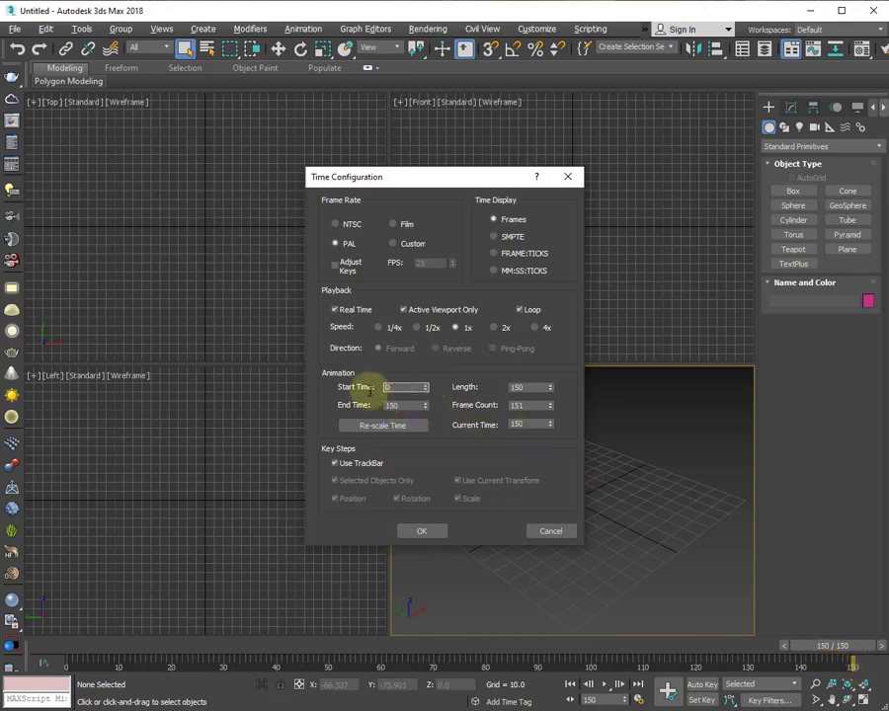
{"action": "left_click", "coordinate": [420, 532]}
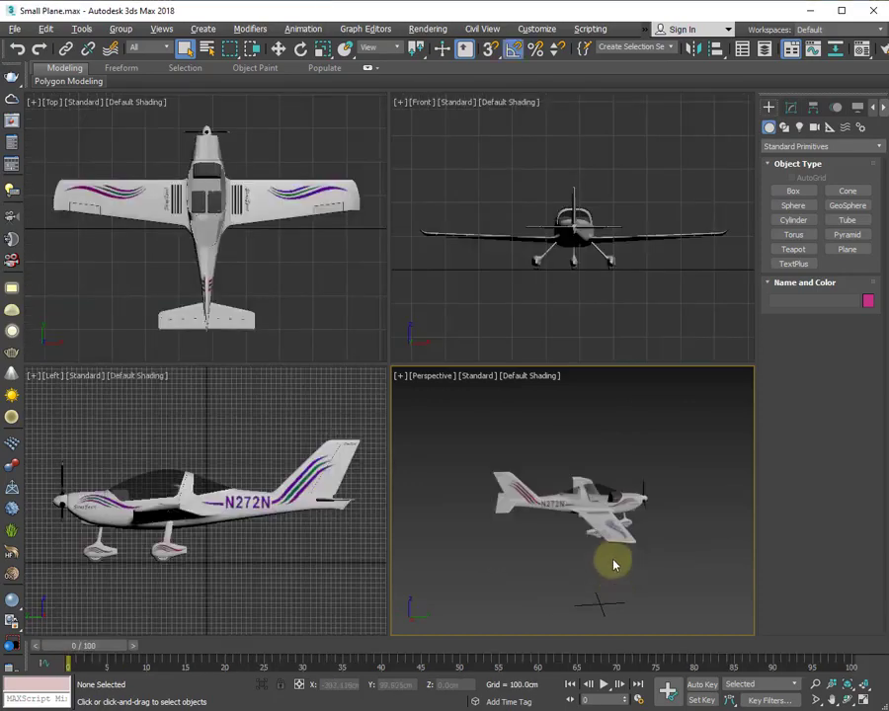
Turn on Auto Key mode in the small plane scene
{"action": "middle_click_drag", "start_coordinate": [617, 563], "coordinate": [558, 550], "text": "alt"}
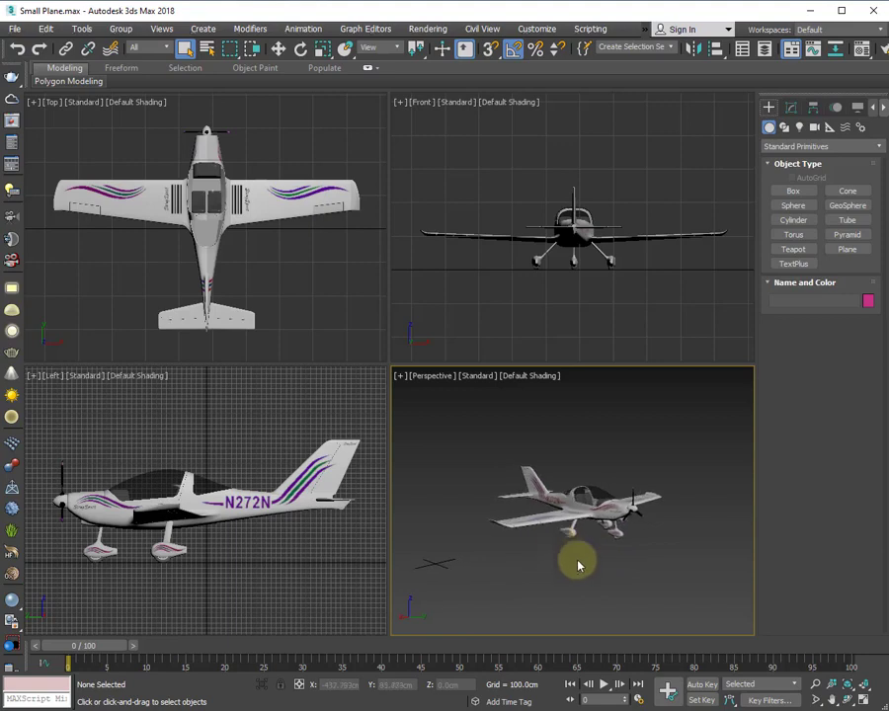
{"action": "left_click", "coordinate": [704, 685]}
{"action": "middle_click_drag", "start_coordinate": [595, 572], "coordinate": [648, 574], "text": "alt"}
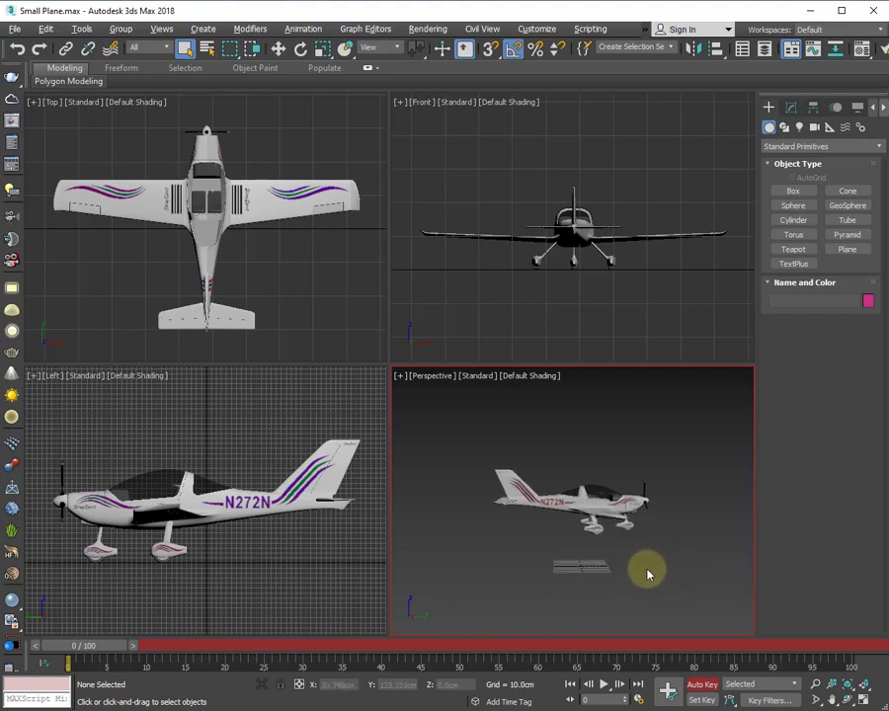
{"action": "middle_click_drag", "start_coordinate": [592, 573], "coordinate": [543, 568], "text": "alt"}
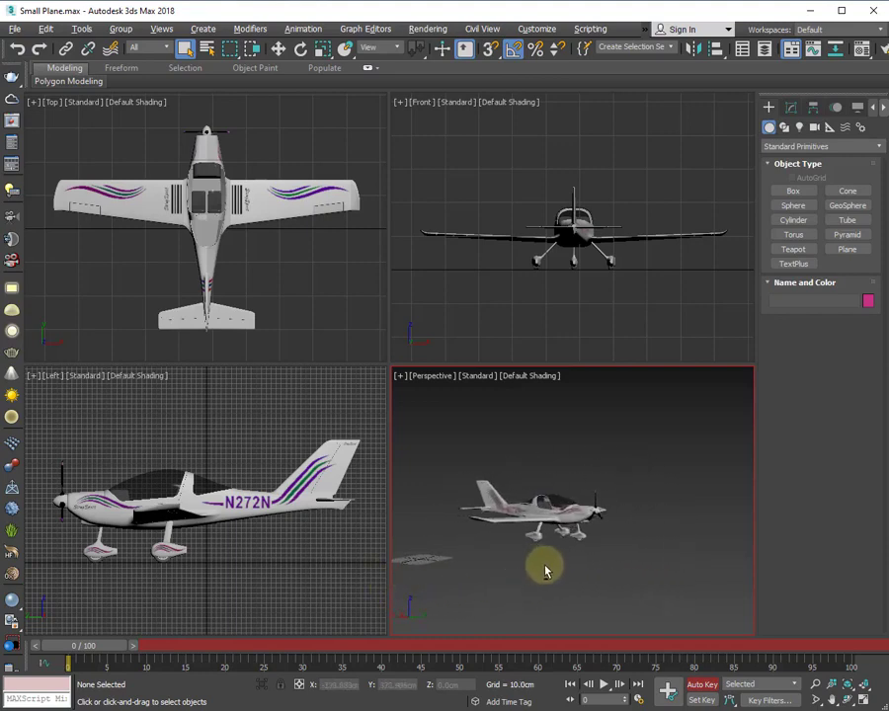
Select the airplane in the Left view with the Move tool
{"action": "middle_click_drag", "start_coordinate": [195, 539], "coordinate": [277, 549]}
{"action": "scroll", "coordinate": [244, 547], "scroll_direction": "down", "scroll_amount": 3}
{"action": "key", "text": "w"}
{"action": "scroll", "coordinate": [269, 551], "scroll_direction": "down", "scroll_amount": 2}
{"action": "left_click", "coordinate": [292, 523]}
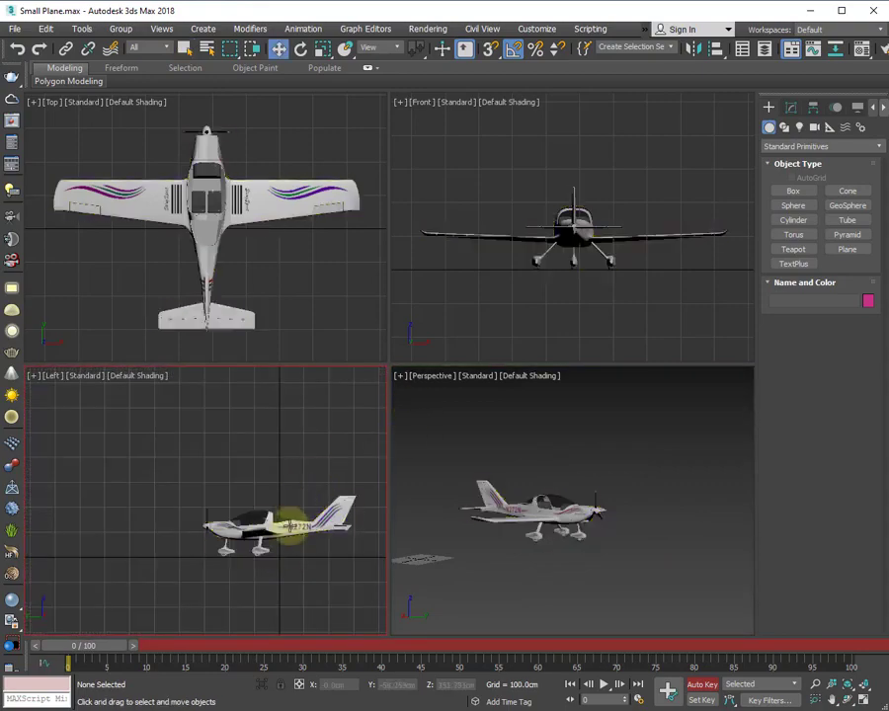
Maximize the Left viewport, leaving room ahead of the airplane, and move the time slider to frame 100
{"action": "scroll", "coordinate": [223, 516], "scroll_direction": "down", "scroll_amount": 2}
{"action": "middle_click_drag", "start_coordinate": [223, 516], "coordinate": [238, 502]}
{"action": "scroll", "coordinate": [238, 502], "scroll_direction": "down", "scroll_amount": 2}
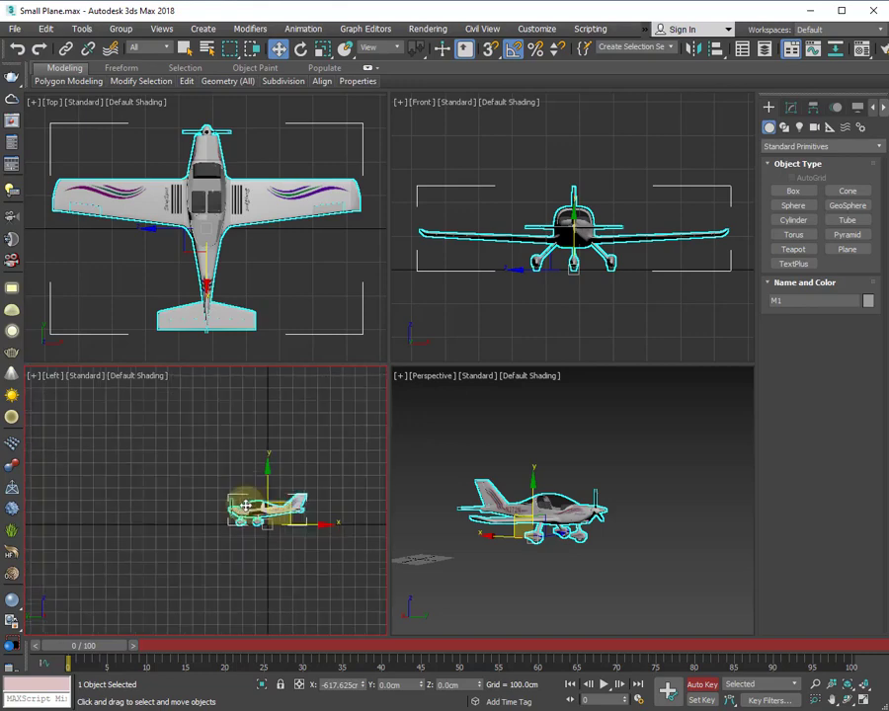
{"action": "middle_click_drag", "start_coordinate": [194, 543], "coordinate": [238, 526]}
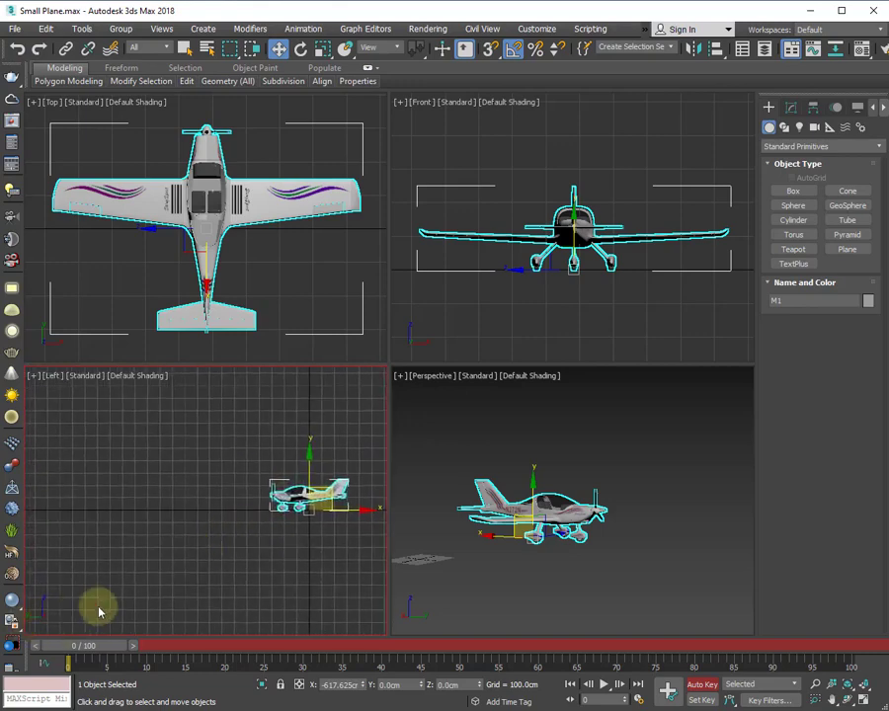
{"action": "key", "text": "alt+w"}
{"action": "middle_click_drag", "start_coordinate": [387, 538], "coordinate": [443, 557]}
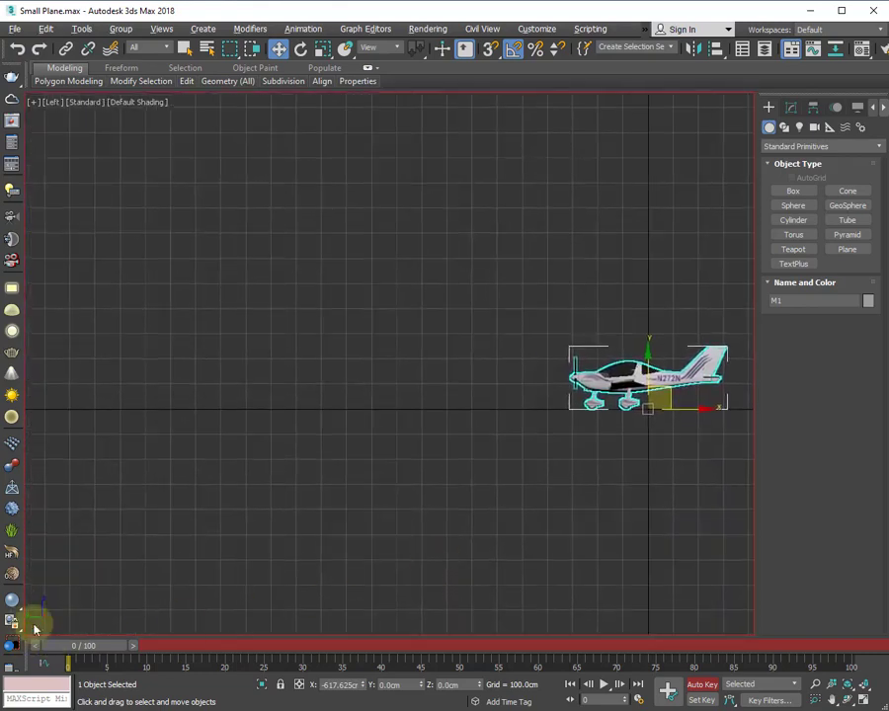
{"action": "middle_click_drag", "start_coordinate": [389, 579], "coordinate": [364, 565]}
{"action": "middle_click_drag", "start_coordinate": [439, 511], "coordinate": [386, 553]}
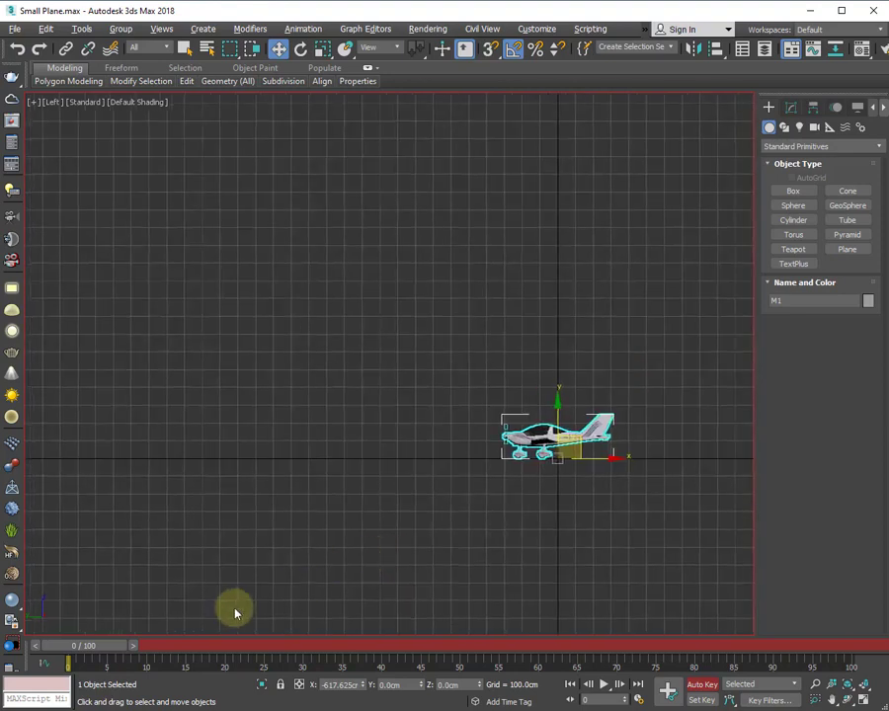
{"action": "left_click_drag", "start_coordinate": [67, 651], "coordinate": [847, 604]}
{"action": "middle_click_drag", "start_coordinate": [517, 525], "coordinate": [556, 542]}
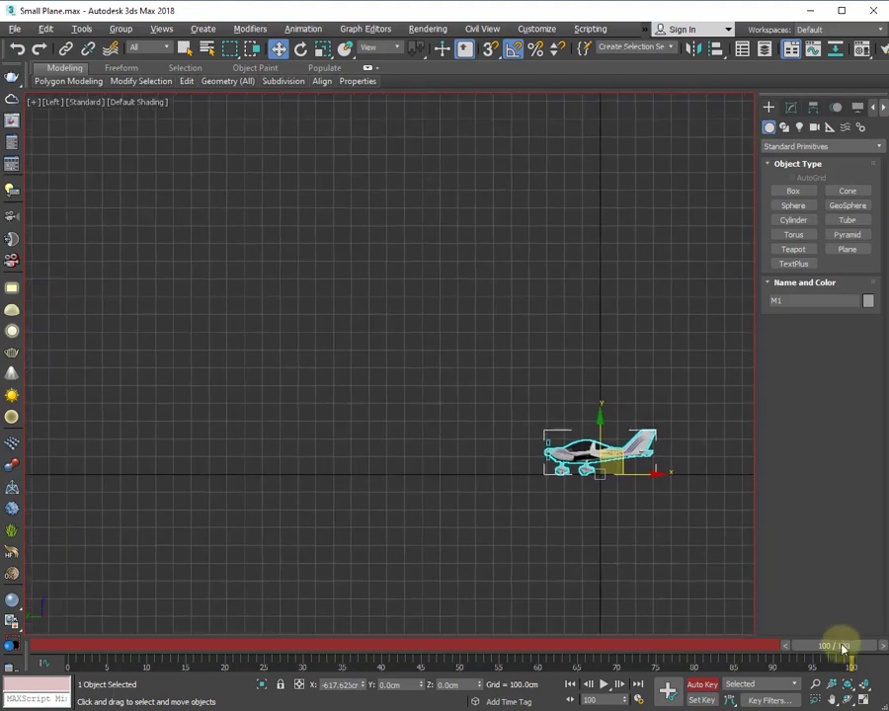
{"action": "left_click_drag", "start_coordinate": [845, 646], "coordinate": [851, 675]}
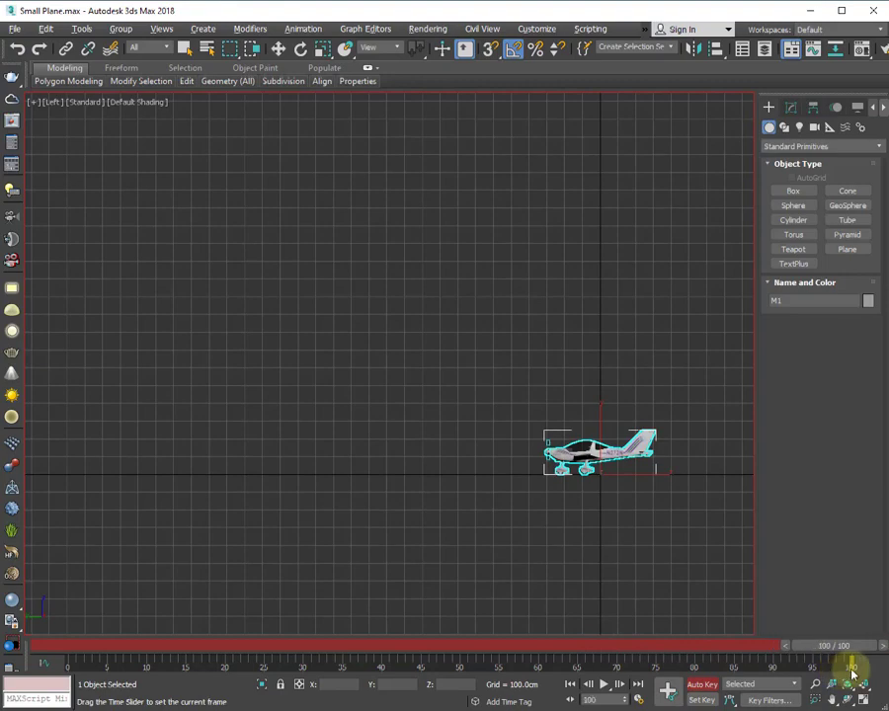
At frame 80, move the airplane forward and up to about Y 4553 cm and Z 1552 cm
{"action": "key", "text": "w"}
{"action": "middle_click_drag", "start_coordinate": [539, 476], "coordinate": [561, 496]}
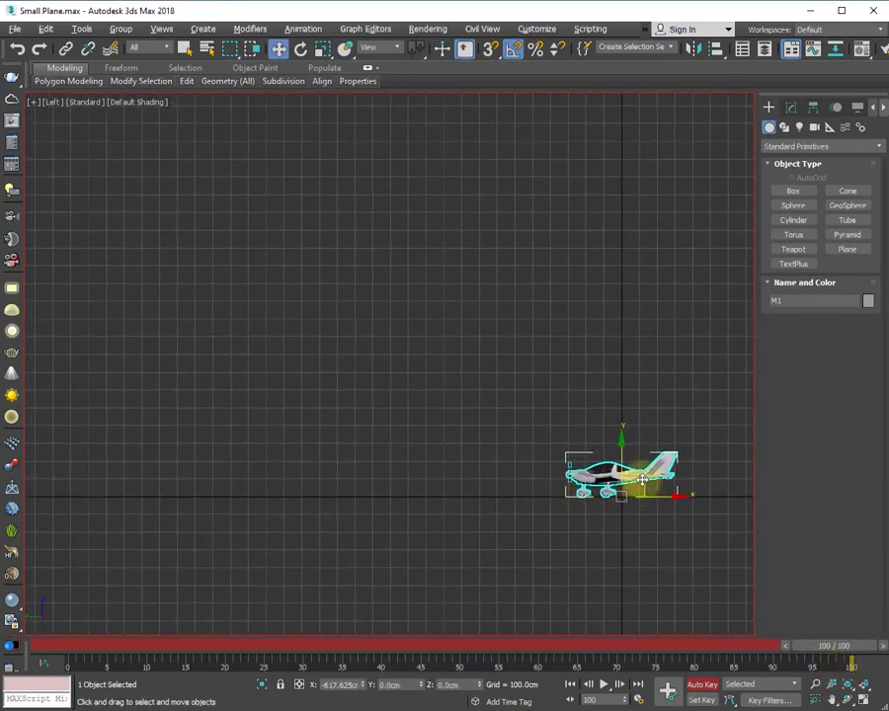
{"action": "left_click_drag", "start_coordinate": [856, 647], "coordinate": [691, 658]}
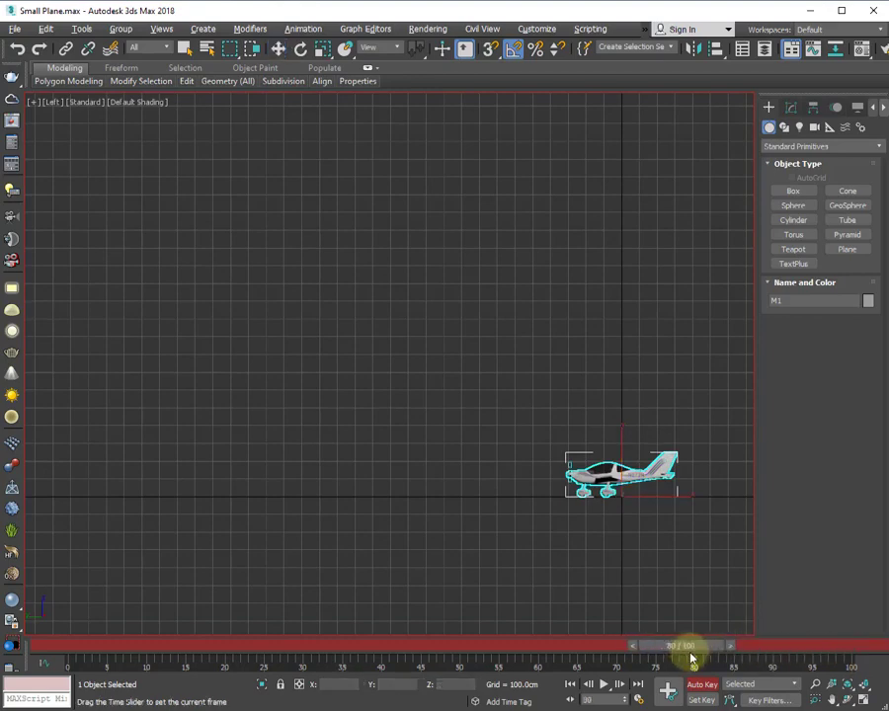
{"action": "middle_click_drag", "start_coordinate": [632, 518], "coordinate": [642, 533]}
{"action": "left_click_drag", "start_coordinate": [642, 526], "coordinate": [112, 294]}
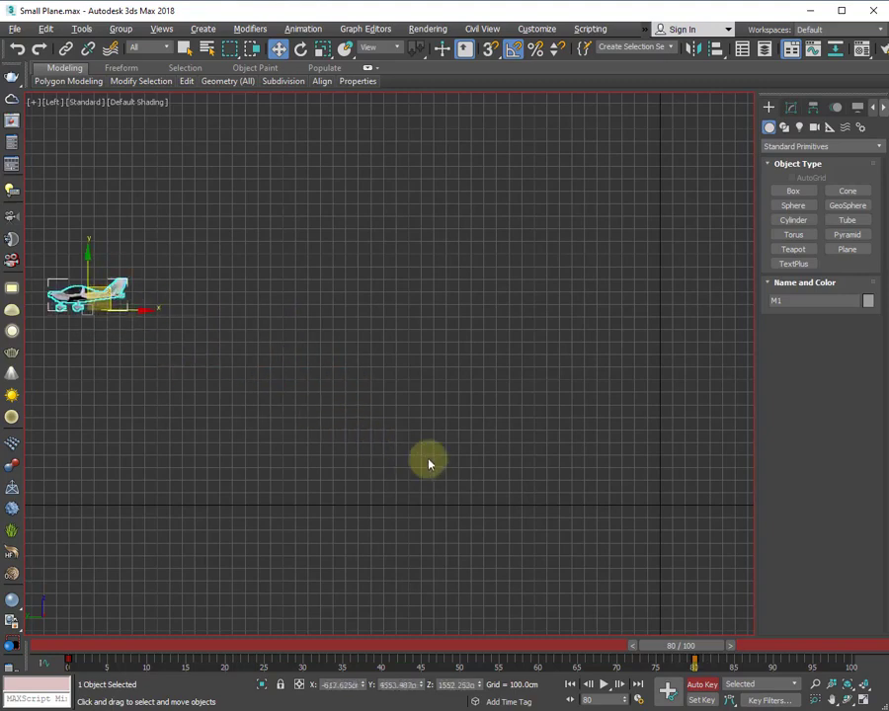
{"action": "scroll", "coordinate": [414, 466], "scroll_direction": "down", "scroll_amount": 3}
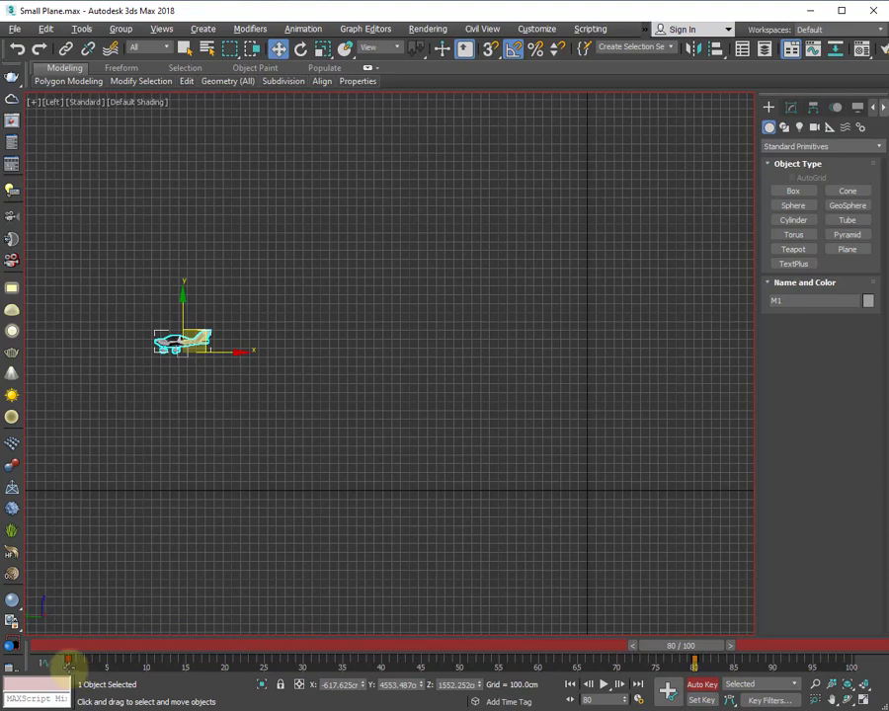
Return to frame 0, reselect the airplane, and play back its motion between the two keyframes
{"action": "left_click", "coordinate": [695, 662]}
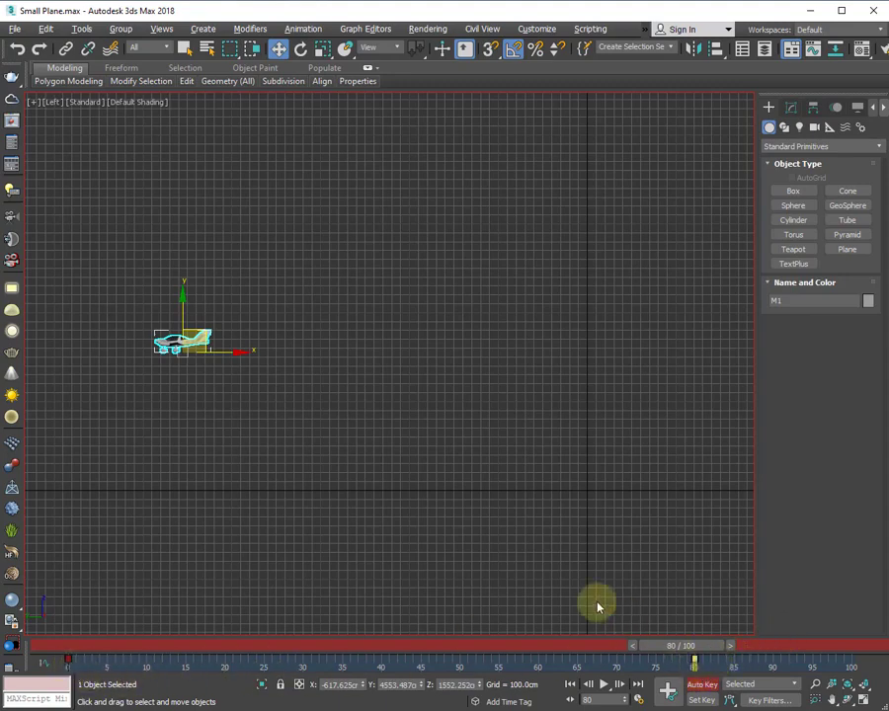
{"action": "left_click_drag", "start_coordinate": [691, 647], "coordinate": [71, 652]}
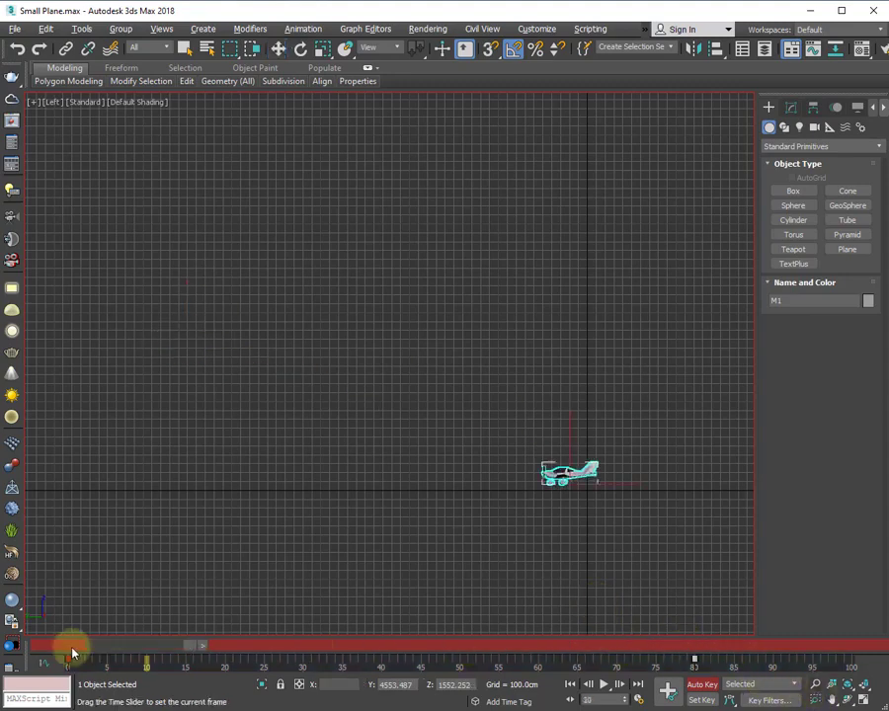
{"action": "left_click", "coordinate": [370, 570]}
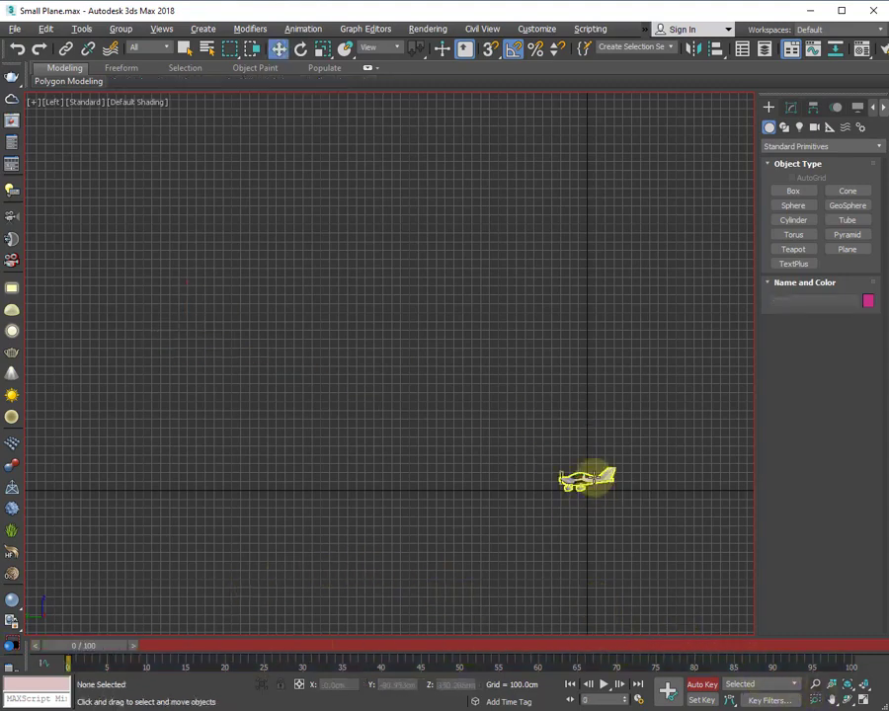
{"action": "left_click", "coordinate": [587, 479]}
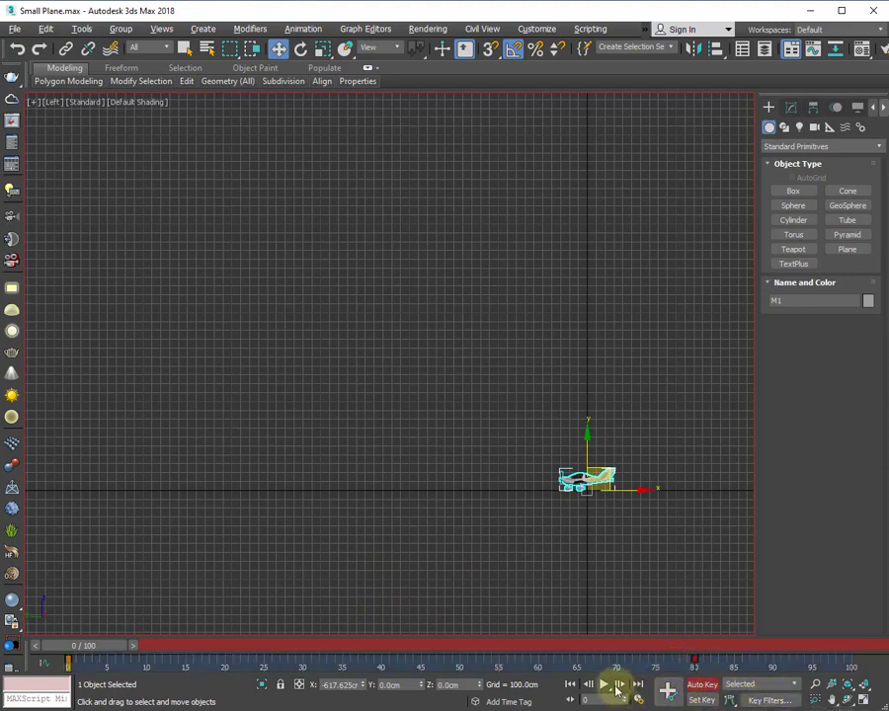
{"action": "left_click", "coordinate": [604, 684]}
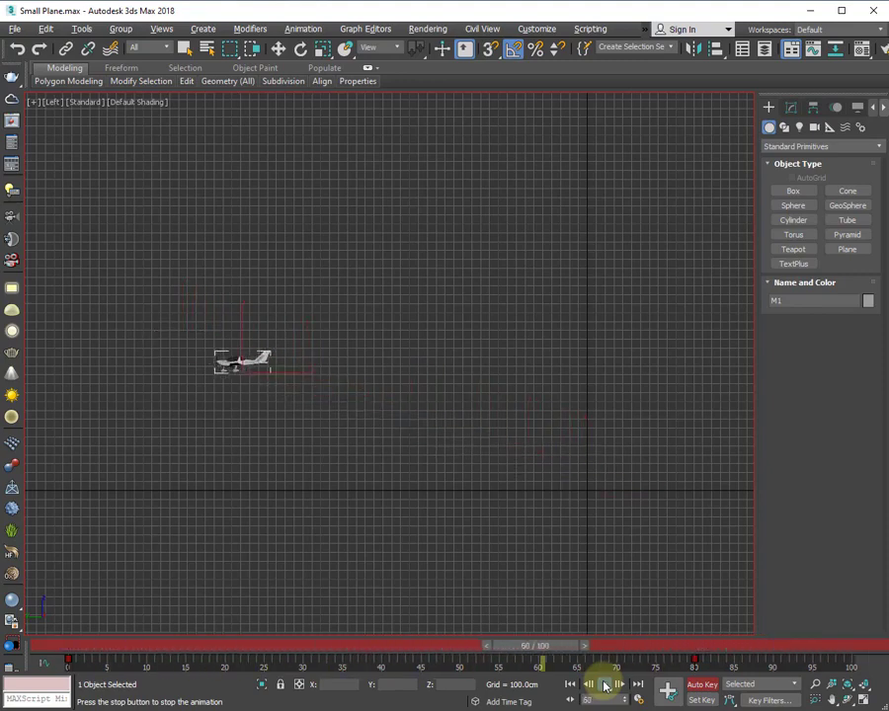
{"action": "left_click", "coordinate": [605, 683]}
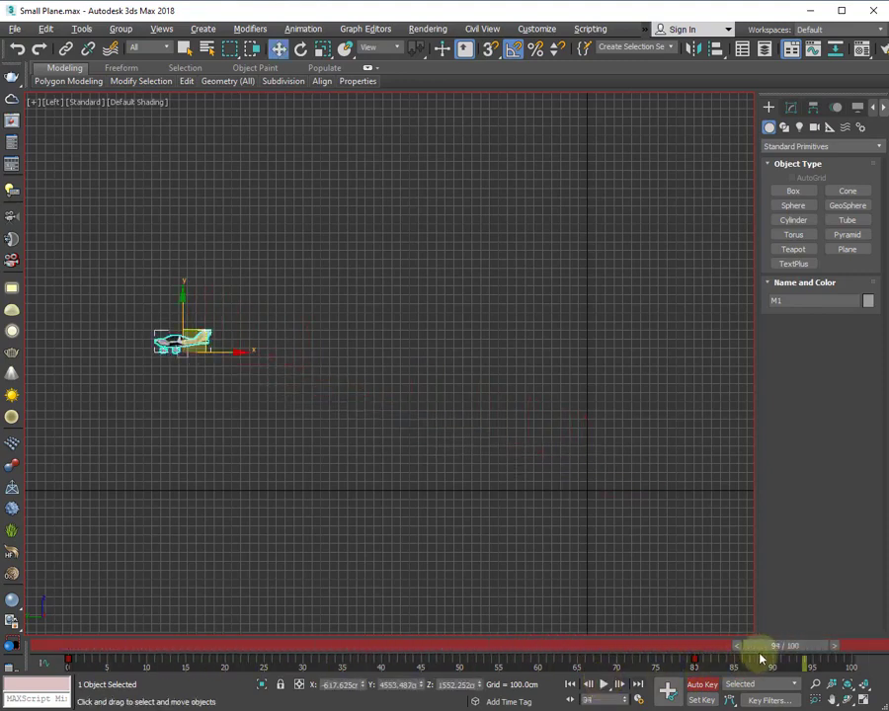
Scrub between frames 0 and 50 to examine where the airplane starts to climb
{"action": "left_click_drag", "start_coordinate": [761, 659], "coordinate": [50, 647]}
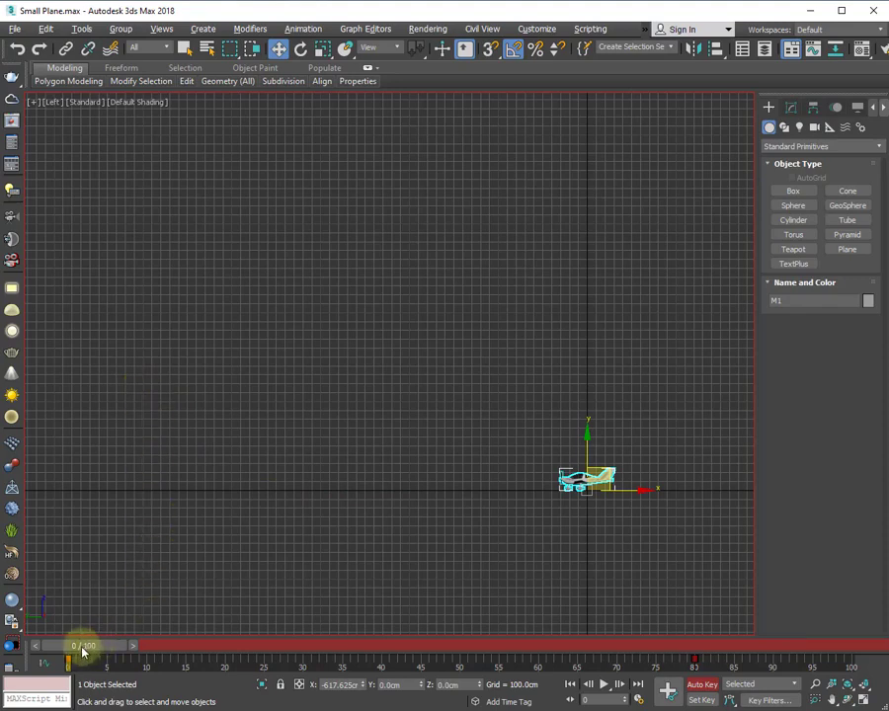
{"action": "left_click_drag", "start_coordinate": [83, 649], "coordinate": [459, 665]}
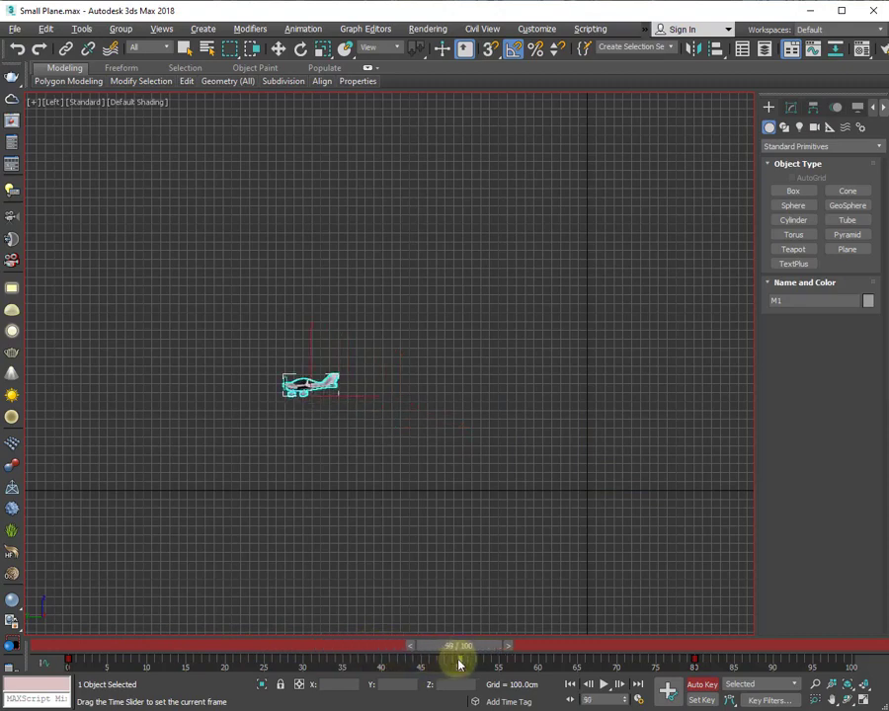
{"action": "key", "text": "w"}
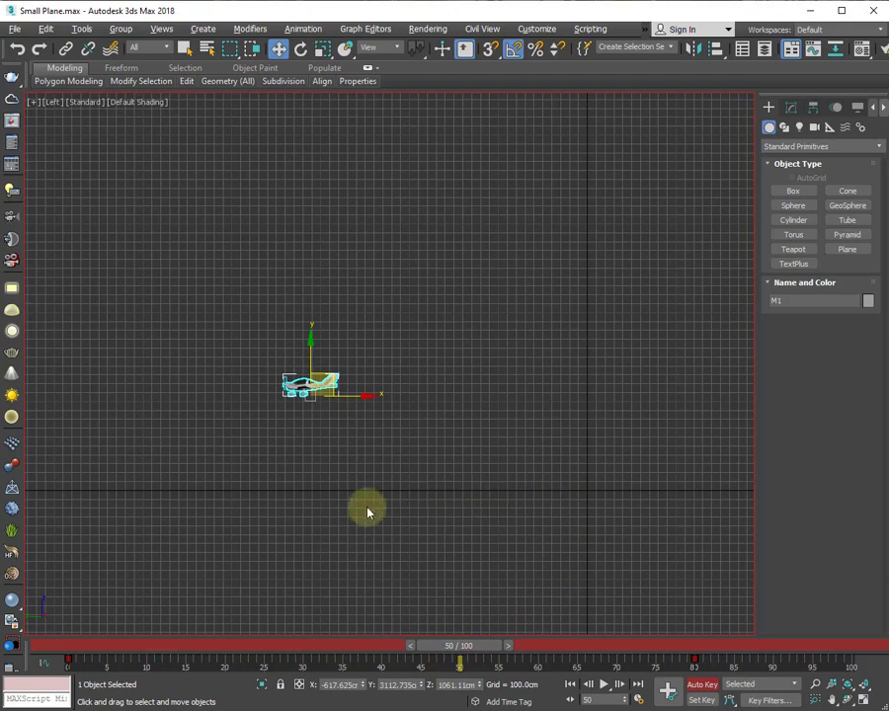
{"action": "left_click_drag", "start_coordinate": [473, 646], "coordinate": [94, 647]}
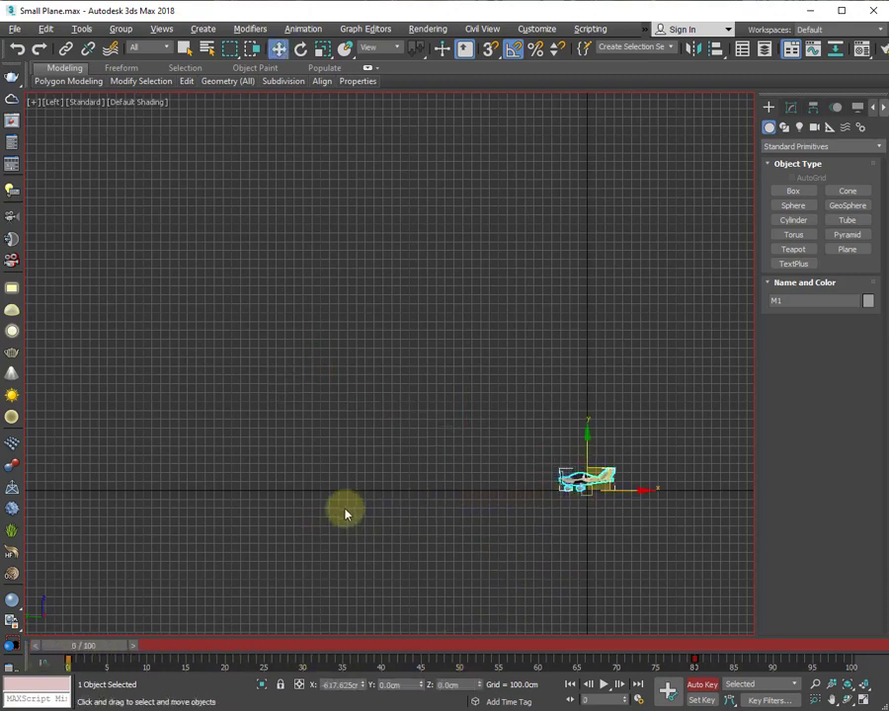
{"action": "mouse_move", "coordinate": [75, 644]}
{"action": "left_mouse_down"}
{"action": "mouse_move", "coordinate": [153, 660]}
{"action": "mouse_move", "coordinate": [207, 657]}
{"action": "mouse_move", "coordinate": [59, 662]}
{"action": "mouse_move", "coordinate": [71, 667]}
{"action": "left_mouse_up"}
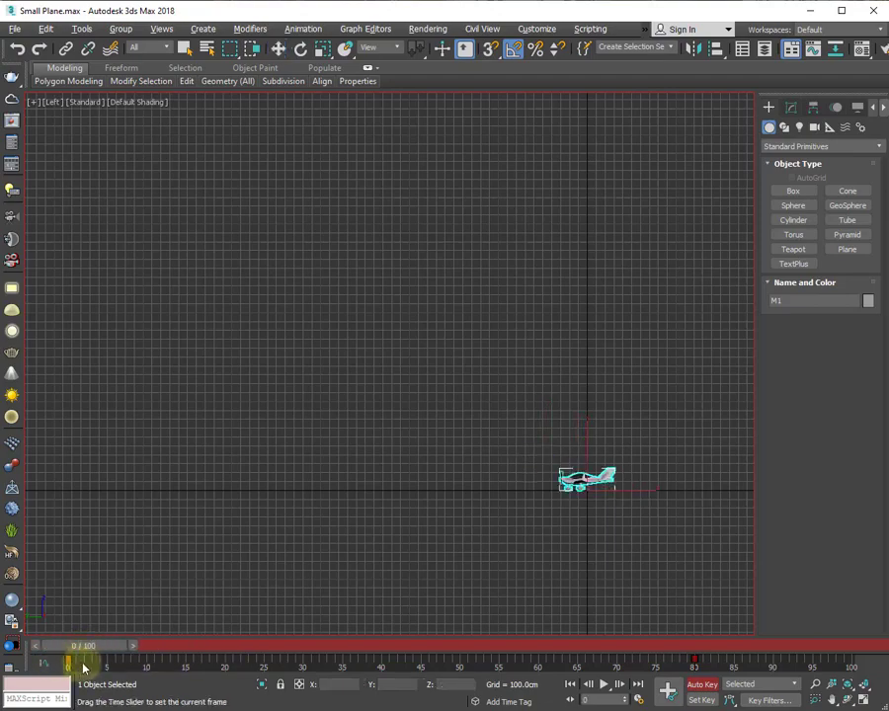
{"action": "key", "text": "w"}
{"action": "scroll", "coordinate": [474, 486], "scroll_direction": "up", "scroll_amount": 3}
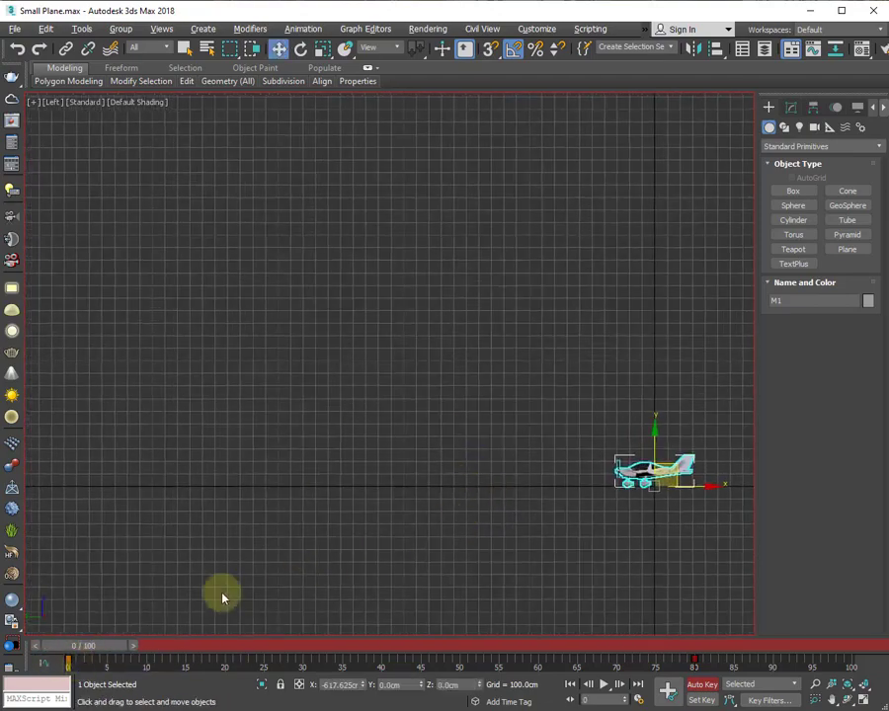
At frame 50, lower the airplane back to the ground line and set its Z position to 0 cm
{"action": "left_click_drag", "start_coordinate": [102, 645], "coordinate": [459, 647]}
{"action": "left_click_drag", "start_coordinate": [264, 304], "coordinate": [253, 430]}
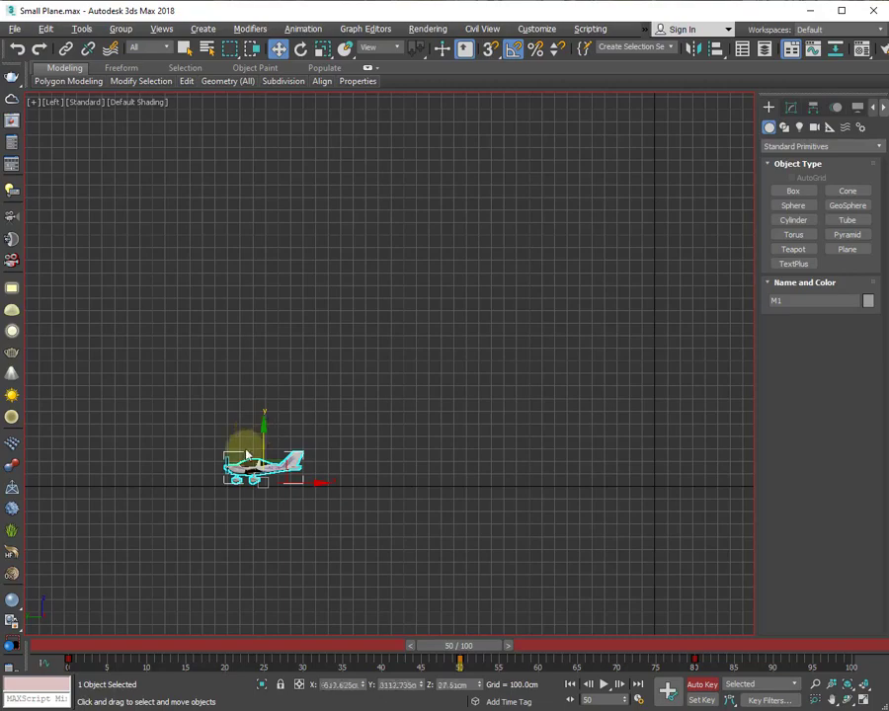
{"action": "scroll", "coordinate": [286, 435], "scroll_direction": "up", "scroll_amount": 5}
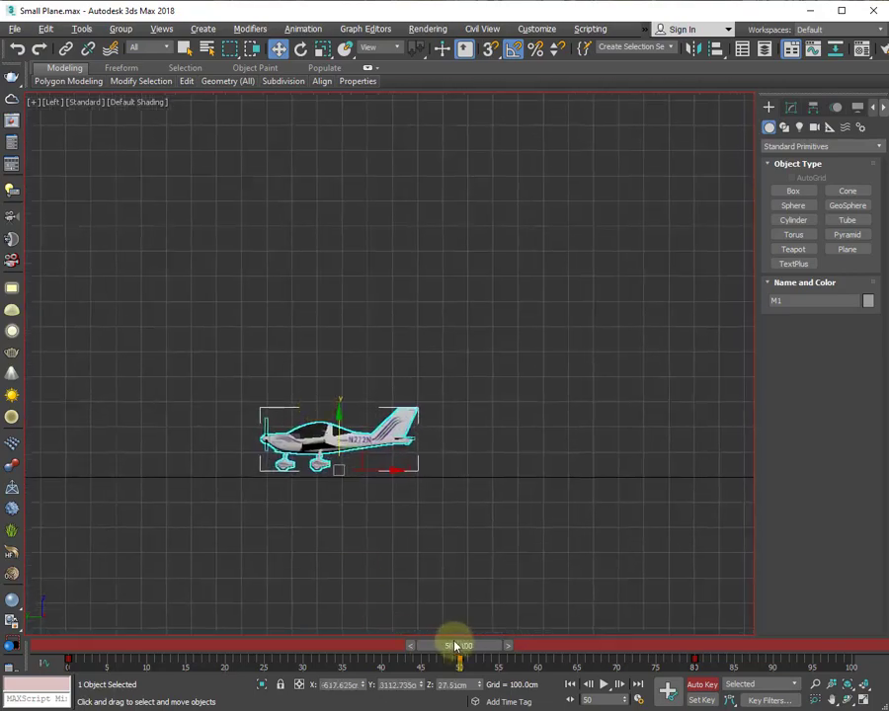
{"action": "left_click_drag", "start_coordinate": [456, 646], "coordinate": [73, 646]}
{"action": "scroll", "coordinate": [379, 601], "scroll_direction": "up", "scroll_amount": 2}
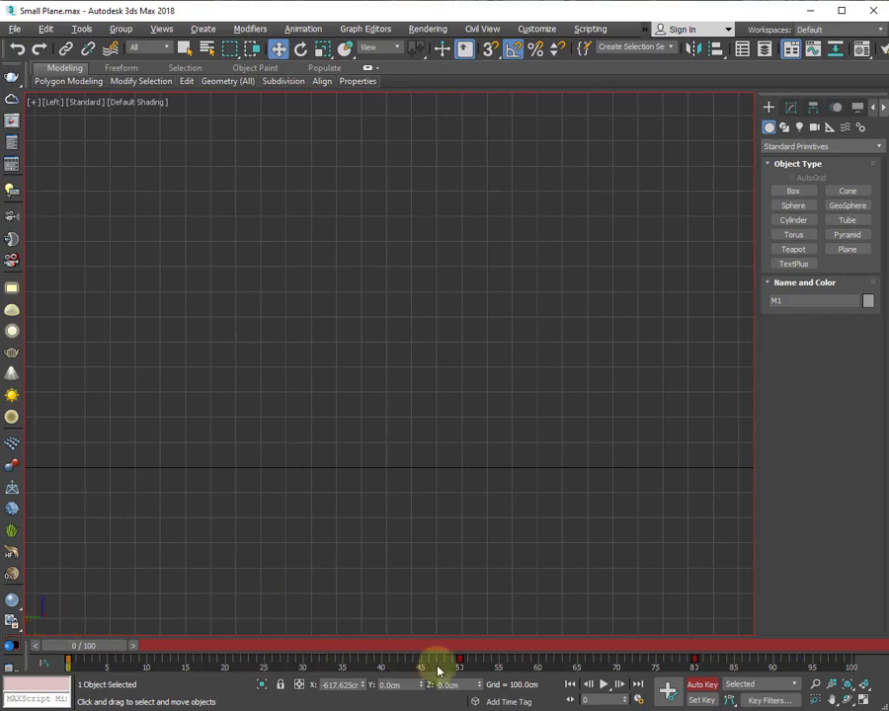
{"action": "middle_click_drag", "start_coordinate": [554, 497], "coordinate": [263, 537]}
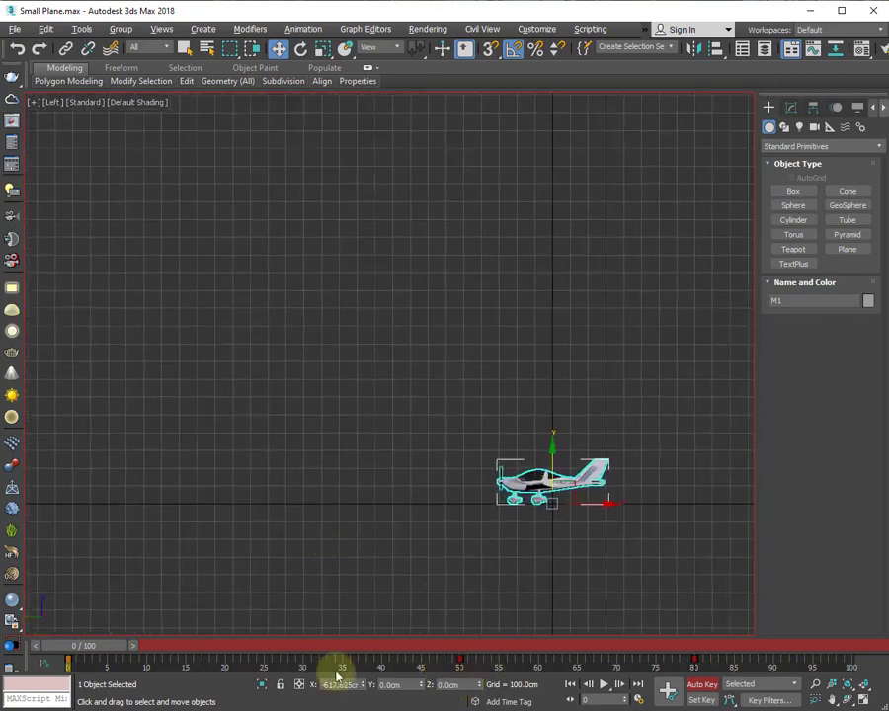
{"action": "left_click", "coordinate": [458, 646]}
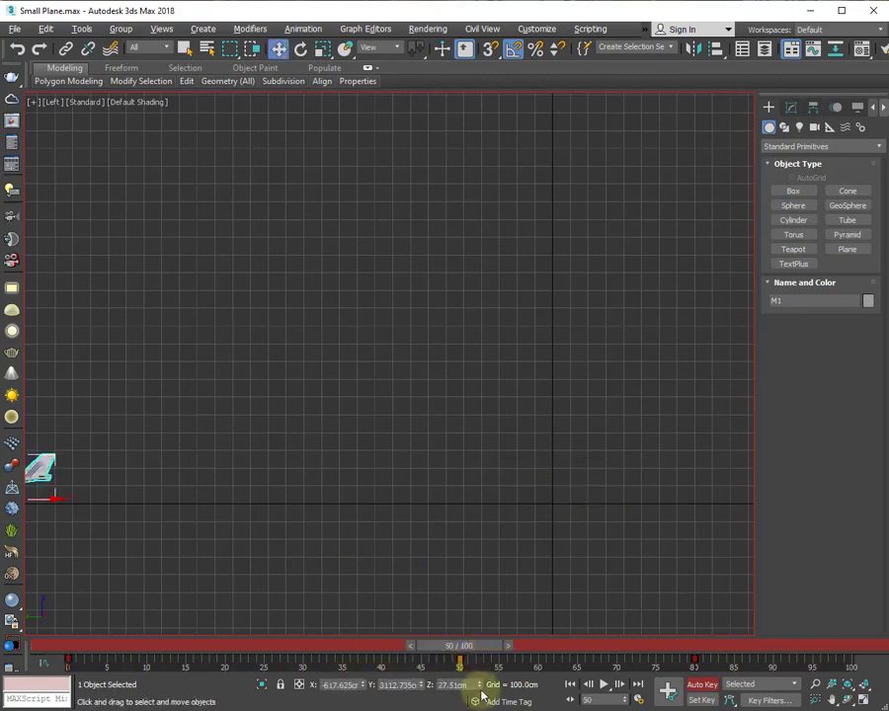
{"action": "middle_click_drag", "start_coordinate": [299, 593], "coordinate": [429, 538]}
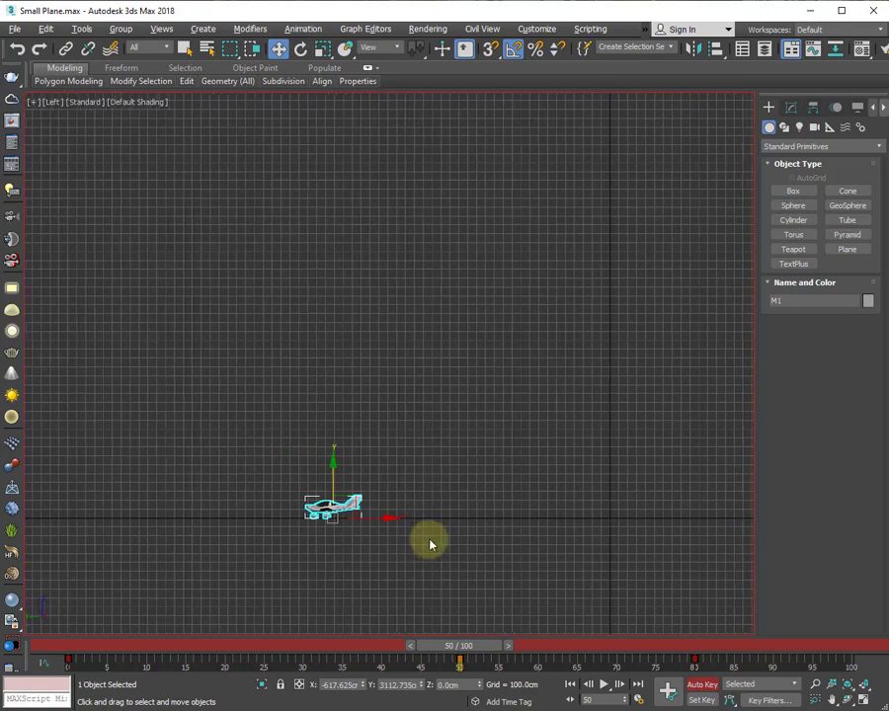
Rewind to frame 0 and play the animation to review the ground run and takeoff
{"action": "left_click_drag", "start_coordinate": [443, 644], "coordinate": [60, 655]}
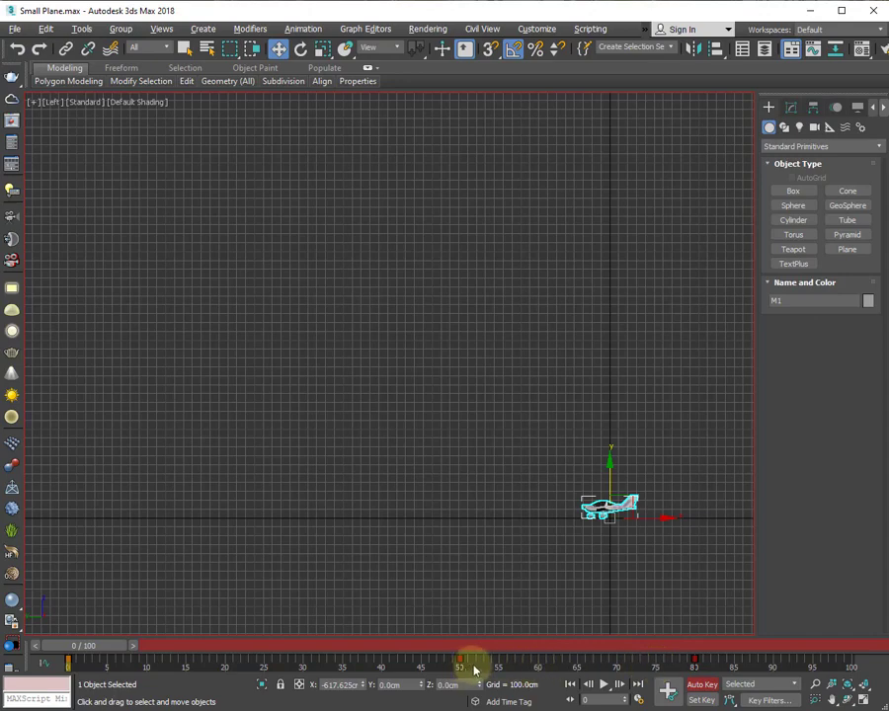
{"action": "left_click", "coordinate": [604, 686]}
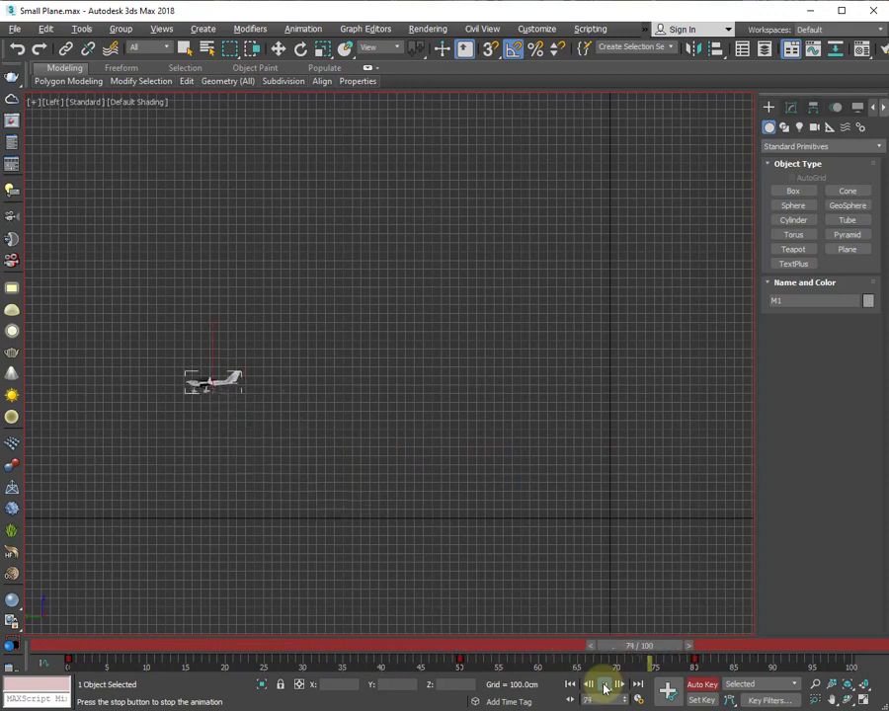
{"action": "left_click", "coordinate": [605, 687]}
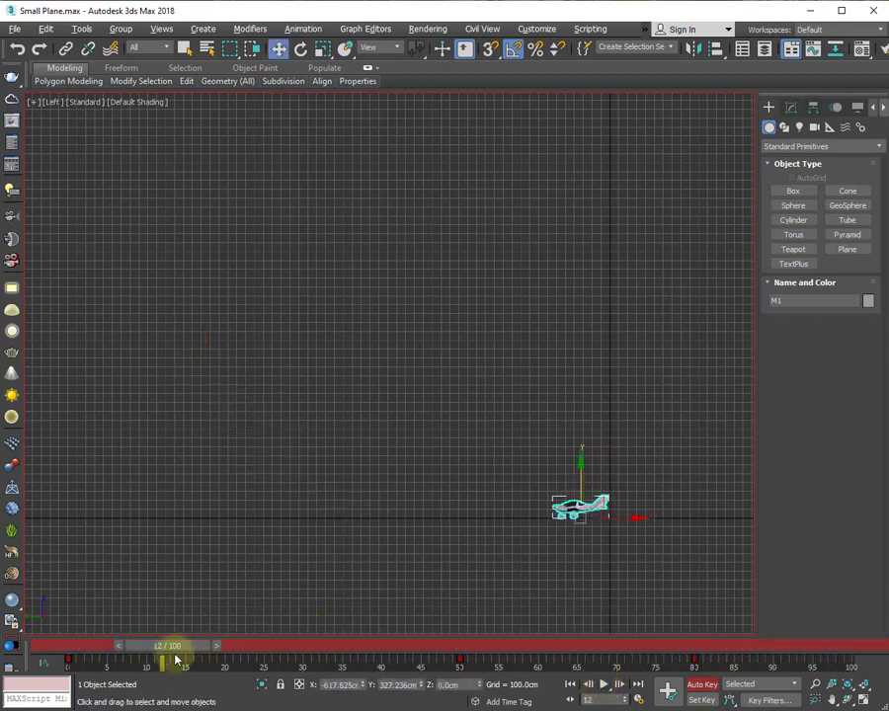
Go to frame 50 and activate the Rotate tool on the airplane
{"action": "left_click_drag", "start_coordinate": [198, 645], "coordinate": [462, 655]}
{"action": "key", "text": "w"}
{"action": "middle_click_drag", "start_coordinate": [328, 559], "coordinate": [401, 533]}
{"action": "scroll", "coordinate": [353, 539], "scroll_direction": "up", "scroll_amount": 3}
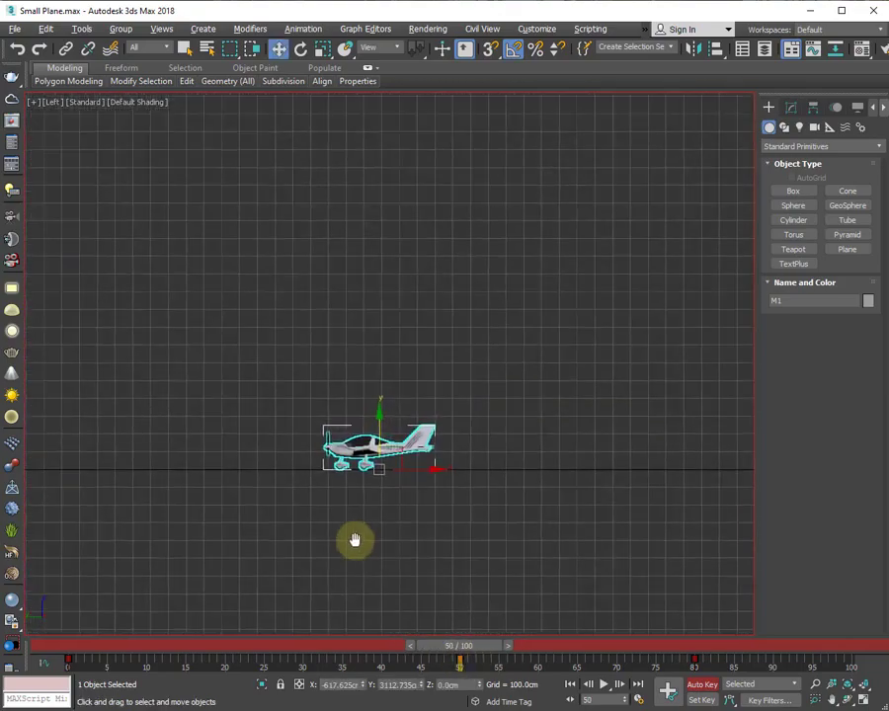
{"action": "scroll", "coordinate": [353, 479], "scroll_direction": "up", "scroll_amount": 4}
{"action": "middle_click_drag", "start_coordinate": [359, 504], "coordinate": [348, 507]}
{"action": "key", "text": "e"}
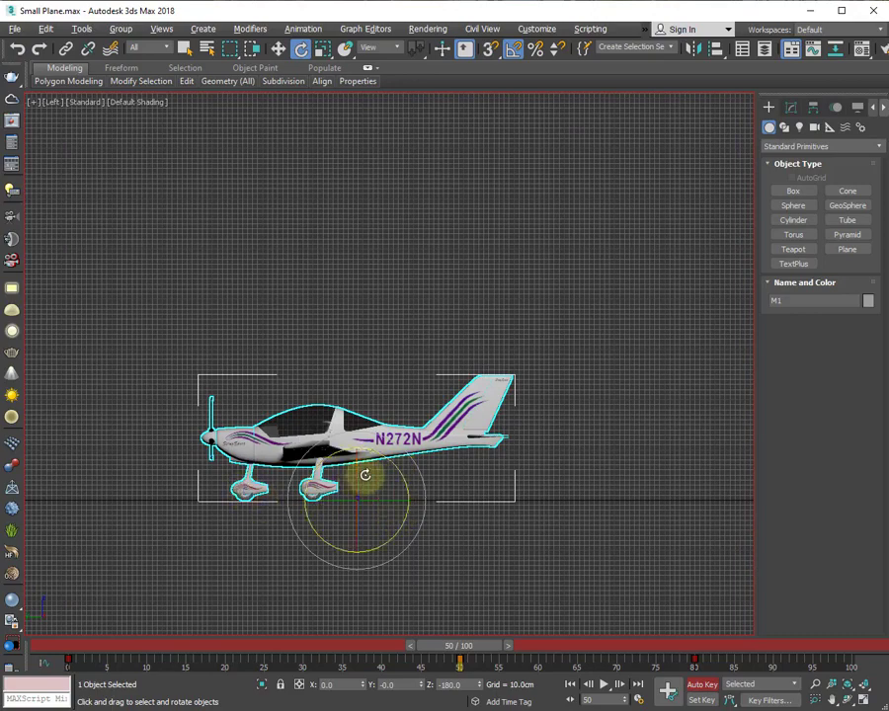
Try to rotate the airplane nose-up at frame 50 with angle snap on, then undo the rotation
{"action": "mouse_move", "coordinate": [458, 648]}
{"action": "left_mouse_down"}
{"action": "mouse_move", "coordinate": [79, 660]}
{"action": "mouse_move", "coordinate": [460, 662]}
{"action": "left_mouse_up"}
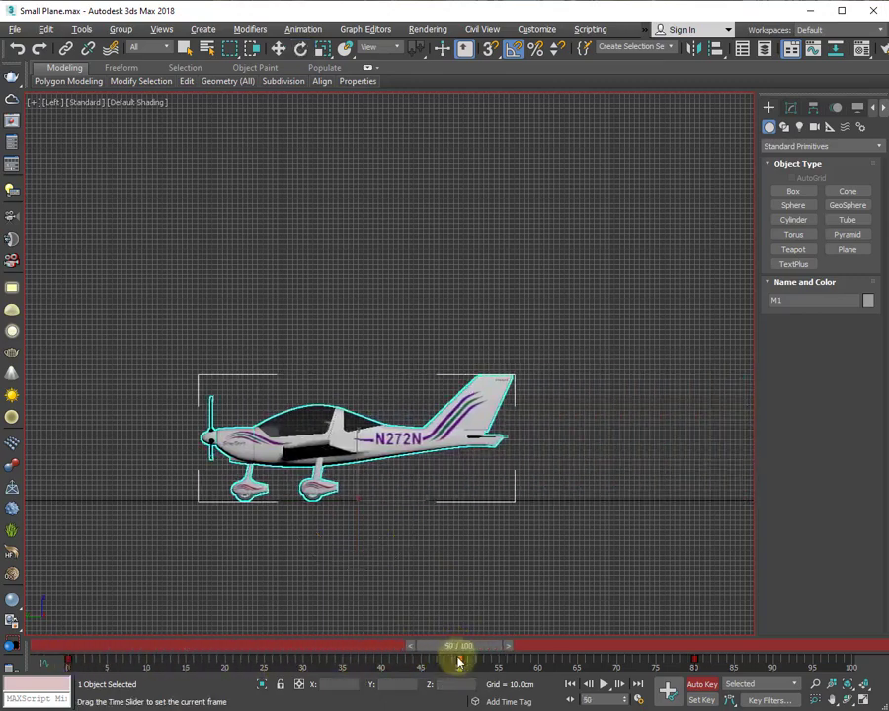
{"action": "middle_click_drag", "start_coordinate": [416, 571], "coordinate": [455, 569]}
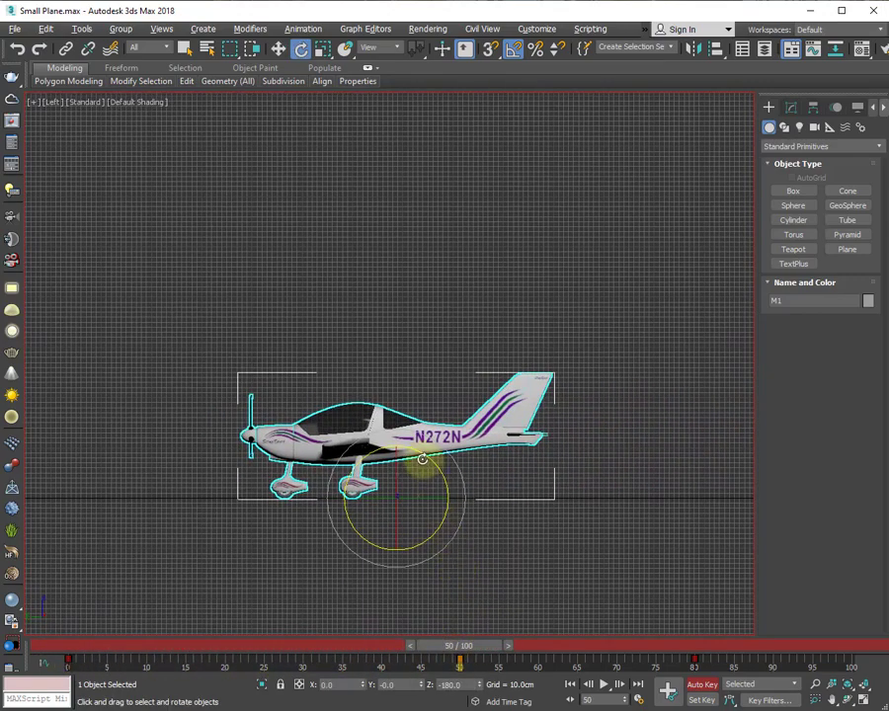
{"action": "left_click_drag", "start_coordinate": [424, 456], "coordinate": [425, 456]}
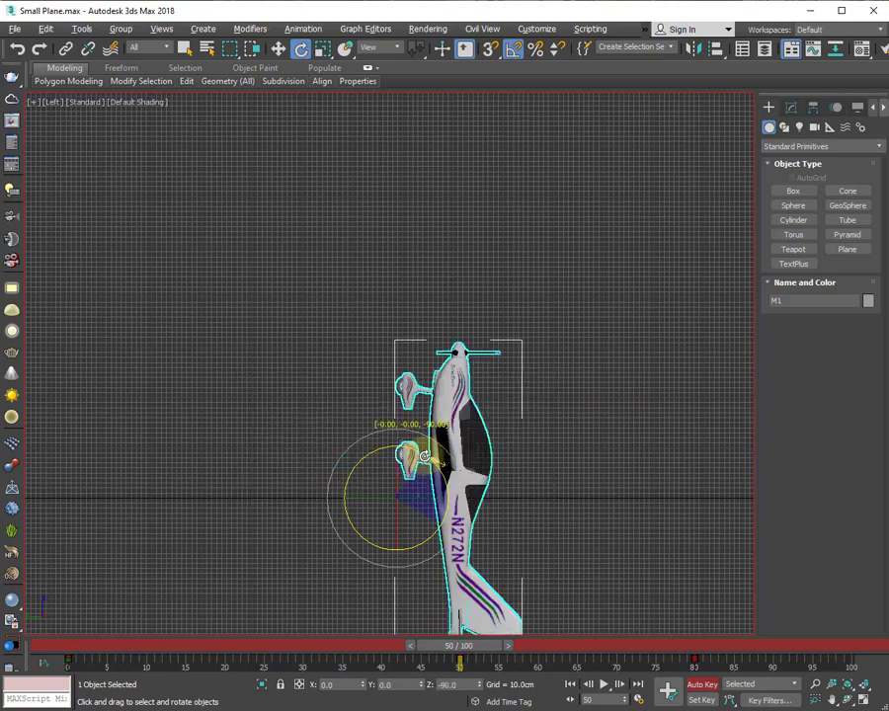
{"action": "key", "text": "ctrl+z"}
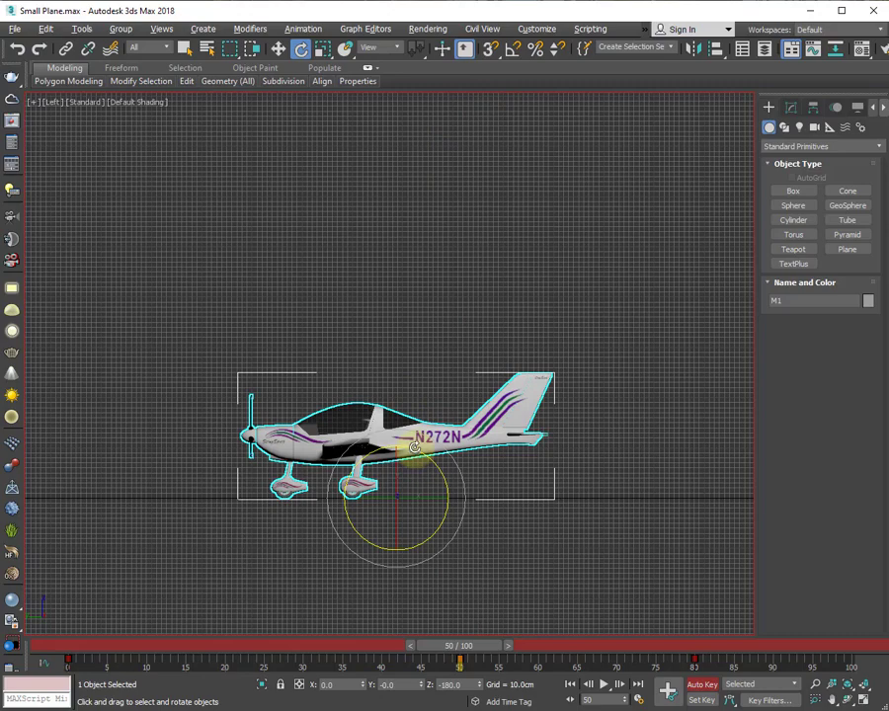
With angle snap off, rotate the airplane's nose up about 3.7 degrees at frame 50 and scrub the neighbouring frames to check it
{"action": "middle_click_drag", "start_coordinate": [432, 189], "coordinate": [444, 182]}
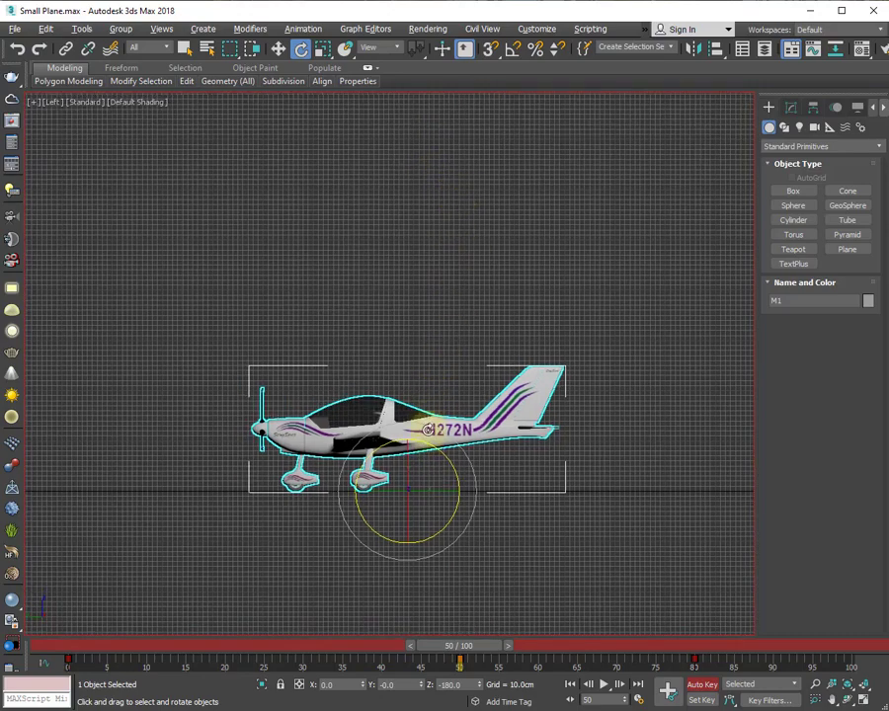
{"action": "left_click_drag", "start_coordinate": [421, 439], "coordinate": [426, 438]}
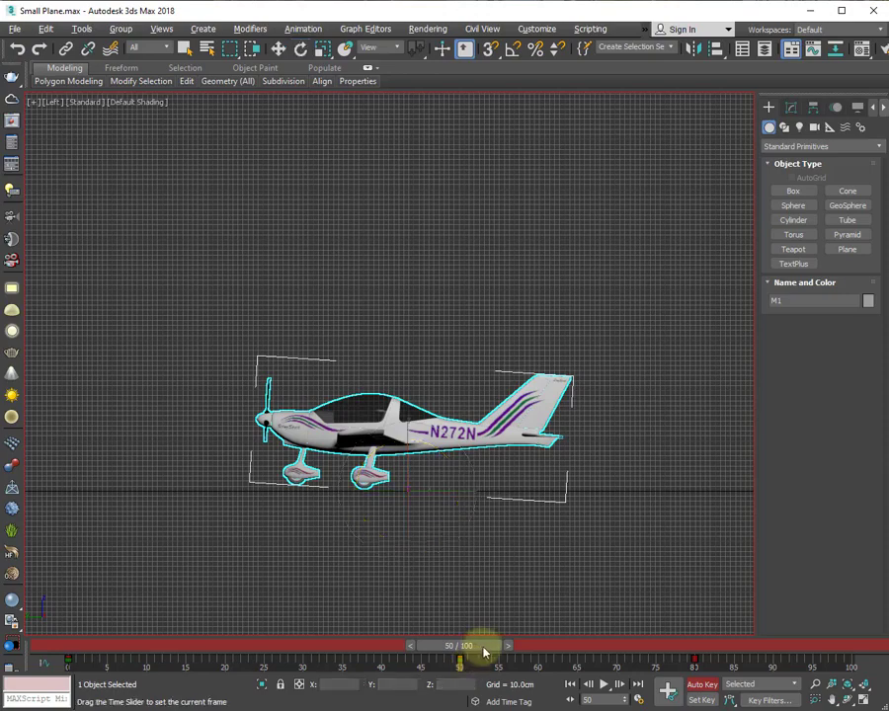
{"action": "left_click_drag", "start_coordinate": [480, 644], "coordinate": [494, 648]}
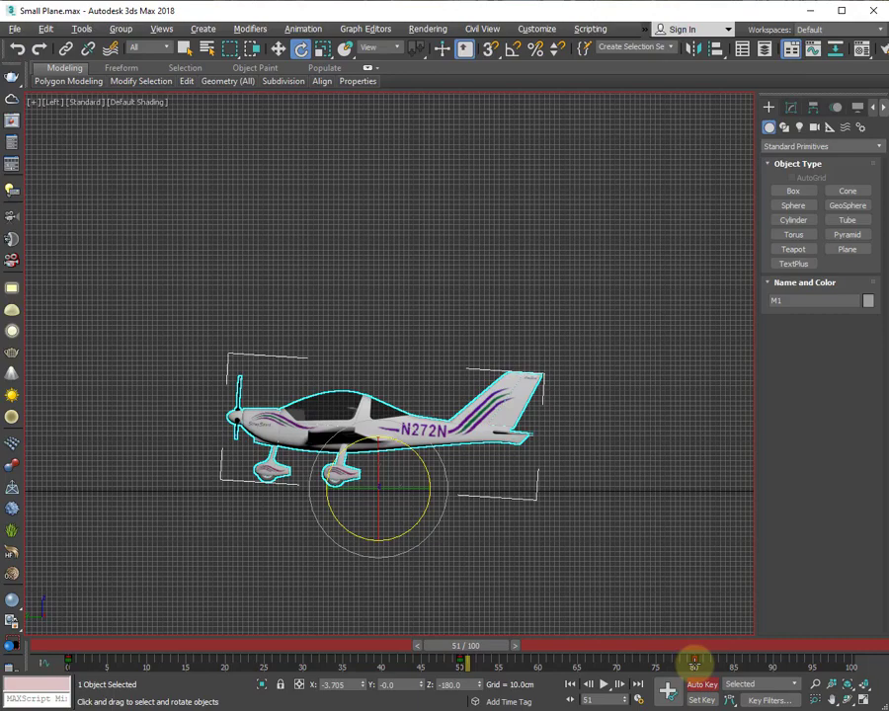
{"action": "left_click_drag", "start_coordinate": [482, 649], "coordinate": [433, 648]}
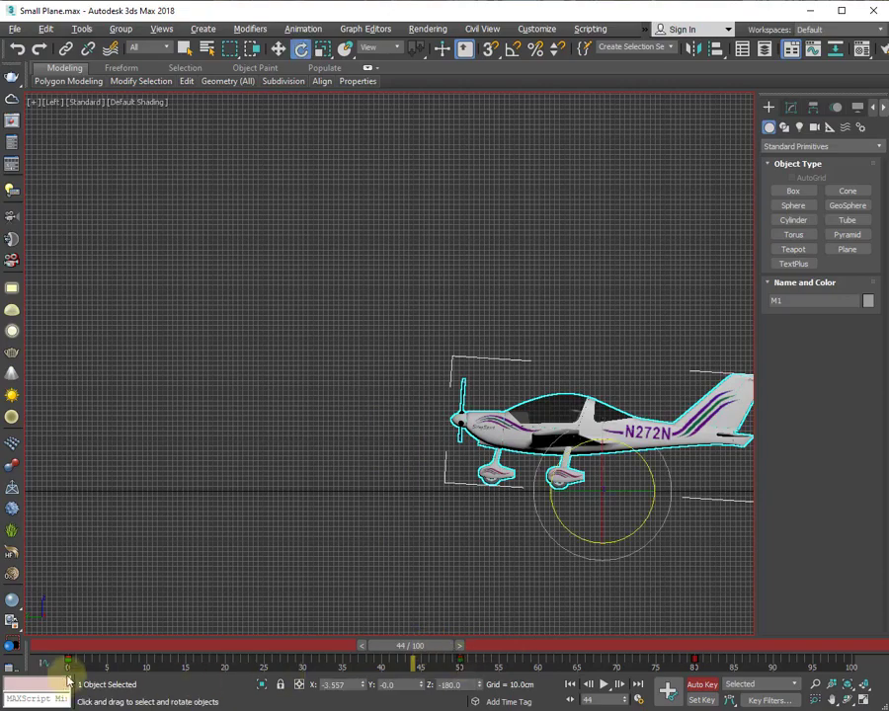
Scrub the time slider through the ground run from frame 0 to frame 24 and examine the airplane's pitch
{"action": "middle_click_drag", "start_coordinate": [460, 427], "coordinate": [415, 435]}
{"action": "scroll", "coordinate": [365, 598], "scroll_direction": "down", "scroll_amount": 3}
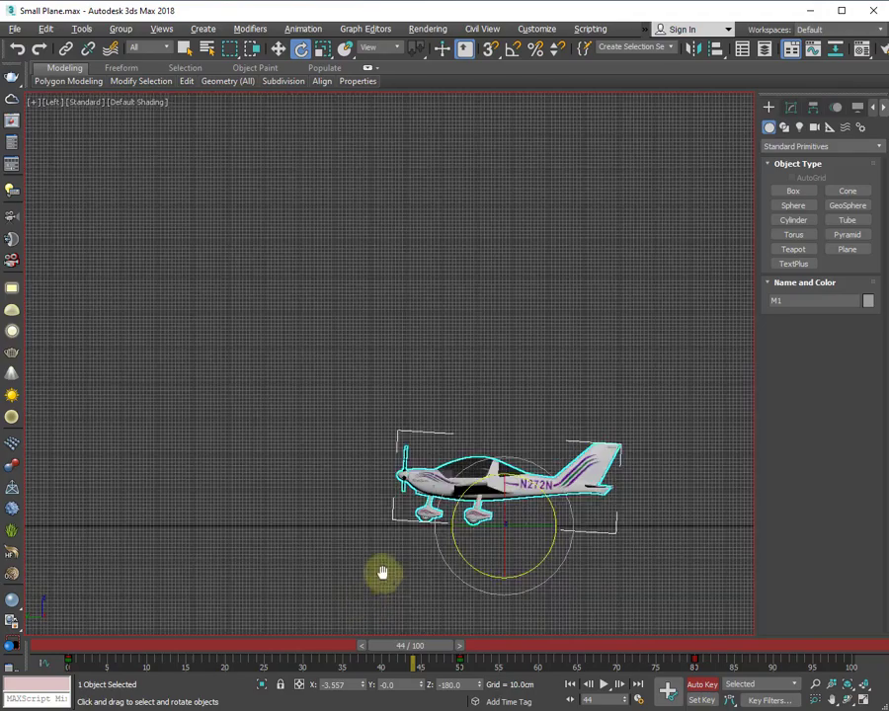
{"action": "left_click_drag", "start_coordinate": [425, 648], "coordinate": [70, 644]}
{"action": "middle_click_drag", "start_coordinate": [688, 510], "coordinate": [175, 535]}
{"action": "middle_click_drag", "start_coordinate": [729, 470], "coordinate": [231, 461]}
{"action": "scroll", "coordinate": [536, 497], "scroll_direction": "up", "scroll_amount": 2}
{"action": "middle_click_drag", "start_coordinate": [536, 497], "coordinate": [354, 425]}
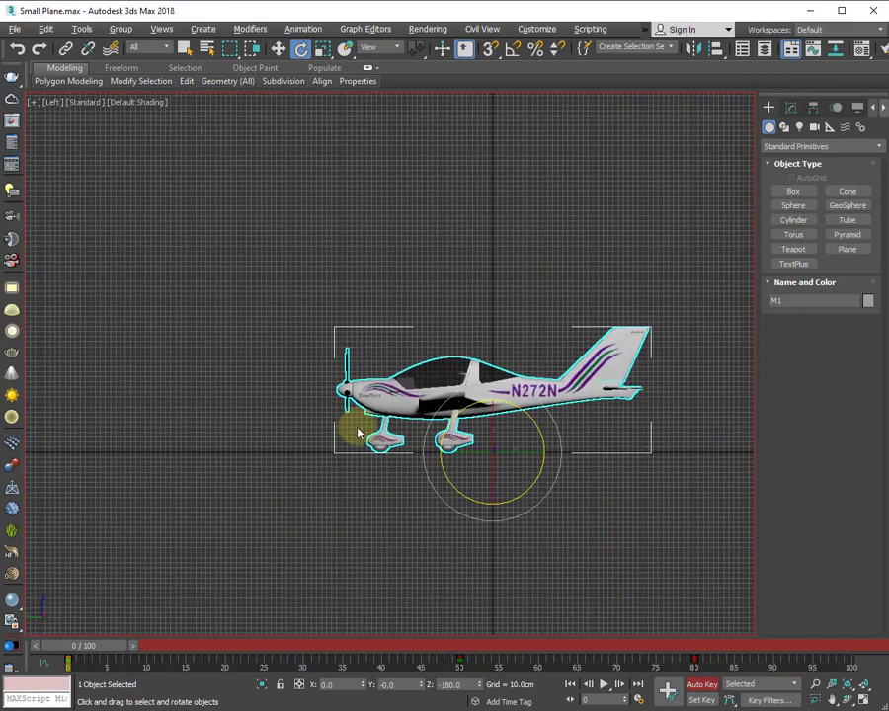
{"action": "scroll", "coordinate": [356, 434], "scroll_direction": "up", "scroll_amount": 1}
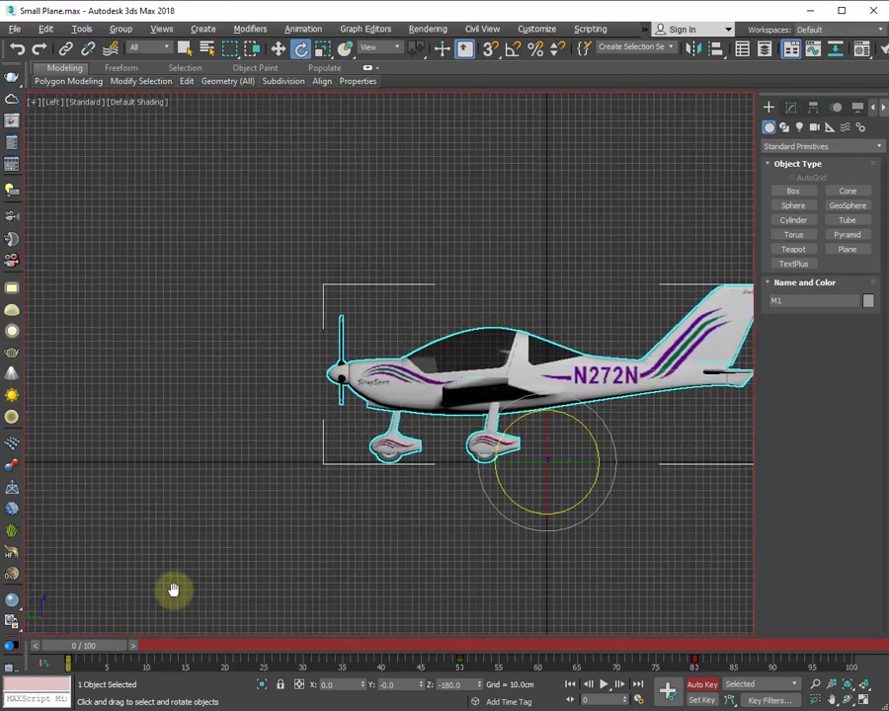
{"action": "key", "text": "q"}
{"action": "left_click_drag", "start_coordinate": [102, 650], "coordinate": [226, 635]}
{"action": "key", "text": "e"}
{"action": "middle_click_drag", "start_coordinate": [350, 543], "coordinate": [460, 587]}
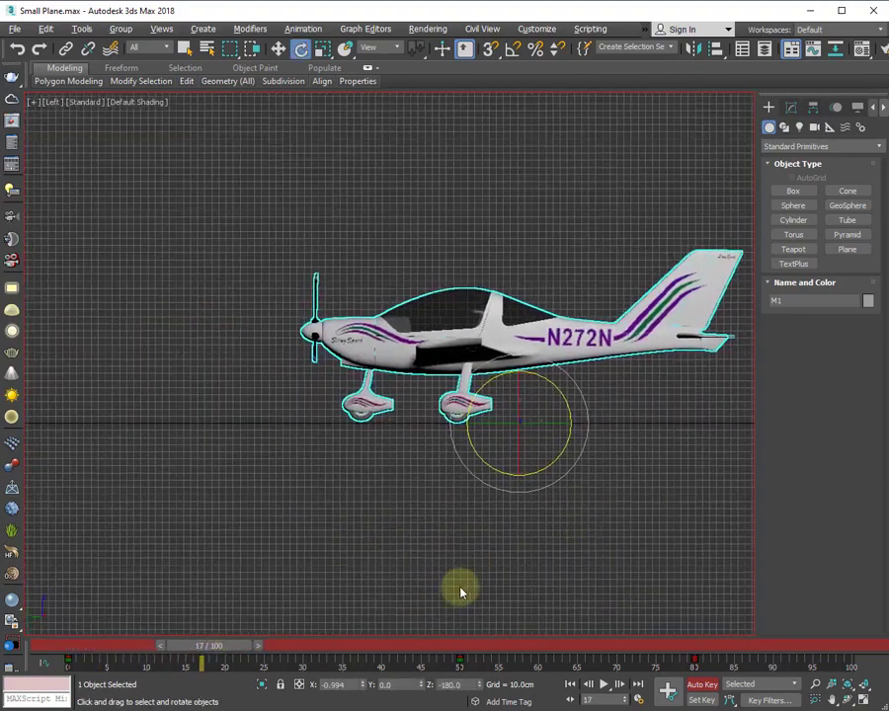
{"action": "left_click_drag", "start_coordinate": [211, 645], "coordinate": [265, 634]}
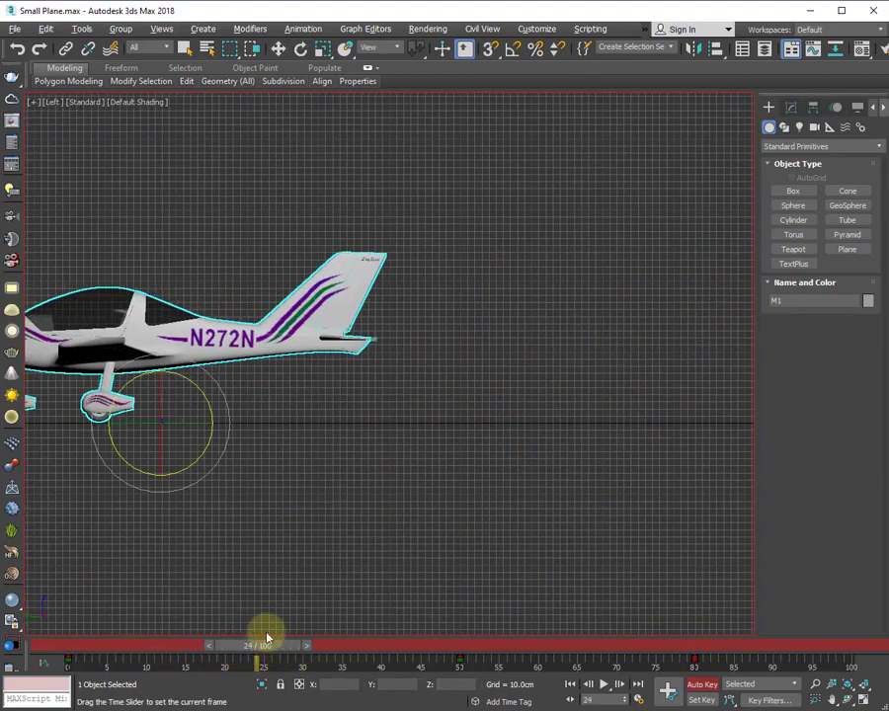
{"action": "middle_click_drag", "start_coordinate": [168, 554], "coordinate": [422, 545]}
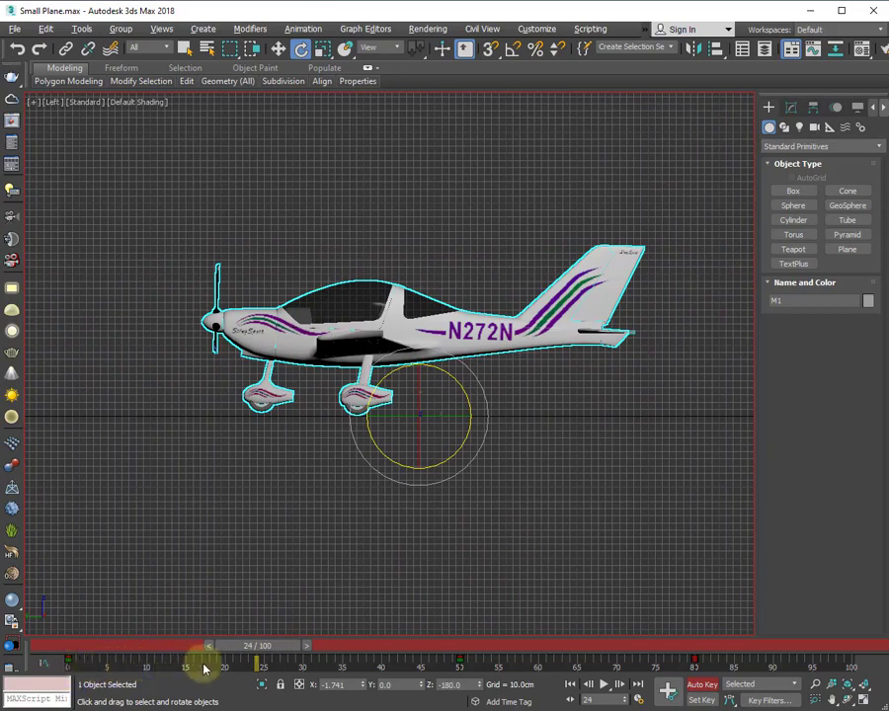
Go to frame 47 and reset the airplane's X rotation to 0 so its wheels stay level on the ground
{"action": "left_click_drag", "start_coordinate": [265, 646], "coordinate": [403, 650]}
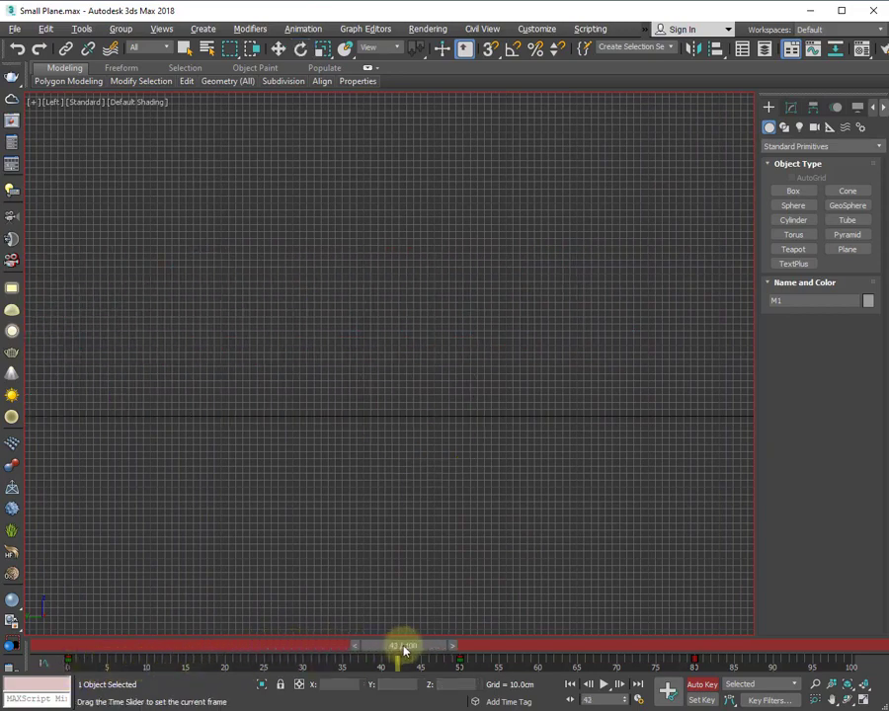
{"action": "scroll", "coordinate": [565, 532], "scroll_direction": "down", "scroll_amount": 3}
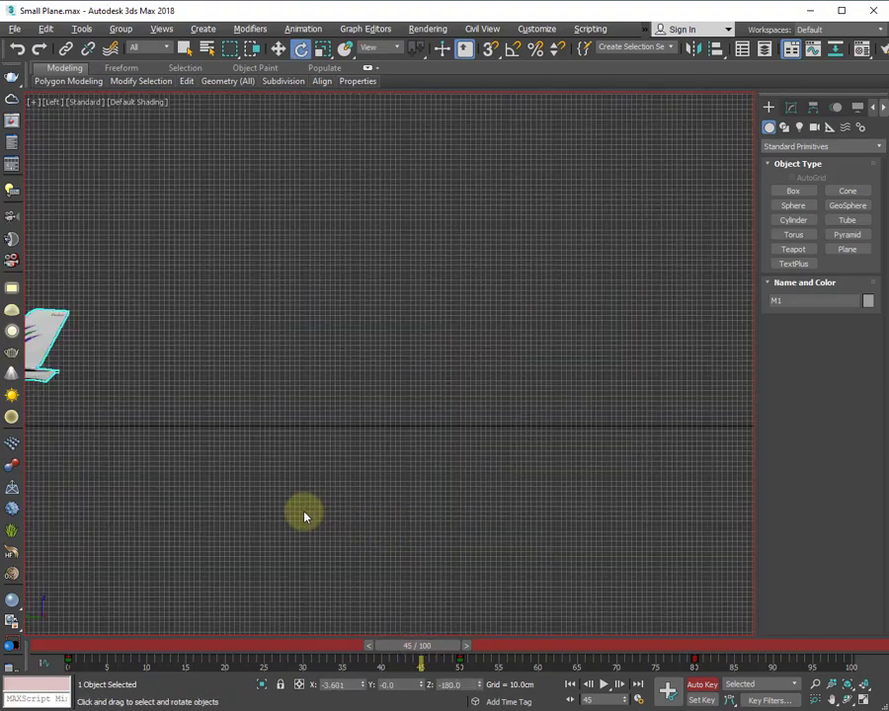
{"action": "scroll", "coordinate": [421, 513], "scroll_direction": "up", "scroll_amount": 4}
{"action": "middle_click_drag", "start_coordinate": [305, 517], "coordinate": [468, 560]}
{"action": "scroll", "coordinate": [460, 569], "scroll_direction": "up", "scroll_amount": 5}
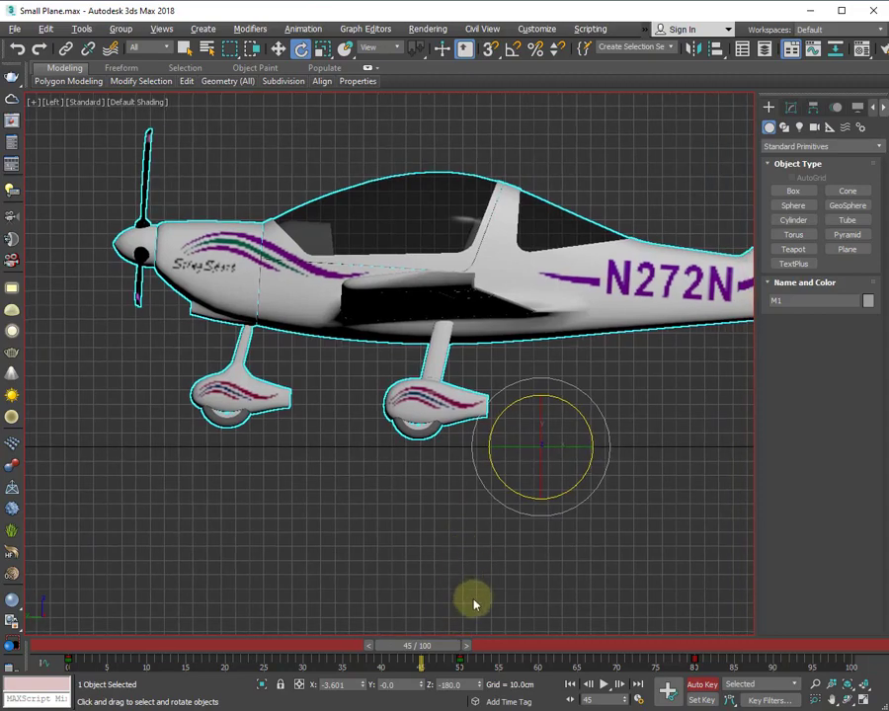
{"action": "left_click_drag", "start_coordinate": [440, 645], "coordinate": [446, 651]}
{"action": "key", "text": "e"}
{"action": "middle_click_drag", "start_coordinate": [410, 554], "coordinate": [556, 556]}
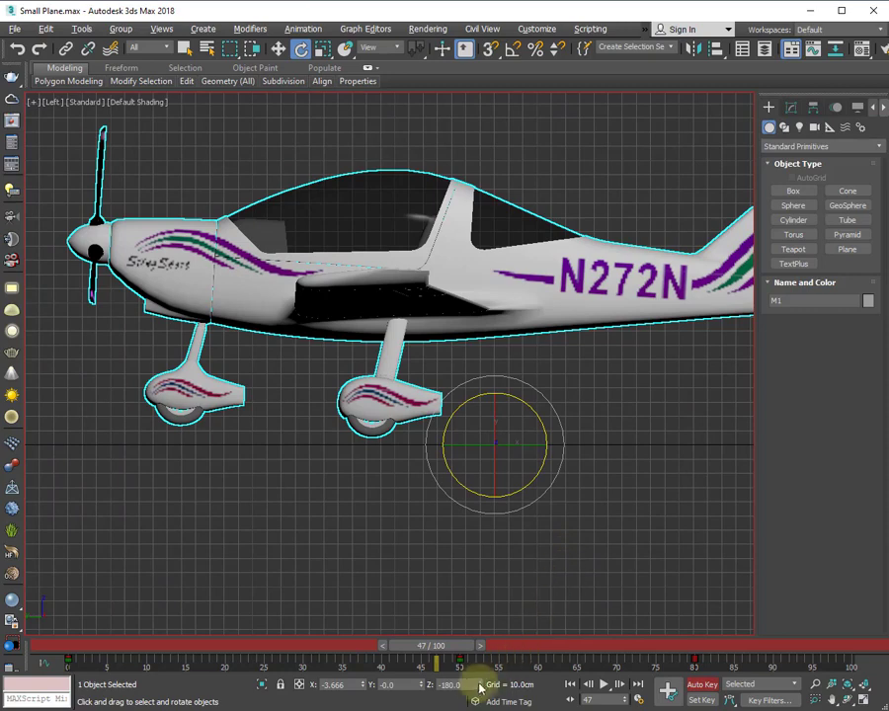
{"action": "key", "text": "Return"}
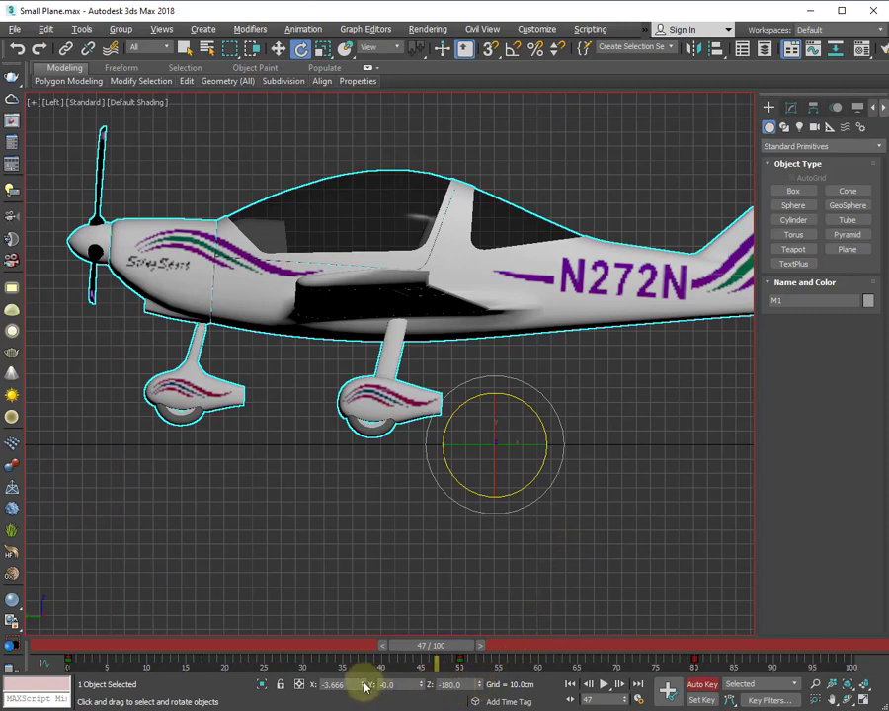
{"action": "right_click", "coordinate": [364, 685]}
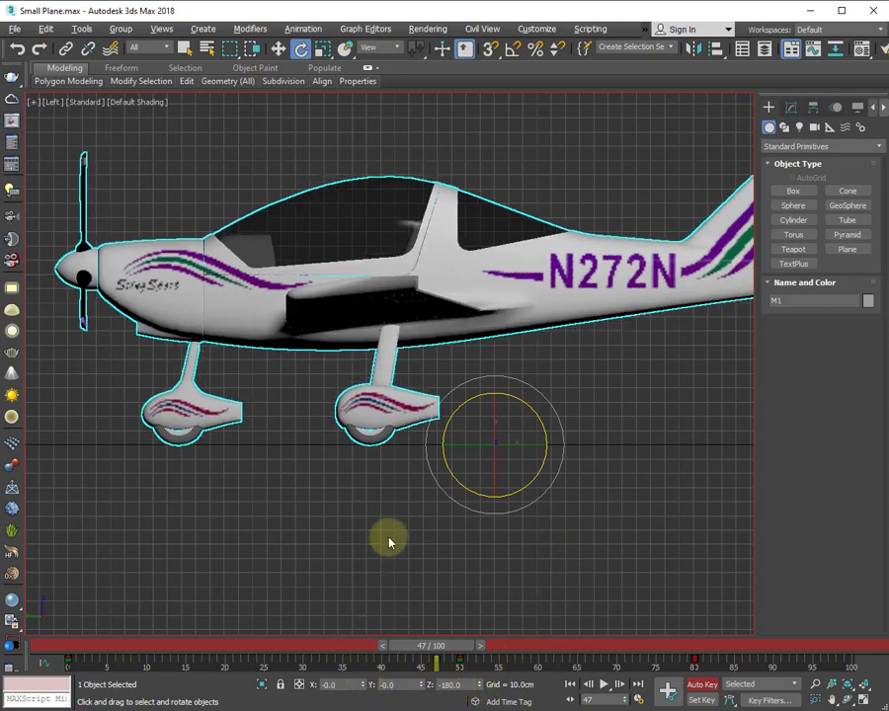
Deselect the airplane, return to frame 0 and play the animation to review the ground run and takeoff pitch
{"action": "middle_click_drag", "start_coordinate": [390, 541], "coordinate": [395, 551]}
{"action": "scroll", "coordinate": [395, 551], "scroll_direction": "down", "scroll_amount": 2}
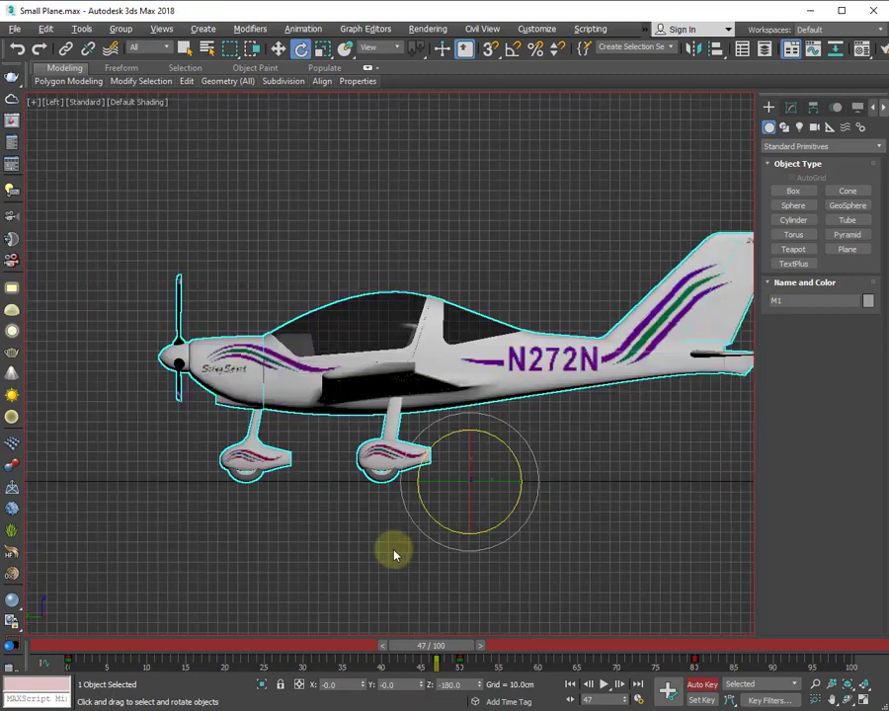
{"action": "left_click", "coordinate": [391, 555]}
{"action": "scroll", "coordinate": [389, 556], "scroll_direction": "down", "scroll_amount": 4}
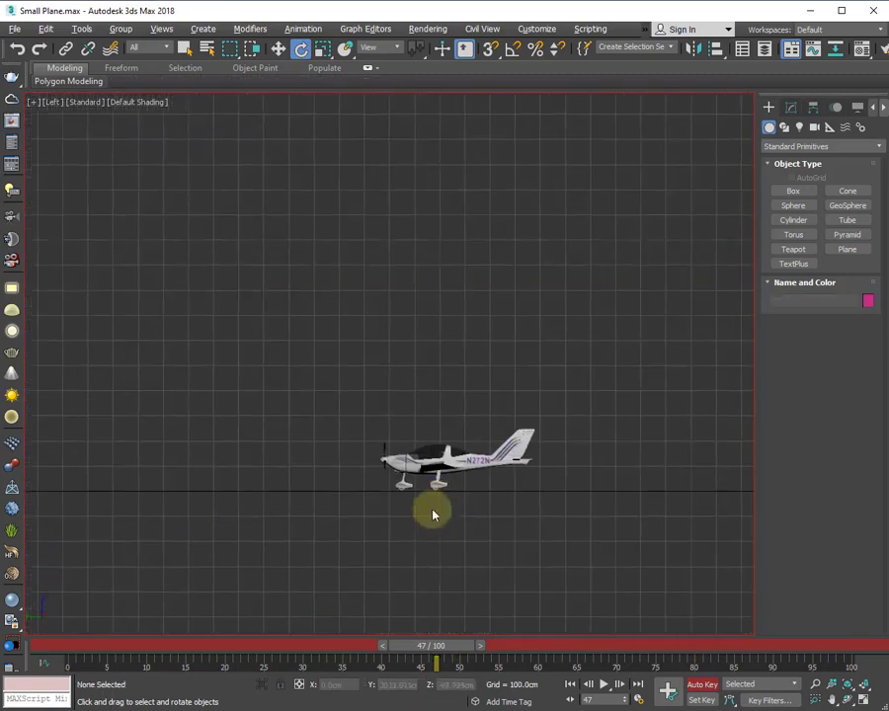
{"action": "scroll", "coordinate": [432, 514], "scroll_direction": "down", "scroll_amount": 1}
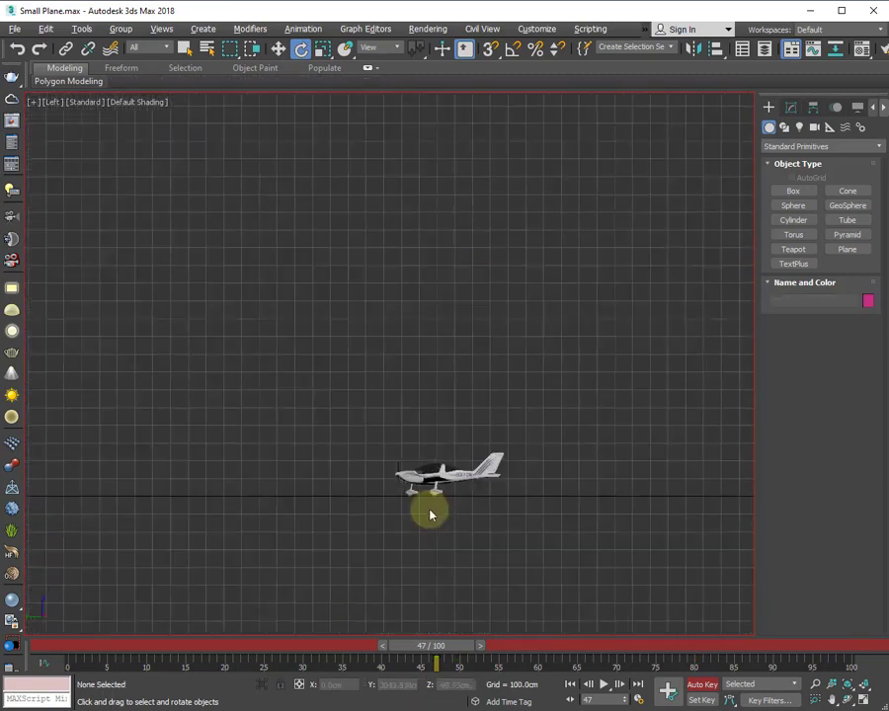
{"action": "left_click", "coordinate": [569, 685]}
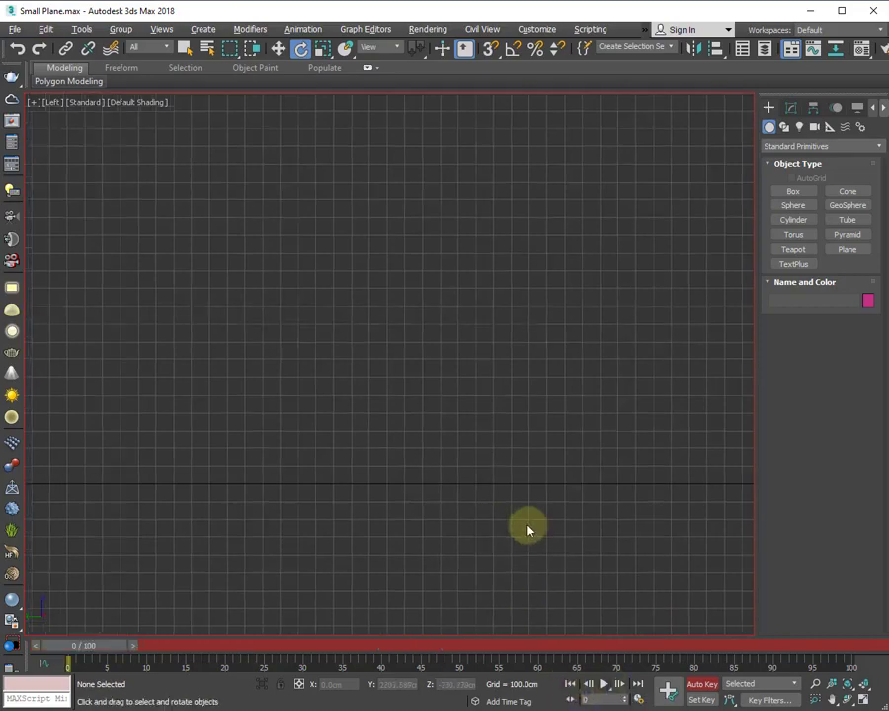
{"action": "middle_click_drag", "start_coordinate": [528, 534], "coordinate": [339, 551]}
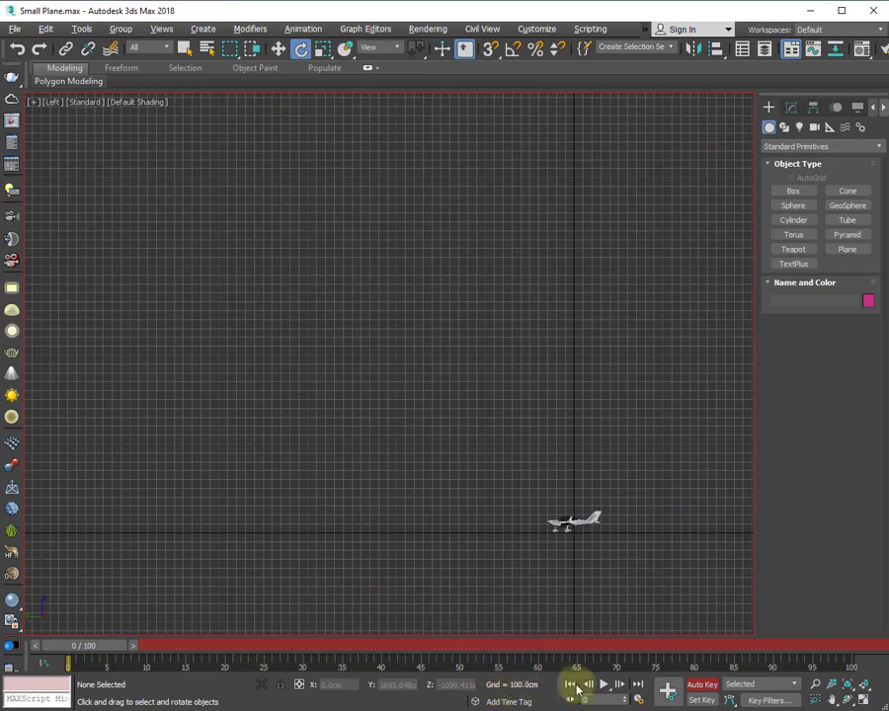
{"action": "left_click", "coordinate": [604, 686]}
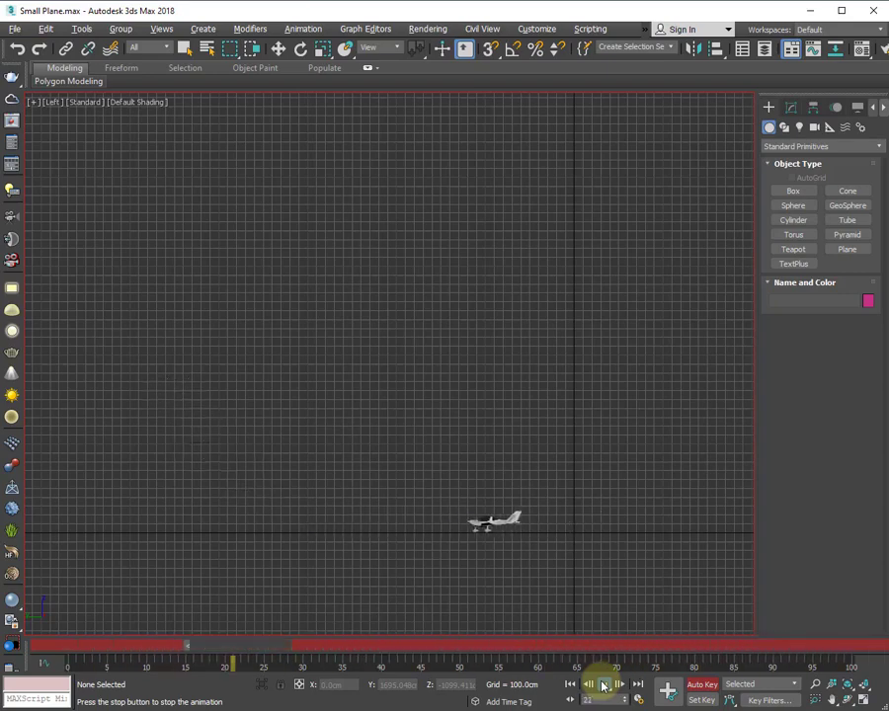
{"action": "left_click", "coordinate": [603, 686]}
At frame 80, select the airplane and rotate its nose up by about 22 degrees
{"action": "key", "text": "e"}
{"action": "left_click_drag", "start_coordinate": [310, 652], "coordinate": [663, 670]}
{"action": "left_click", "coordinate": [291, 520]}
{"action": "middle_click_drag", "start_coordinate": [266, 440], "coordinate": [448, 450]}
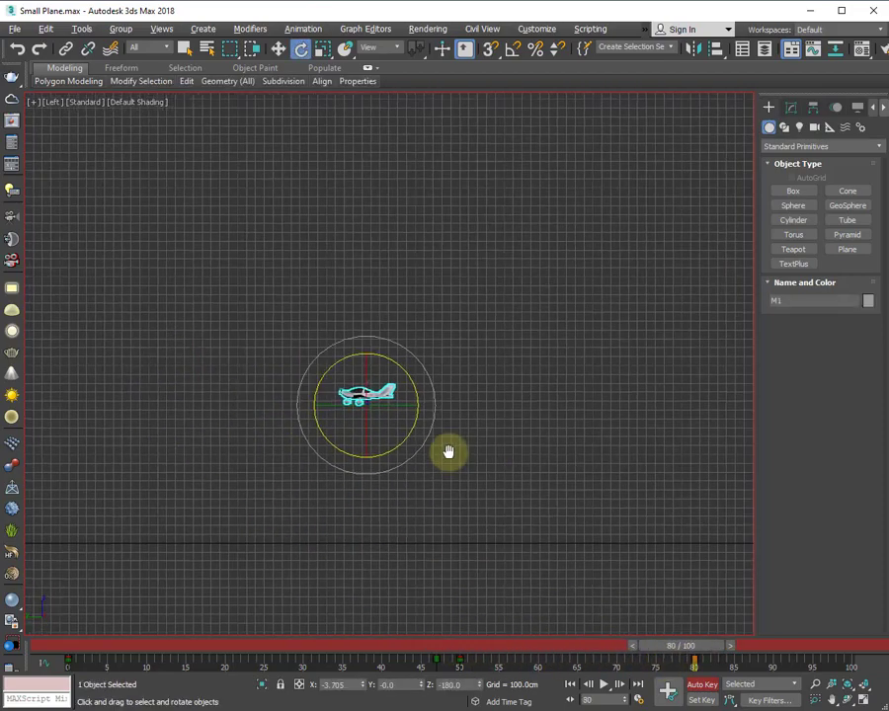
{"action": "scroll", "coordinate": [395, 362], "scroll_direction": "up", "scroll_amount": 5}
{"action": "left_click_drag", "start_coordinate": [348, 378], "coordinate": [376, 398]}
{"action": "scroll", "coordinate": [237, 341], "scroll_direction": "down", "scroll_amount": 5}
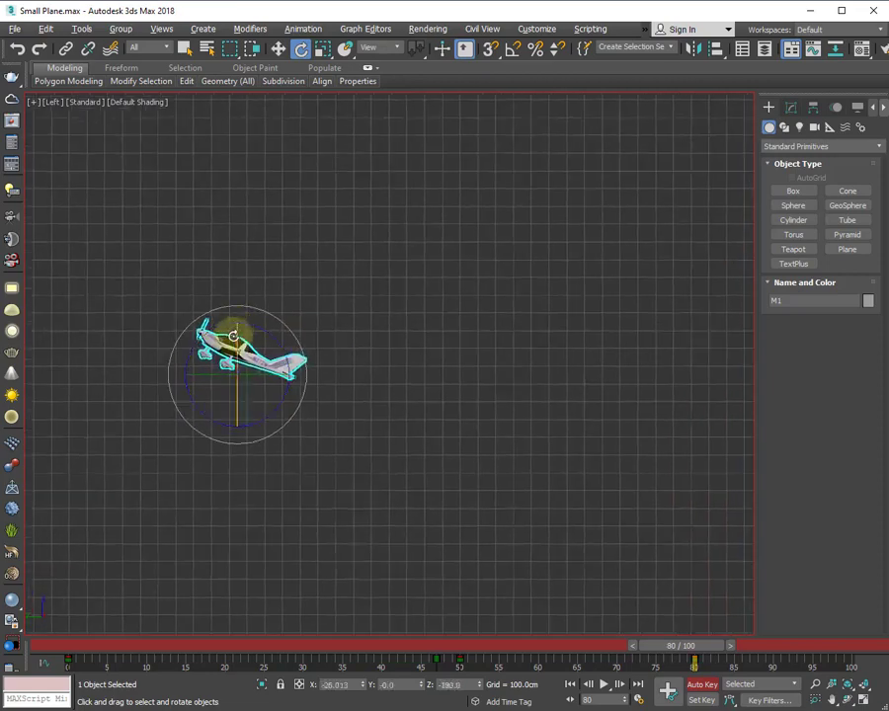
Move the airplane lower at frame 80 and rotate its nose back down by about 4 degrees
{"action": "key", "text": "w"}
{"action": "left_click_drag", "start_coordinate": [245, 310], "coordinate": [250, 361]}
{"action": "key", "text": "e"}
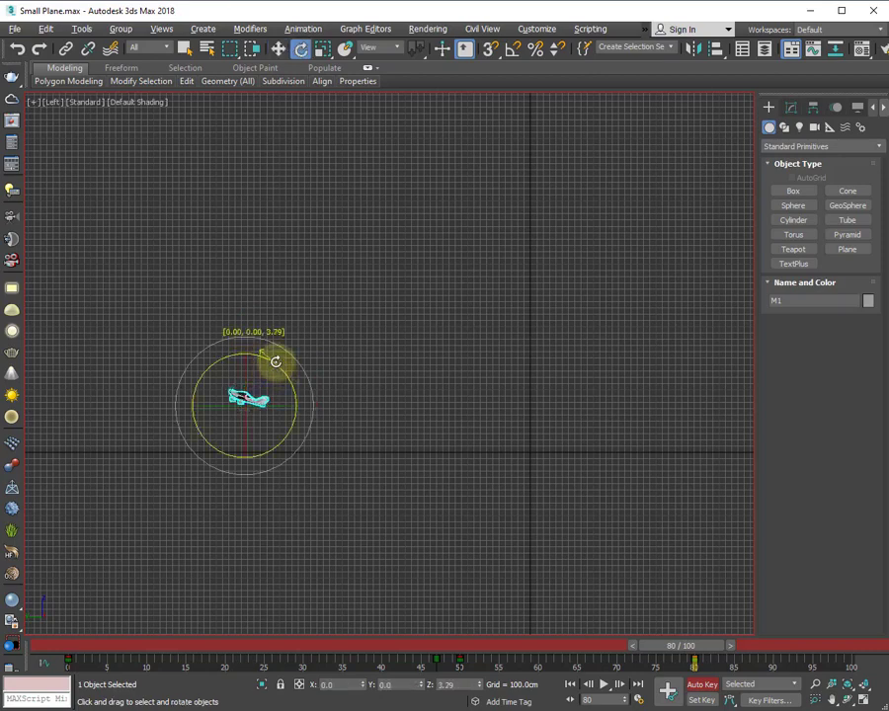
Deselect the airplane, rewind to frame 0 and play the animation to check the steeper climb
{"action": "left_click", "coordinate": [359, 444]}
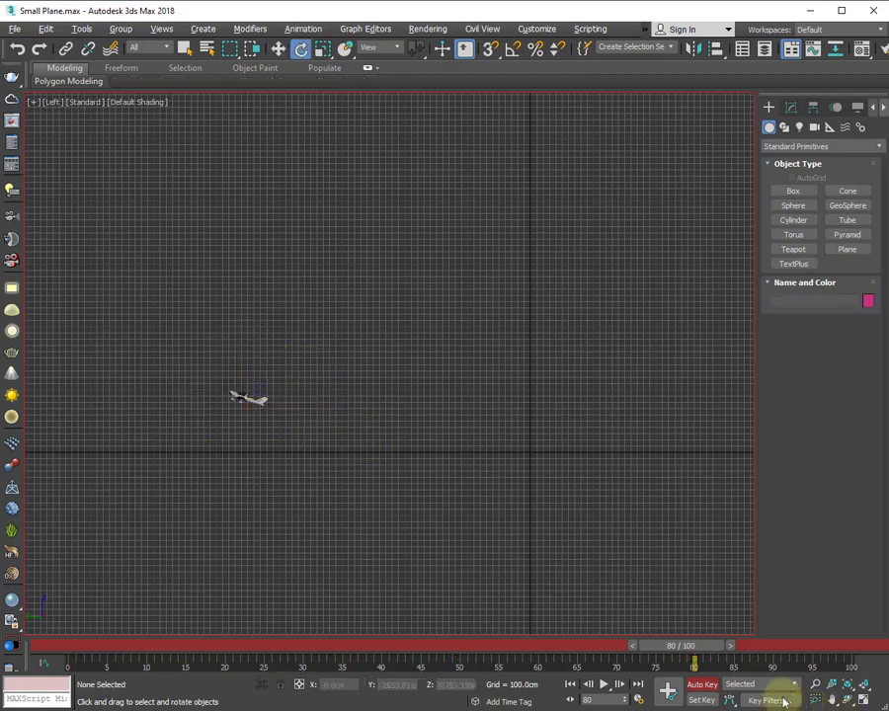
{"action": "left_click", "coordinate": [570, 684]}
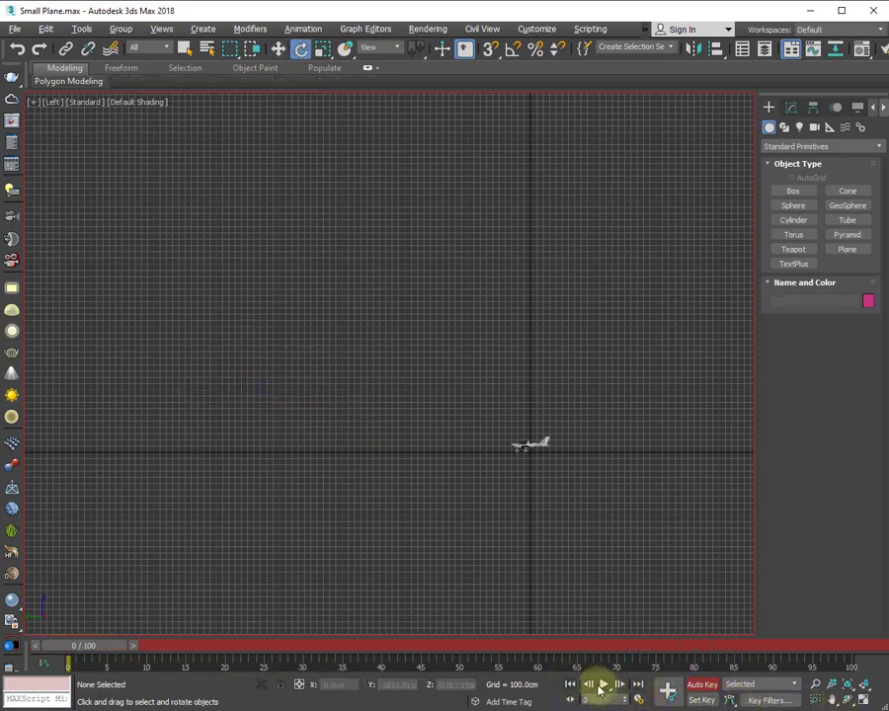
{"action": "left_click", "coordinate": [599, 688]}
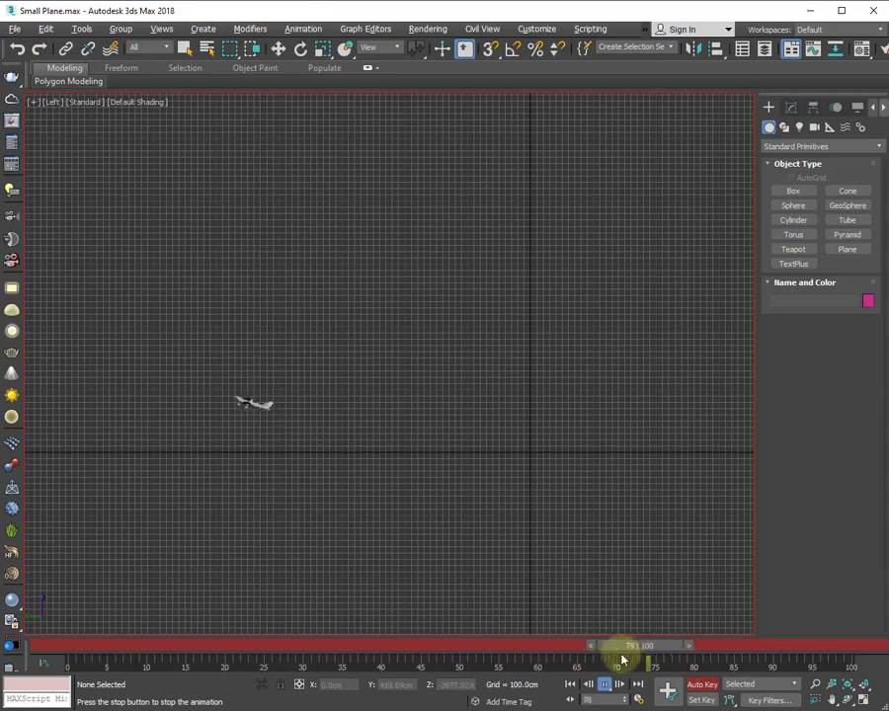
{"action": "left_click", "coordinate": [604, 683]}
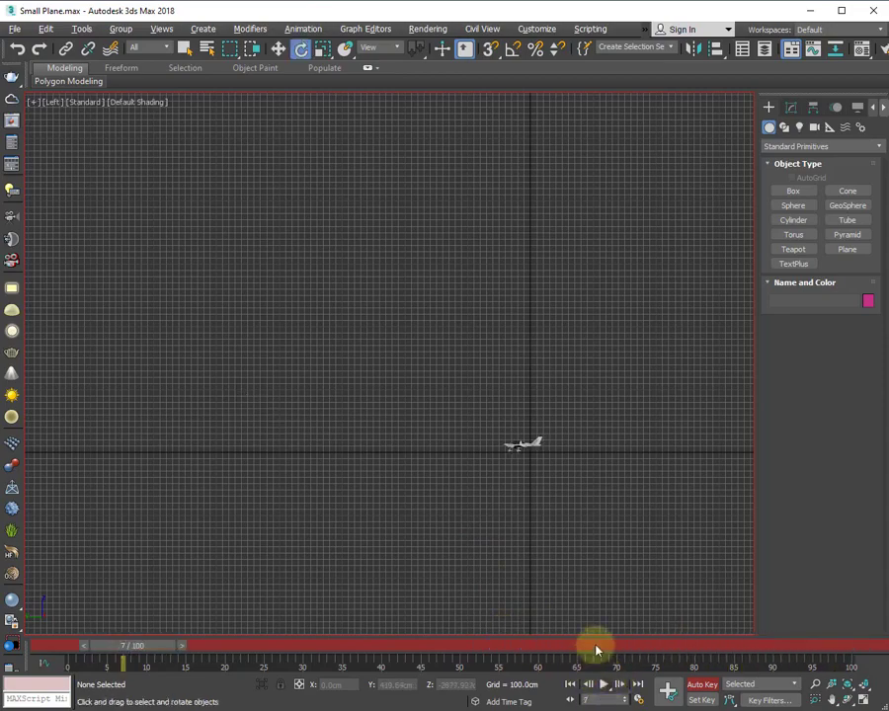
Return to frame 80, reduce the airplane's nose-up rotation, move it closer to the ground and deselect it
{"action": "left_click_drag", "start_coordinate": [597, 650], "coordinate": [685, 656]}
{"action": "left_click", "coordinate": [237, 397]}
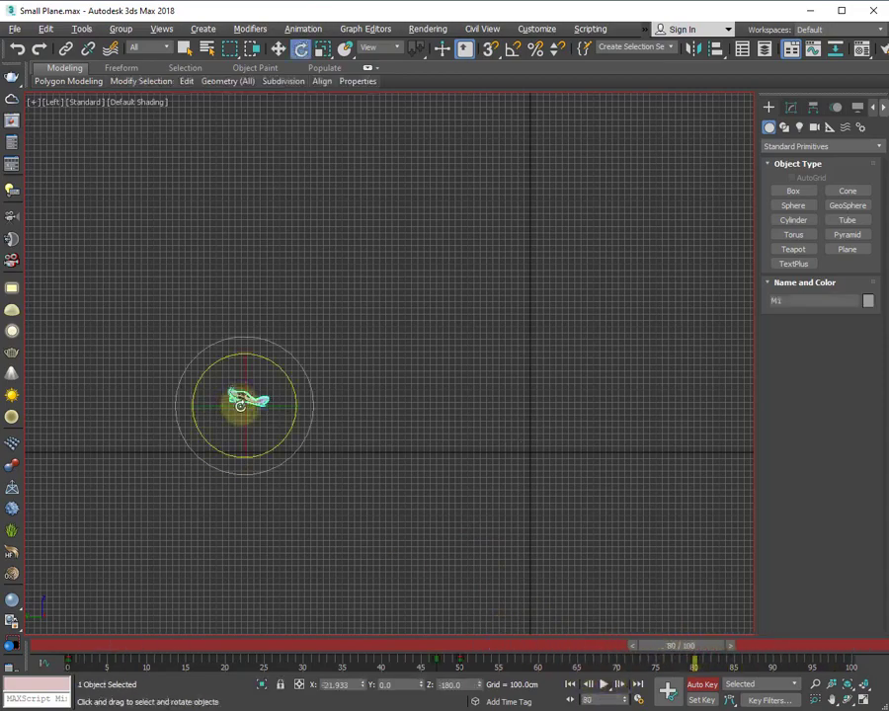
{"action": "scroll", "coordinate": [296, 464], "scroll_direction": "up", "scroll_amount": 2}
{"action": "middle_click_drag", "start_coordinate": [300, 476], "coordinate": [292, 441]}
{"action": "scroll", "coordinate": [292, 440], "scroll_direction": "up", "scroll_amount": 2}
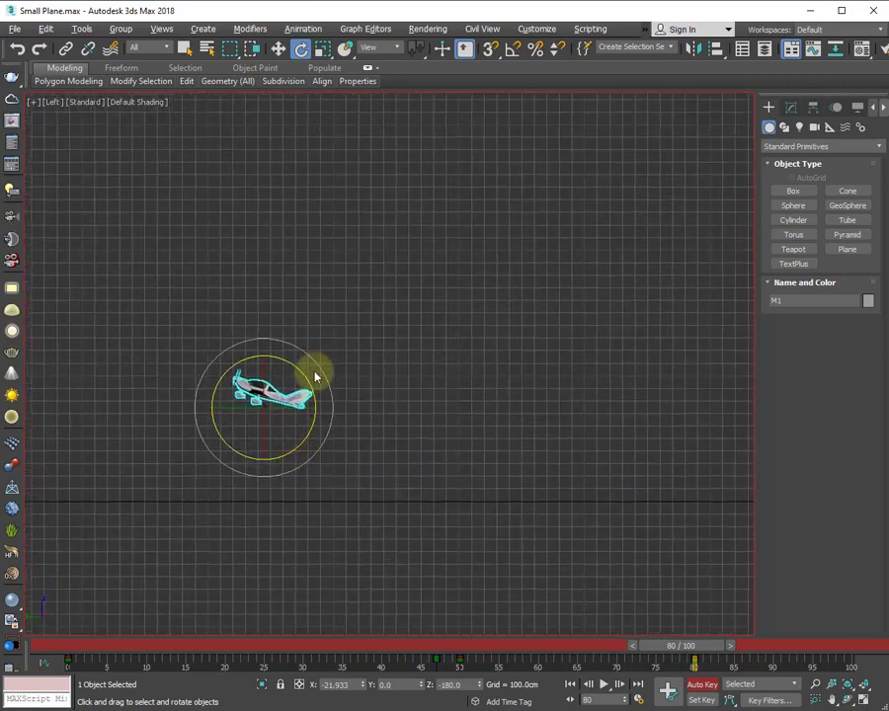
{"action": "left_click_drag", "start_coordinate": [314, 369], "coordinate": [261, 405]}
{"action": "key", "text": "w"}
{"action": "left_click", "coordinate": [377, 411]}
{"action": "middle_click_drag", "start_coordinate": [377, 411], "coordinate": [297, 430]}
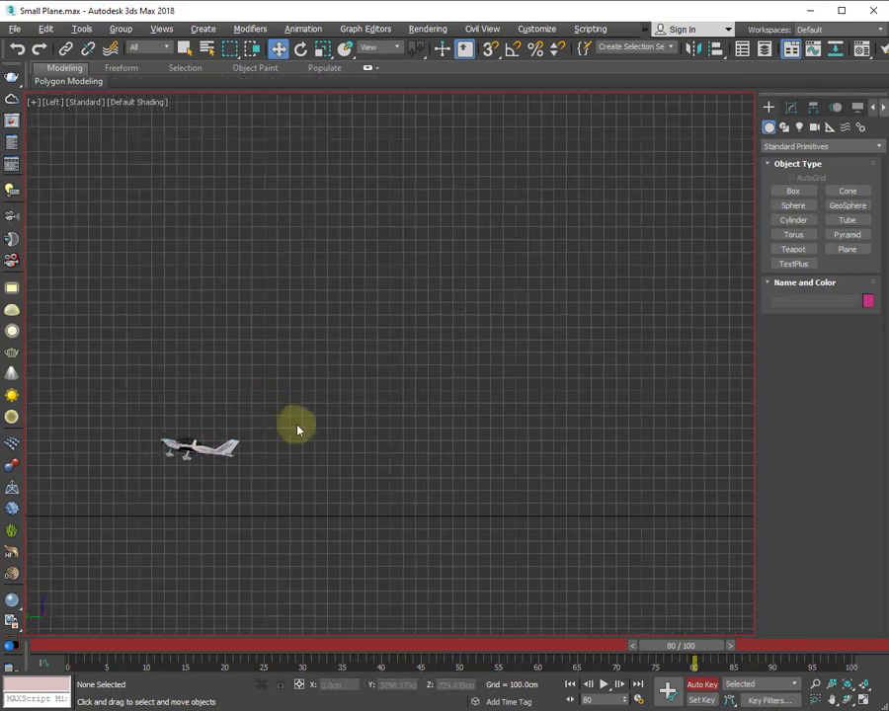
Maximize the Perspective viewport, orbit around the airplane at frame 80 and return to frame 0
{"action": "key", "text": "alt+w"}
{"action": "left_click", "coordinate": [512, 493]}
{"action": "key", "text": "alt+w"}
{"action": "key", "text": "z"}
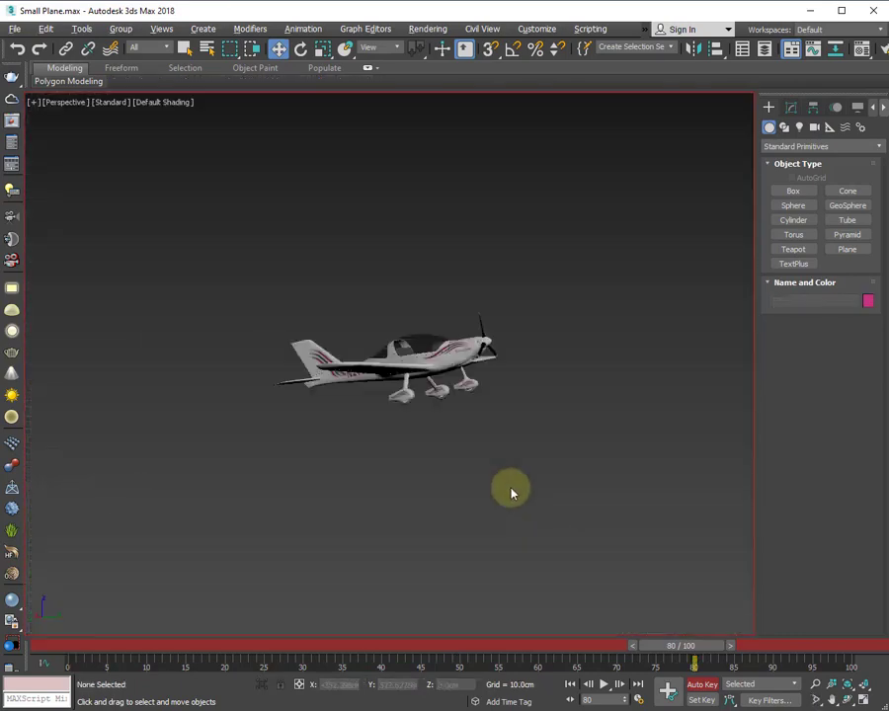
{"action": "middle_click_drag", "start_coordinate": [512, 493], "coordinate": [421, 478], "text": "alt"}
{"action": "scroll", "coordinate": [421, 478], "scroll_direction": "down", "scroll_amount": 3}
{"action": "middle_click_drag", "start_coordinate": [476, 492], "coordinate": [387, 513], "text": "alt"}
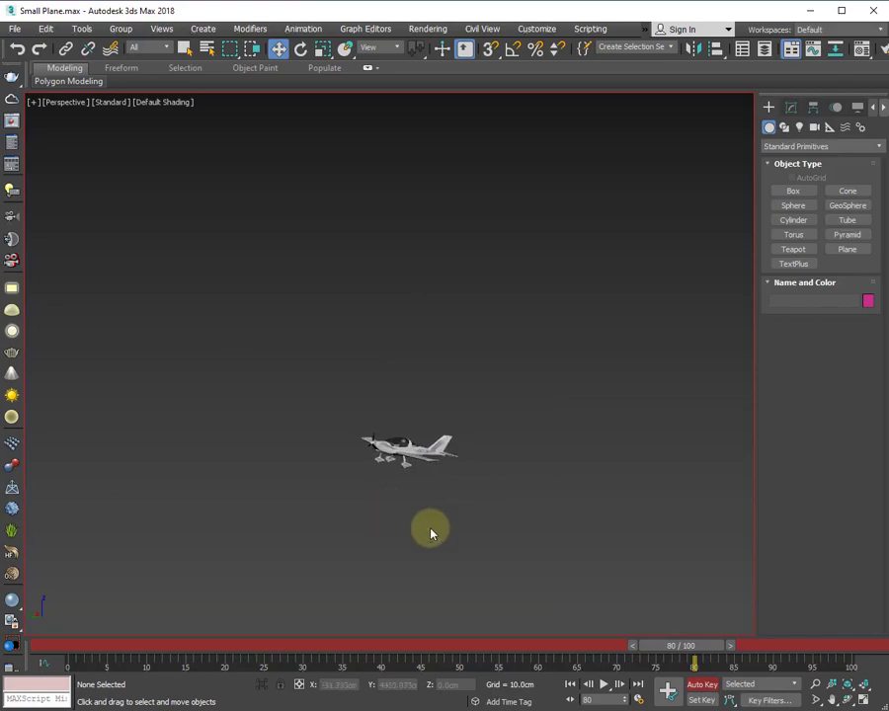
{"action": "left_click", "coordinate": [598, 682]}
{"action": "left_click", "coordinate": [570, 683]}
In the Top viewport, create a runway plane under the airplane, about 8499 cm long and 1118 cm wide, extending ahead of it
{"action": "key", "text": "alt+w"}
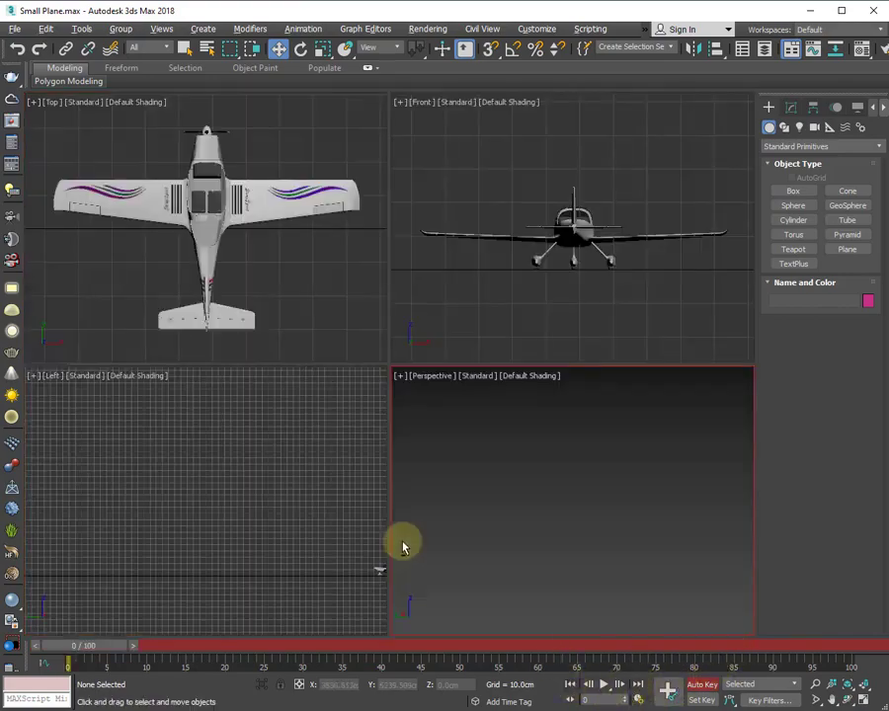
{"action": "left_click", "coordinate": [227, 223]}
{"action": "key", "text": "alt+w"}
{"action": "scroll", "coordinate": [306, 277], "scroll_direction": "down", "scroll_amount": 5}
{"action": "left_click", "coordinate": [415, 330]}
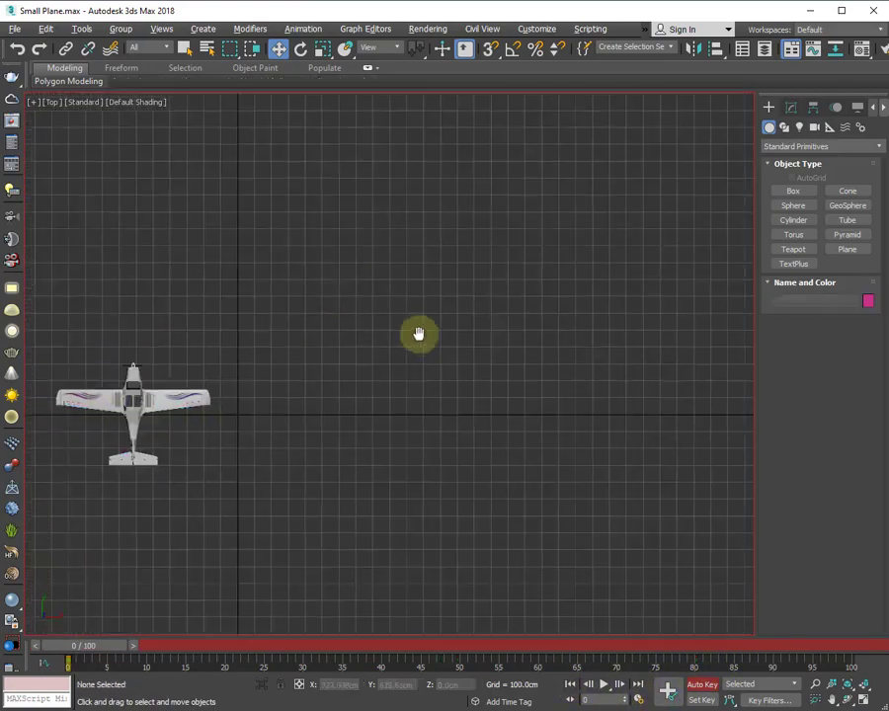
{"action": "middle_click_drag", "start_coordinate": [415, 330], "coordinate": [468, 342]}
{"action": "scroll", "coordinate": [468, 342], "scroll_direction": "down", "scroll_amount": 3}
{"action": "middle_click_drag", "start_coordinate": [456, 422], "coordinate": [421, 443]}
{"action": "left_click", "coordinate": [848, 249]}
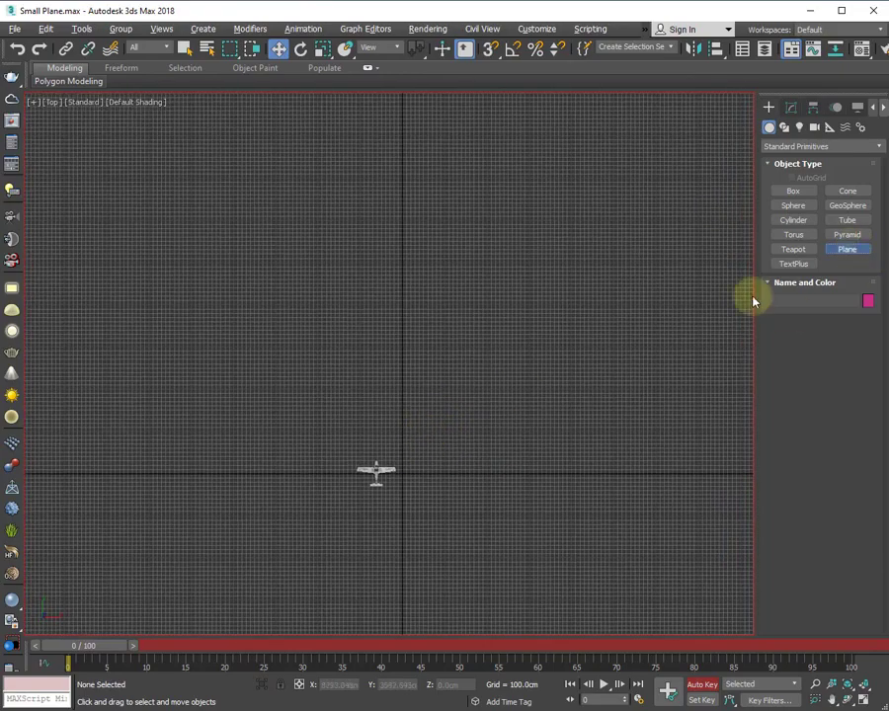
{"action": "left_click_drag", "start_coordinate": [291, 239], "coordinate": [353, 138]}
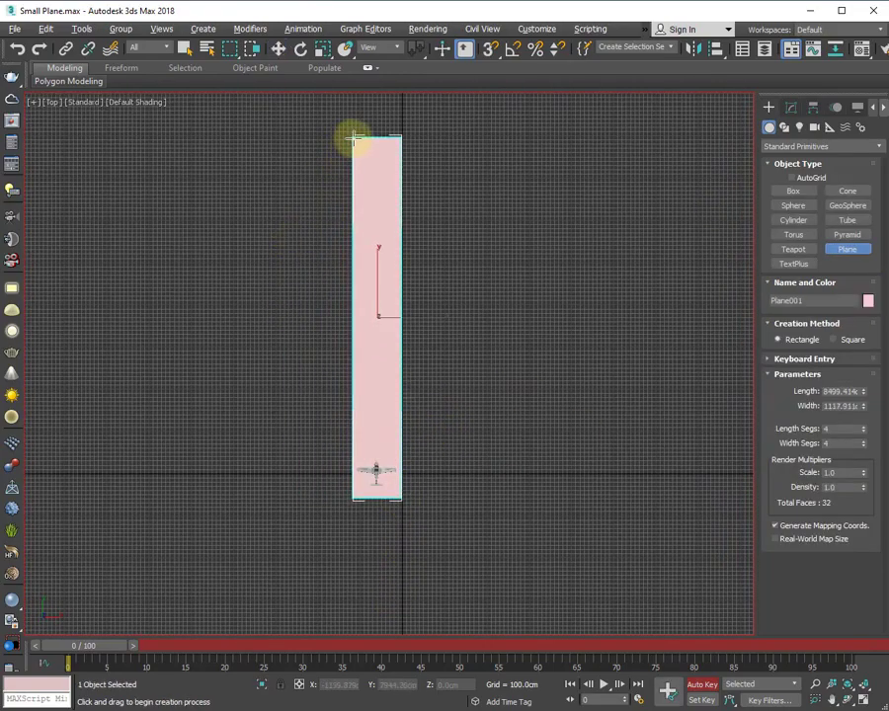
{"action": "right_click", "coordinate": [569, 546]}
Display the new runway plane in the maximized Perspective viewport
{"action": "key", "text": "alt+w"}
{"action": "left_click", "coordinate": [538, 455]}
{"action": "key", "text": "alt+w"}
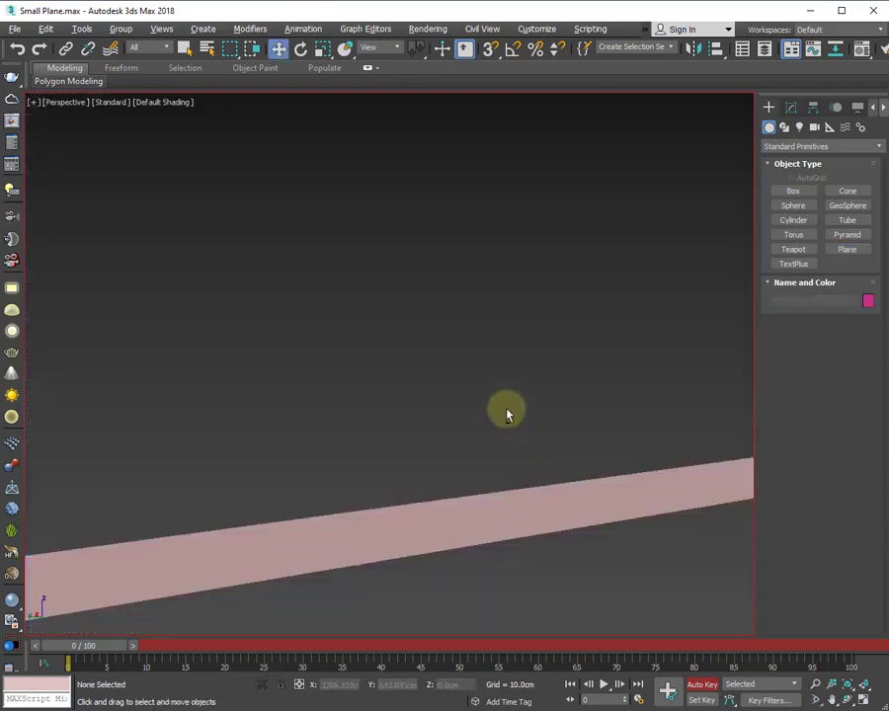
Play the takeoff animation over the runway in the Perspective viewport, stop it and turn off Auto Key
{"action": "middle_click_drag", "start_coordinate": [507, 412], "coordinate": [592, 454], "text": "alt"}
{"action": "left_click", "coordinate": [603, 685]}
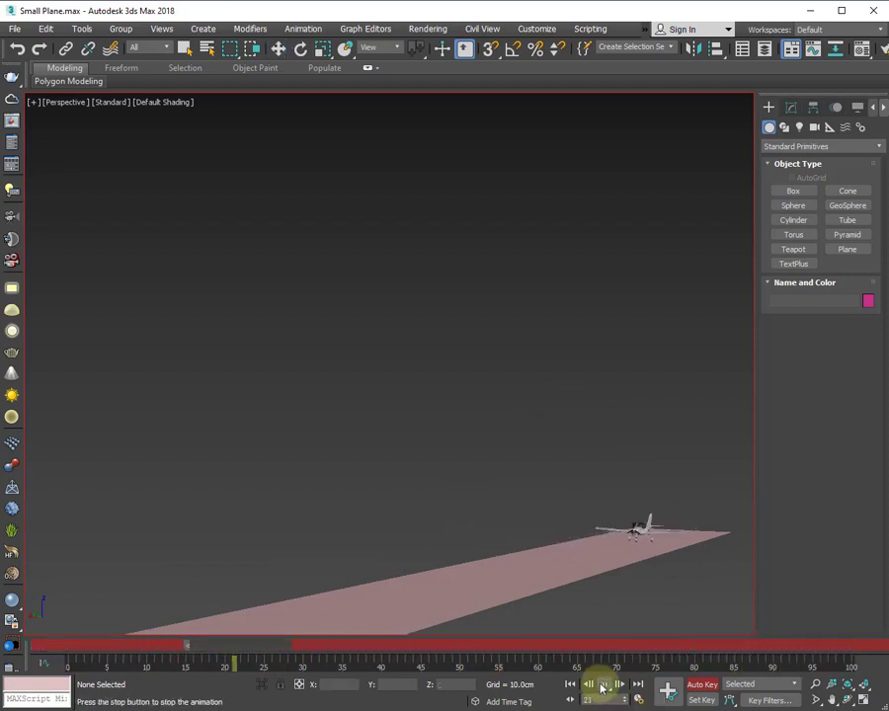
{"action": "left_click", "coordinate": [602, 685]}
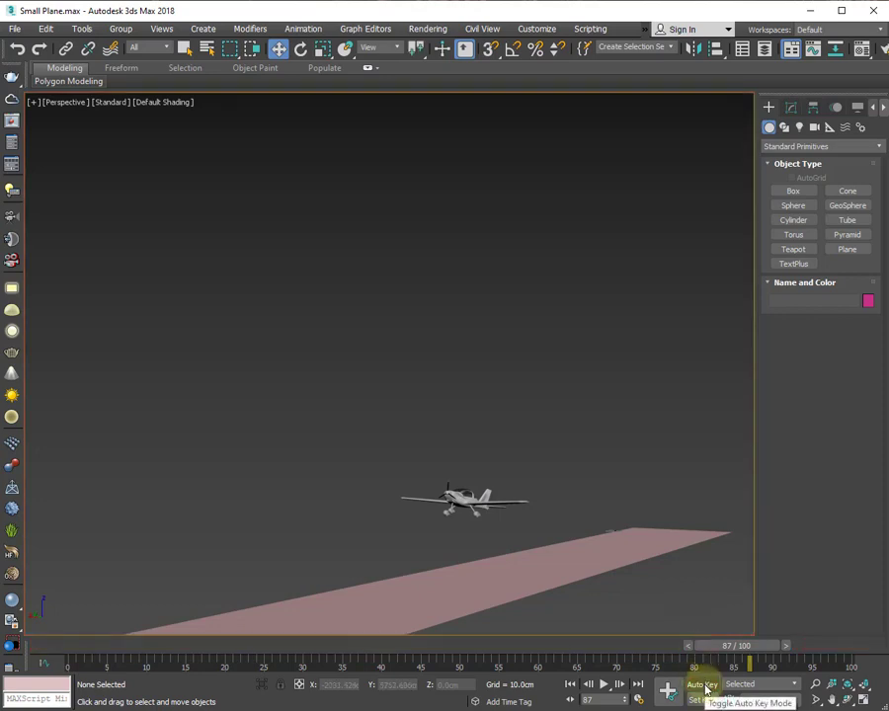
Return to frame 0, delete all of the airplane's keyframes and deselect it
{"action": "left_click_drag", "start_coordinate": [720, 649], "coordinate": [4, 662]}
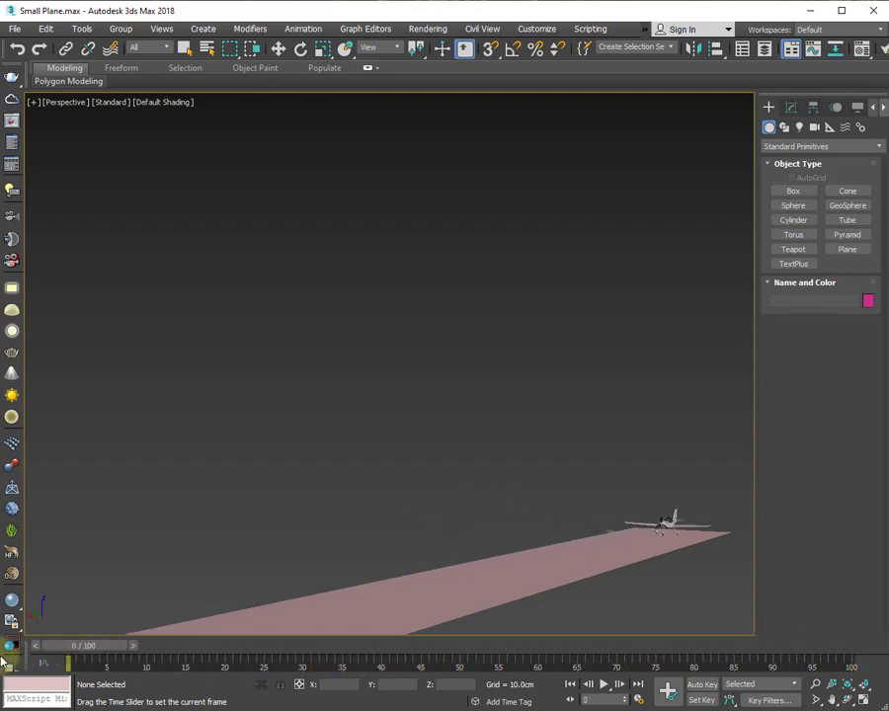
{"action": "key", "text": "w"}
{"action": "left_click", "coordinate": [90, 569]}
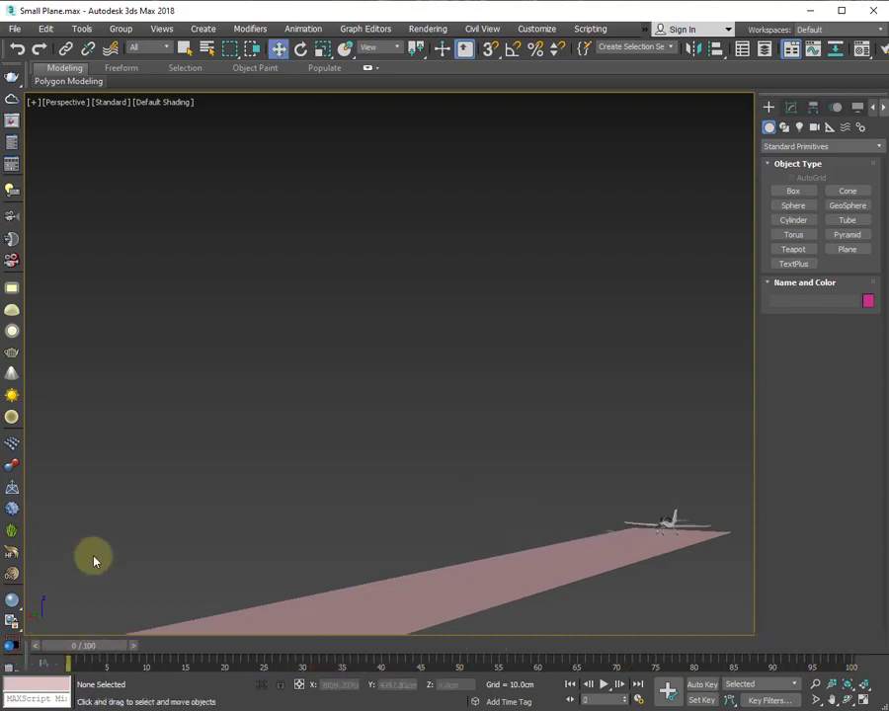
{"action": "left_click", "coordinate": [667, 520]}
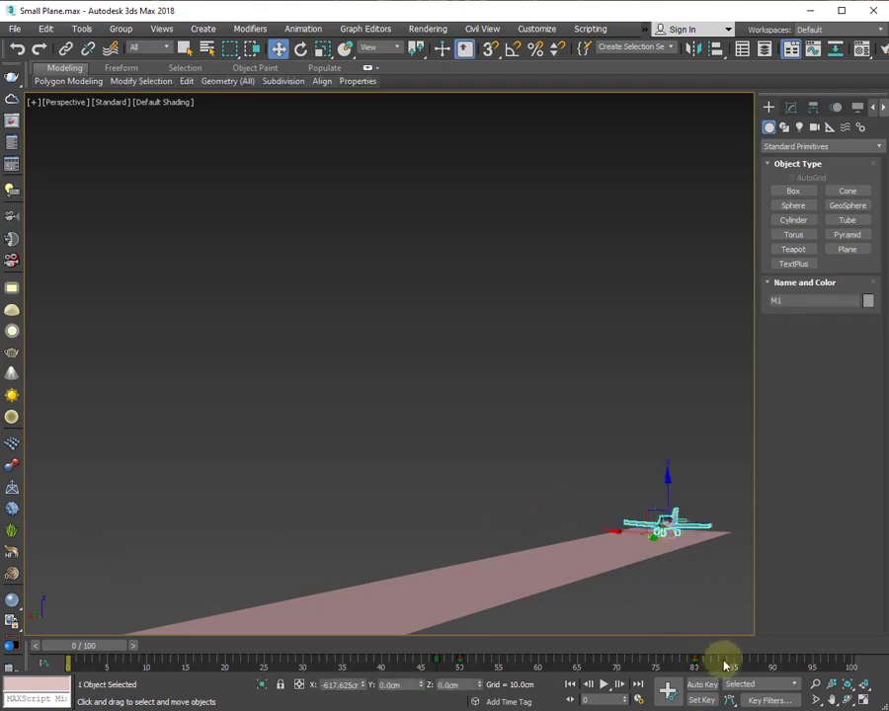
{"action": "mouse_move", "coordinate": [726, 667]}
{"action": "left_mouse_down"}
{"action": "mouse_move", "coordinate": [671, 657]}
{"action": "mouse_move", "coordinate": [69, 691]}
{"action": "mouse_move", "coordinate": [71, 671]}
{"action": "mouse_move", "coordinate": [64, 675]}
{"action": "left_mouse_up"}
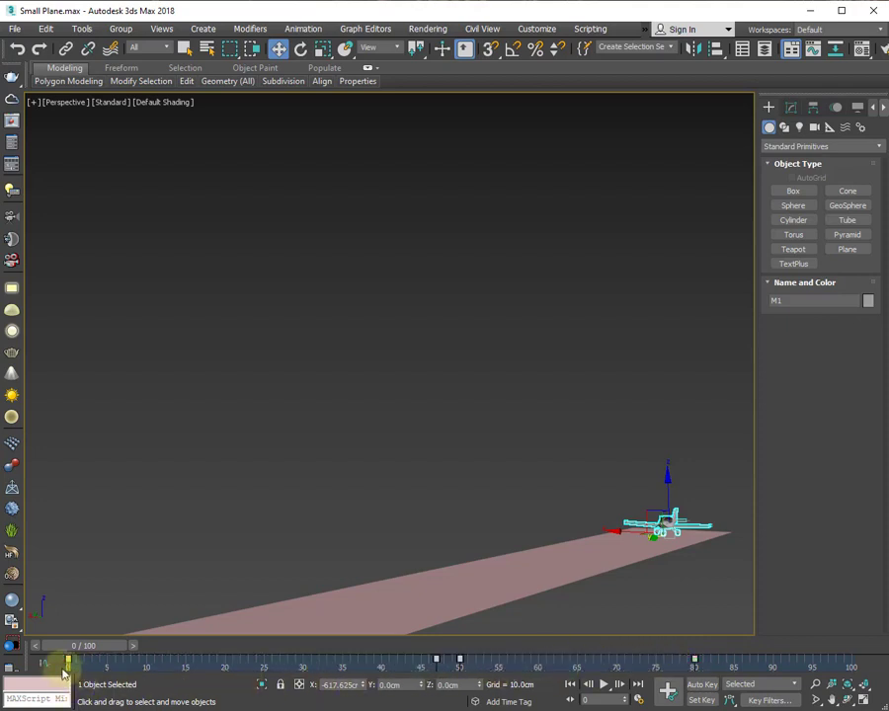
{"action": "right_click", "coordinate": [68, 662]}
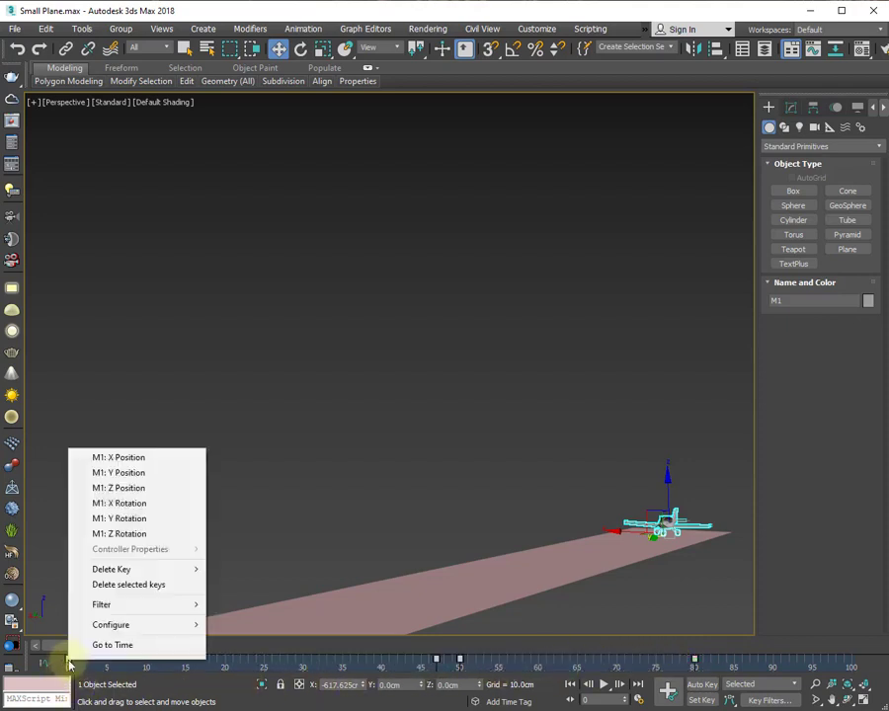
{"action": "left_click", "coordinate": [143, 585]}
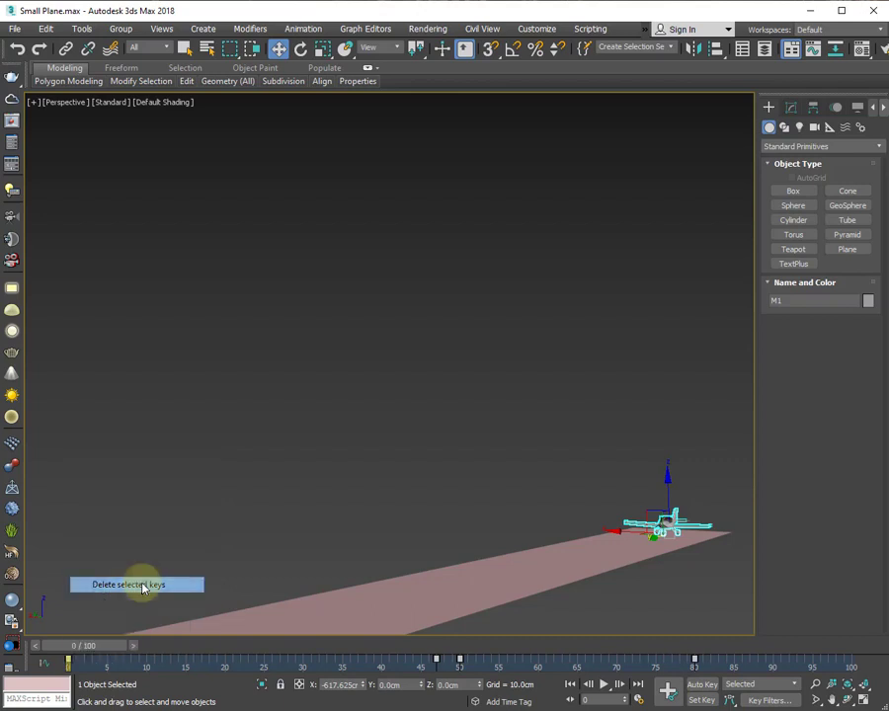
{"action": "left_click", "coordinate": [232, 532]}
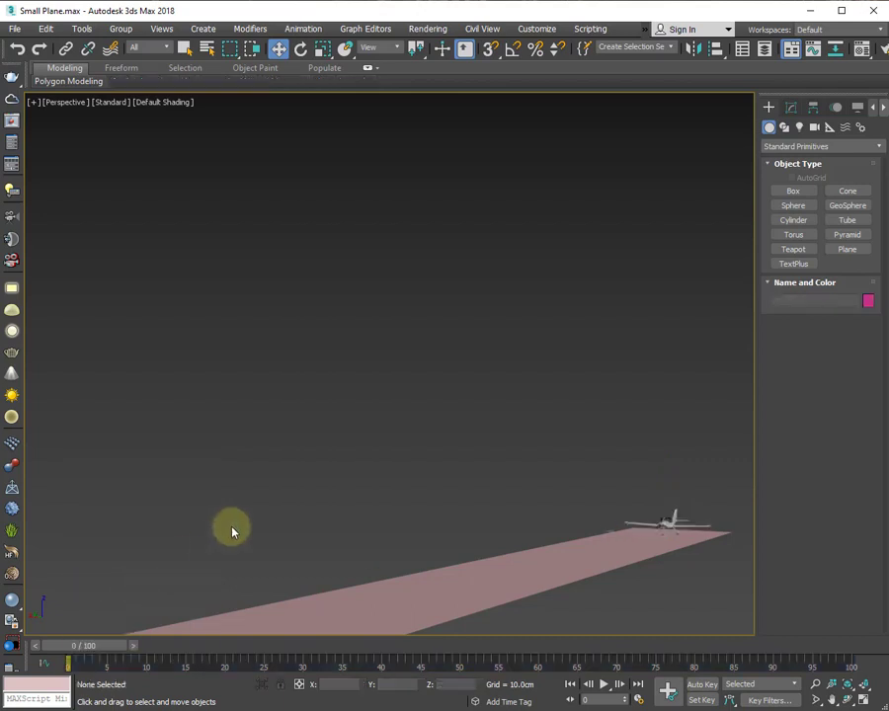
Turn on Set Key mode, go to frame 80 and restore the four-viewport layout
{"action": "left_click", "coordinate": [702, 700]}
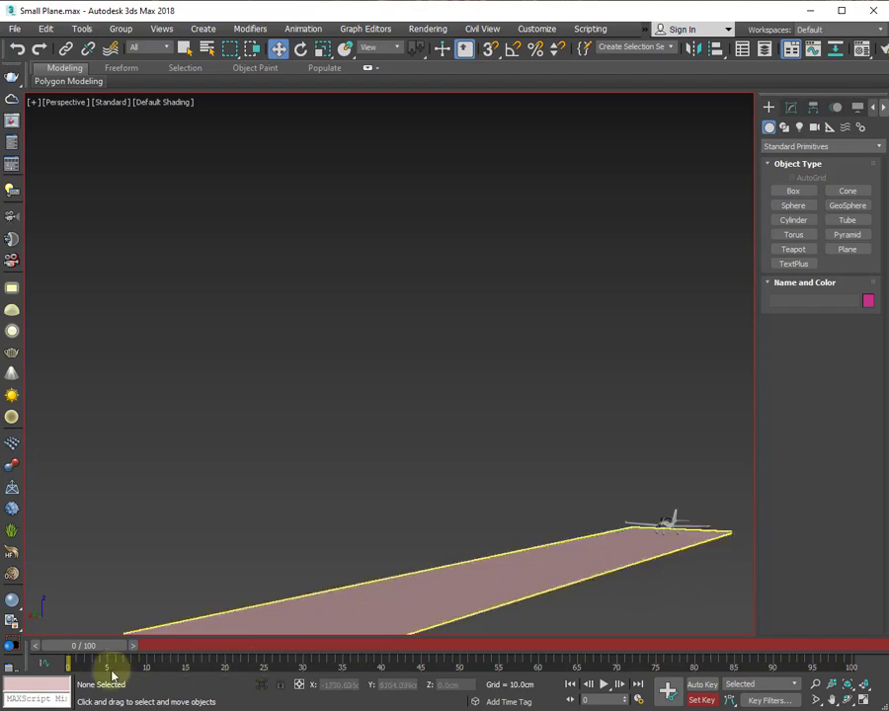
{"action": "left_click_drag", "start_coordinate": [65, 654], "coordinate": [695, 669]}
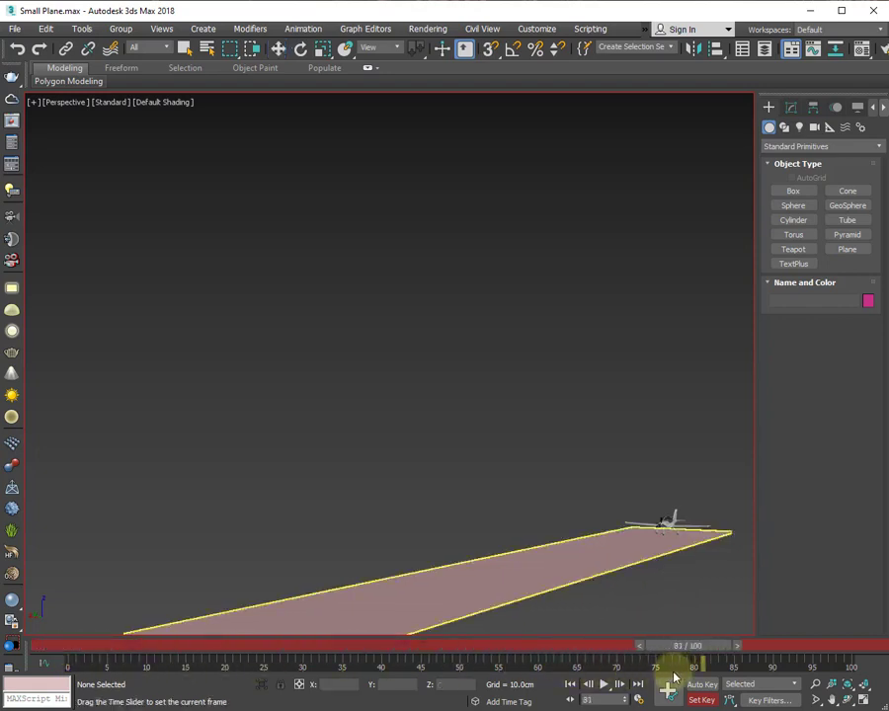
{"action": "key", "text": "w"}
{"action": "key", "text": "alt+w"}
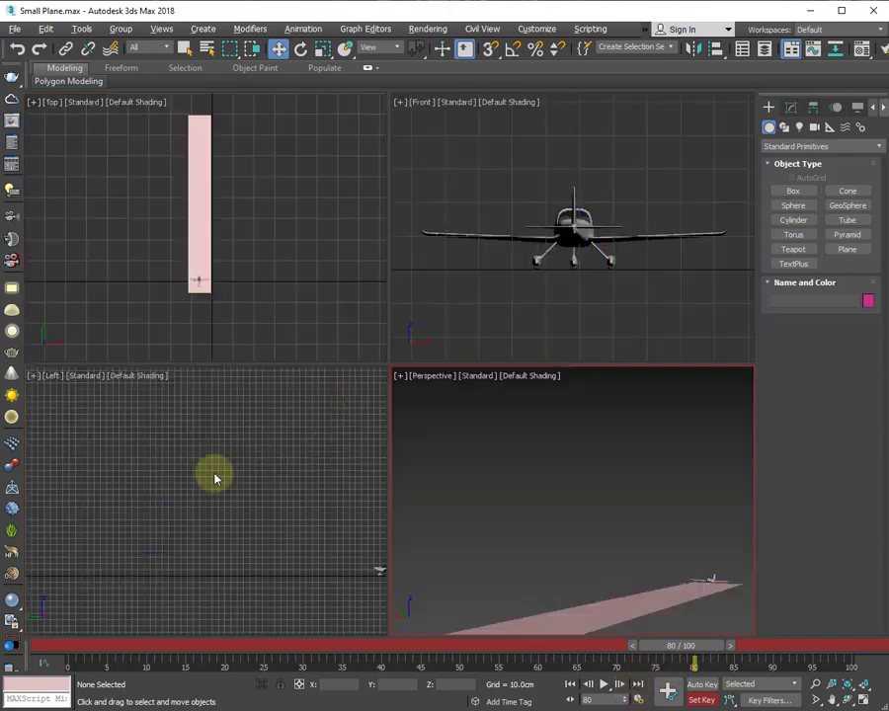
Try posing the airplane ahead, higher and about 19 degrees nose-up at frame 80, and return to frame 0 without setting a key
{"action": "scroll", "coordinate": [211, 484], "scroll_direction": "down", "scroll_amount": 5}
{"action": "left_click", "coordinate": [290, 539]}
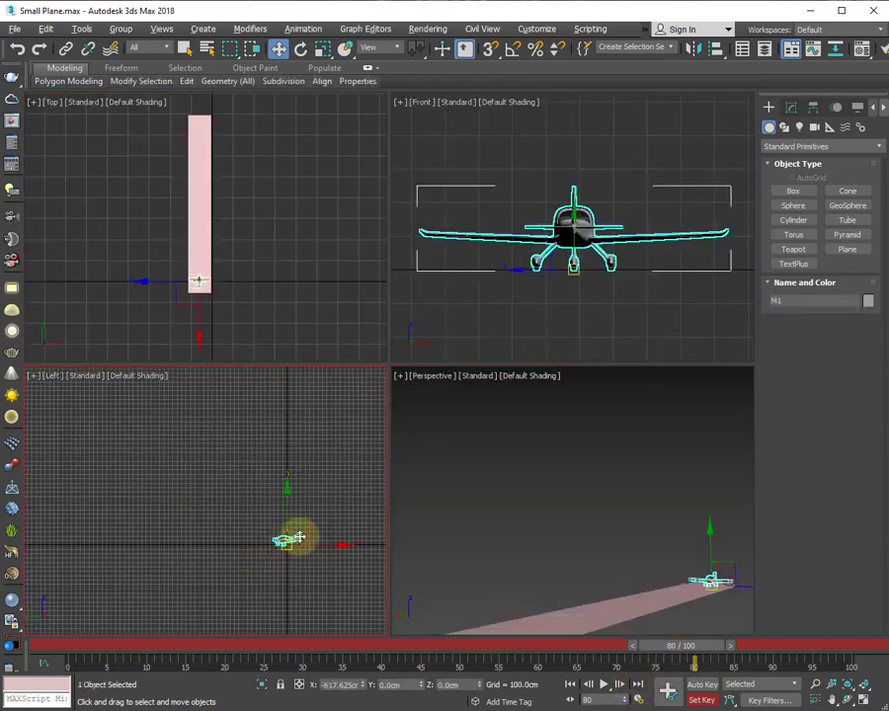
{"action": "left_click_drag", "start_coordinate": [302, 526], "coordinate": [109, 460]}
{"action": "key", "text": "e"}
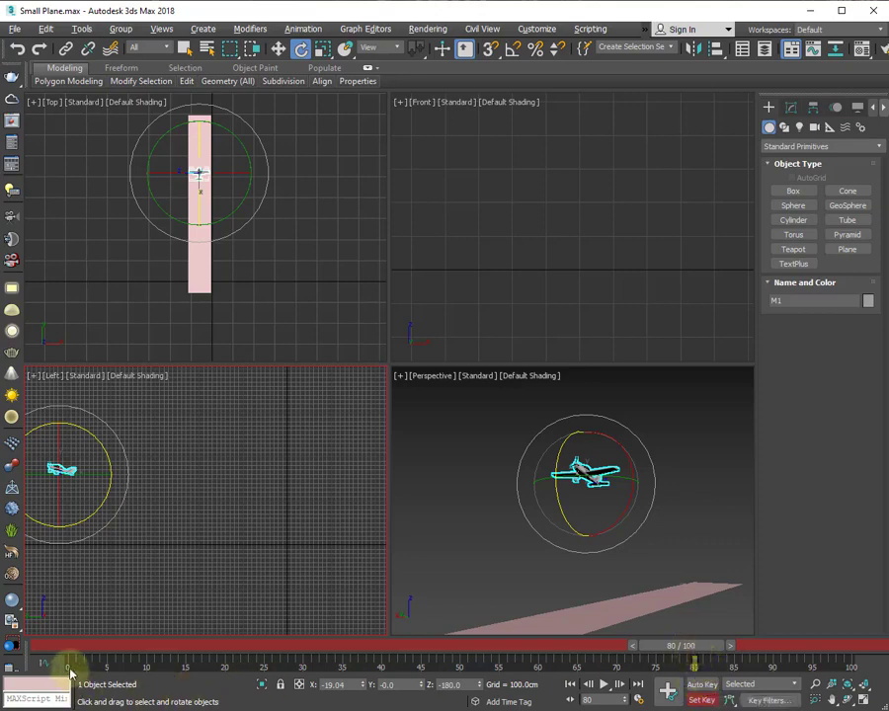
{"action": "right_click", "coordinate": [481, 567]}
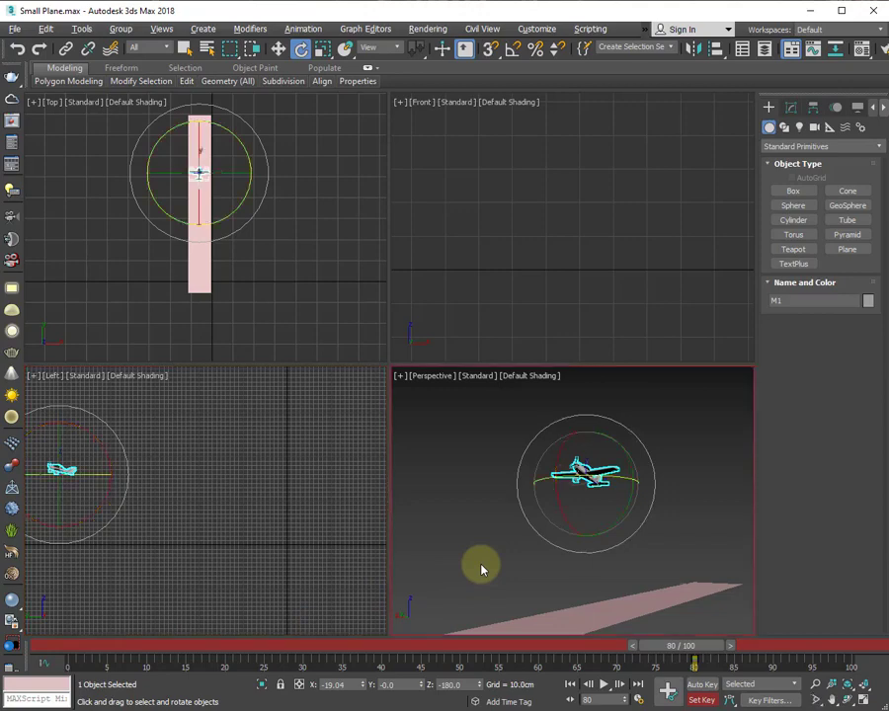
{"action": "key", "text": "z"}
{"action": "left_click_drag", "start_coordinate": [674, 647], "coordinate": [27, 667]}
{"action": "key", "text": "e"}
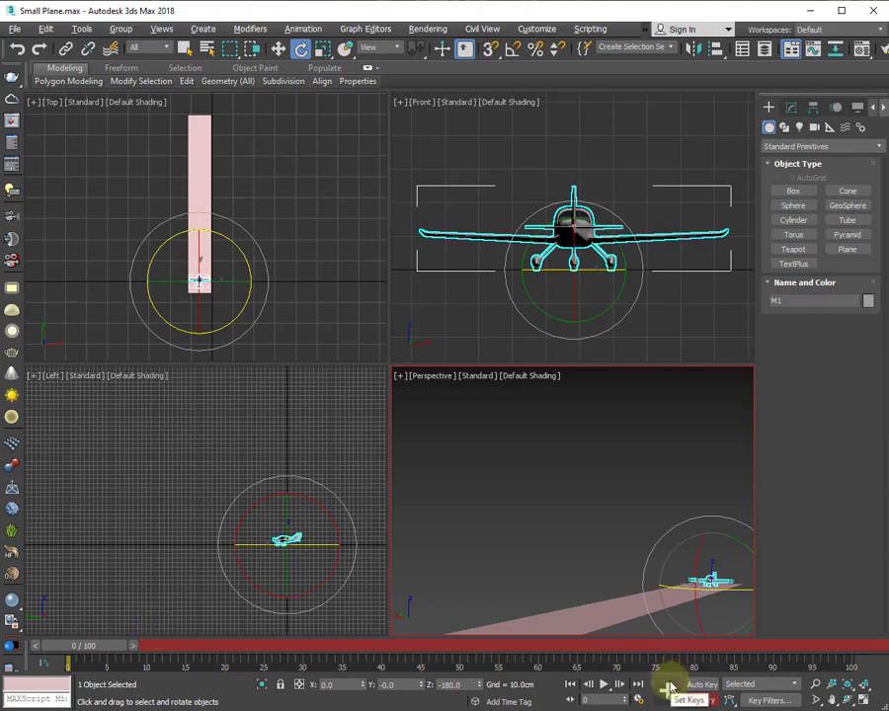
Set a key for the airplane at frame 0, move it ahead and above the runway at frame 80, and set a key there
{"action": "left_click_drag", "start_coordinate": [81, 649], "coordinate": [680, 652]}
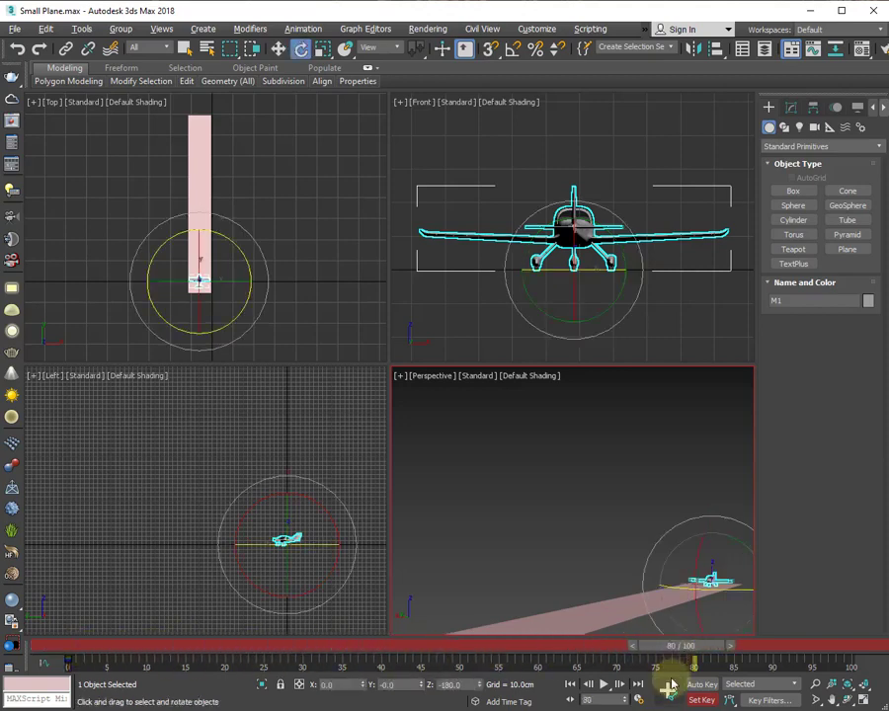
{"action": "left_click", "coordinate": [293, 560]}
{"action": "key", "text": "w"}
{"action": "left_click_drag", "start_coordinate": [302, 537], "coordinate": [133, 462]}
{"action": "key", "text": "e"}
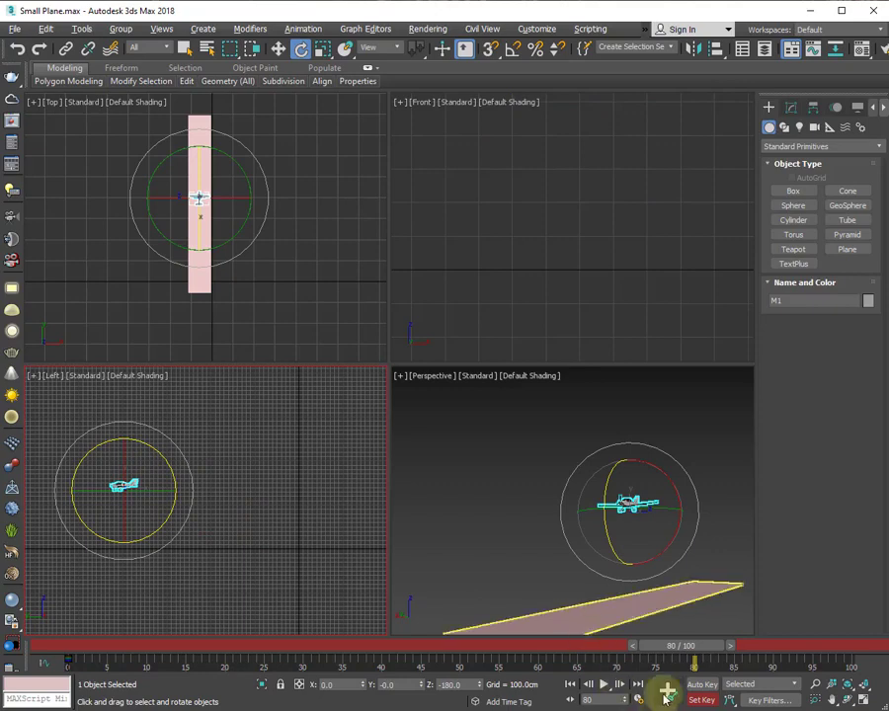
{"action": "right_click", "coordinate": [550, 566]}
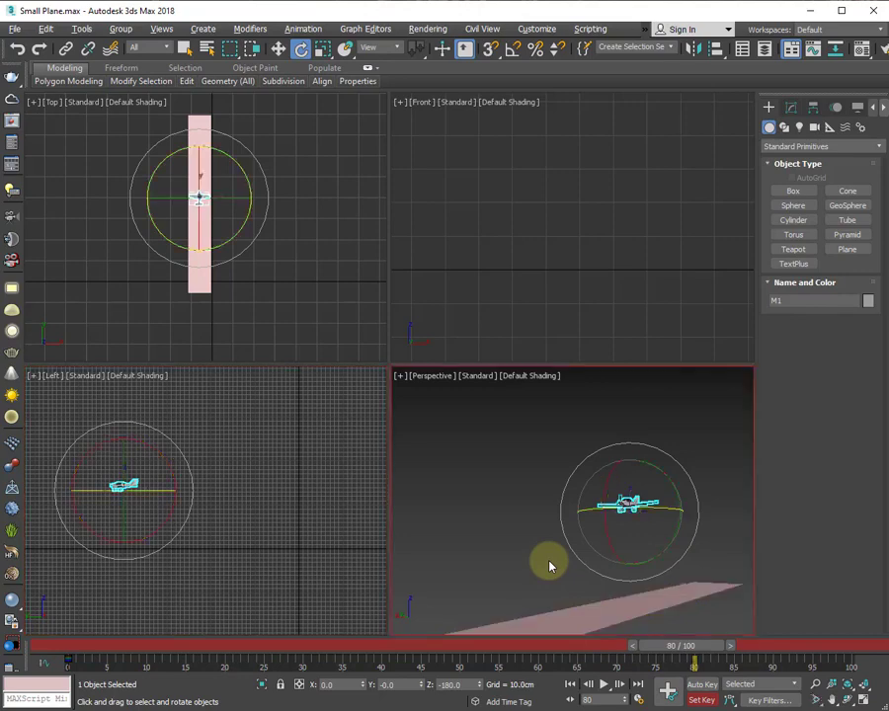
Return to frame 0, deselect the airplane and preview the Set Key animation in the Left viewport
{"action": "left_click", "coordinate": [689, 653]}
{"action": "left_click_drag", "start_coordinate": [690, 649], "coordinate": [67, 649]}
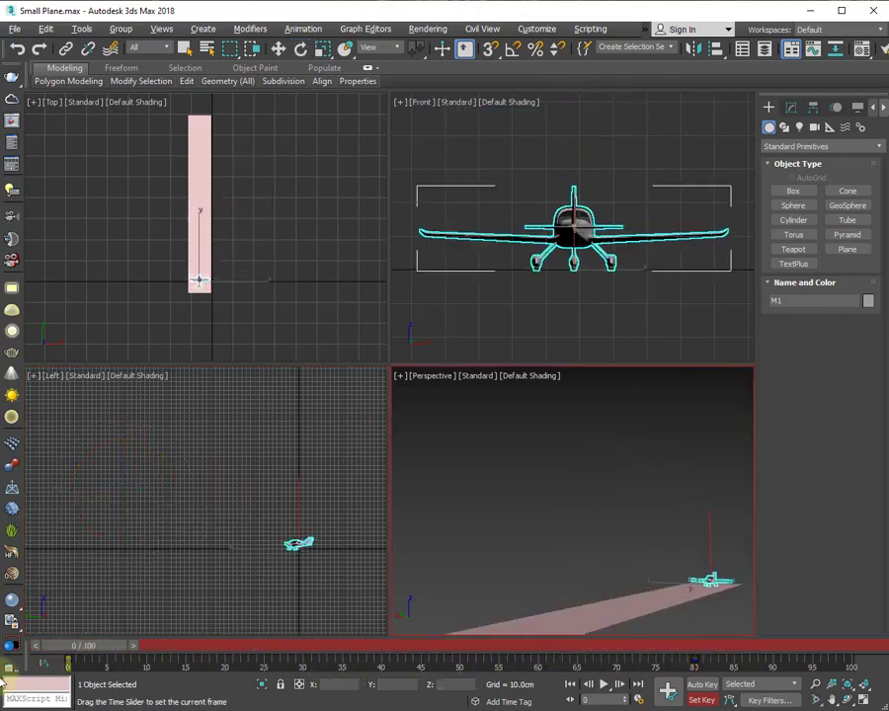
{"action": "right_click", "coordinate": [366, 471]}
{"action": "left_click", "coordinate": [366, 470]}
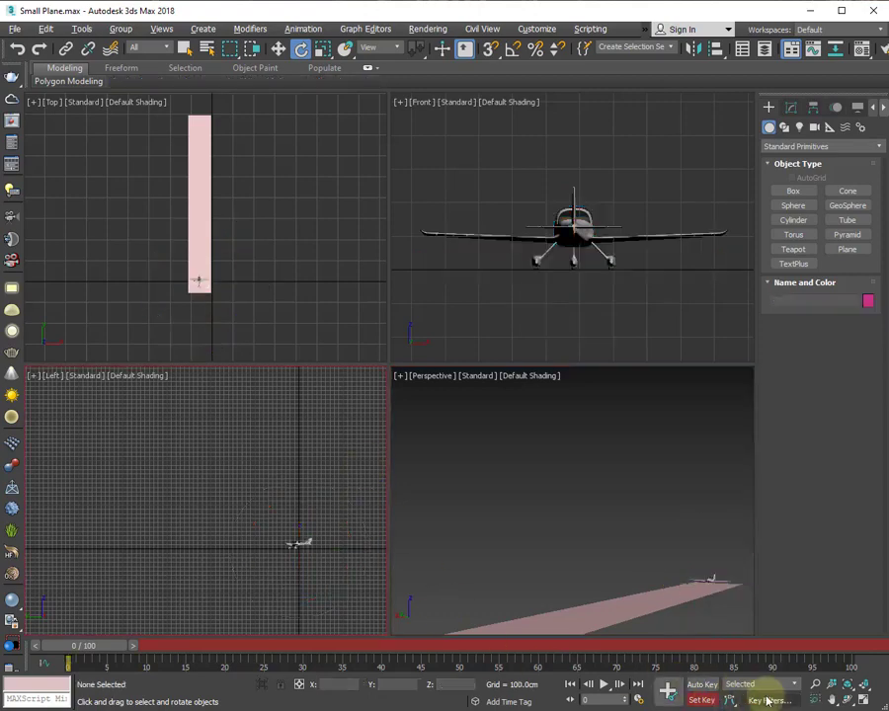
{"action": "left_click", "coordinate": [605, 683]}
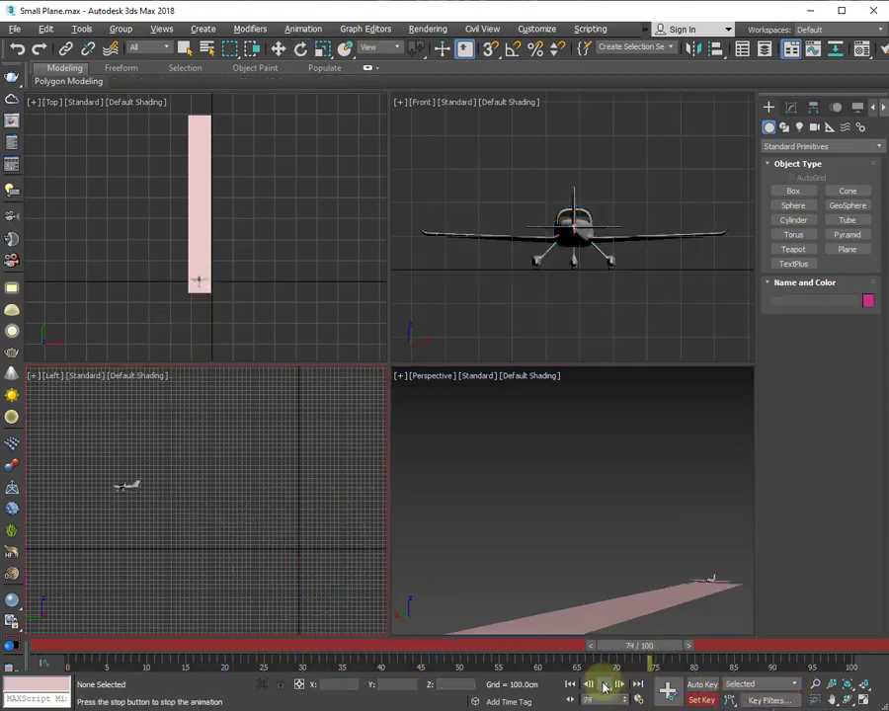
{"action": "left_click", "coordinate": [605, 683]}
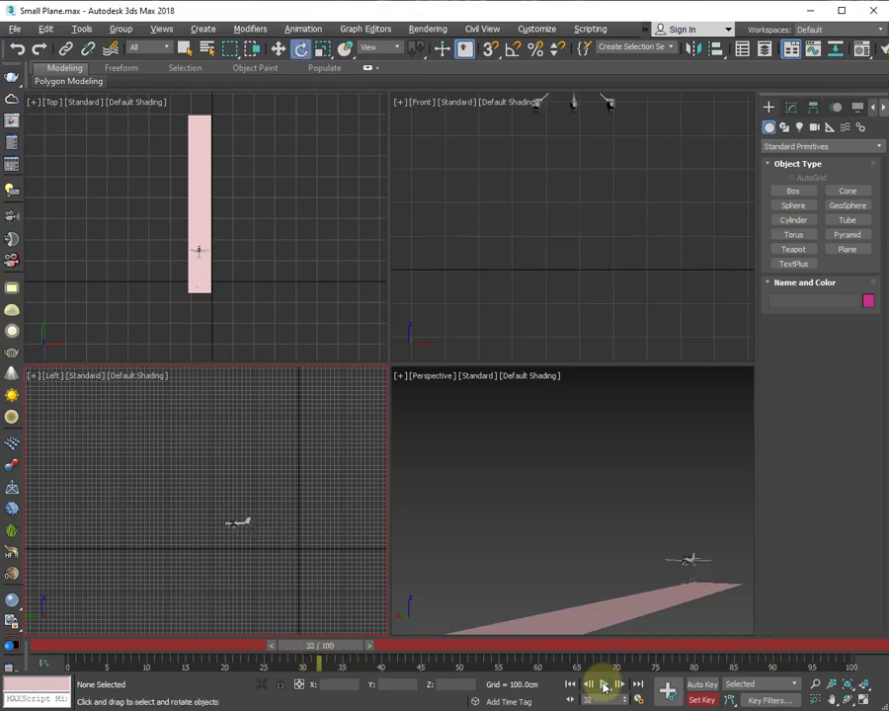
At frame 50, lower the airplane to a Z position of 0 cm and set a key
{"action": "left_click_drag", "start_coordinate": [346, 648], "coordinate": [476, 668]}
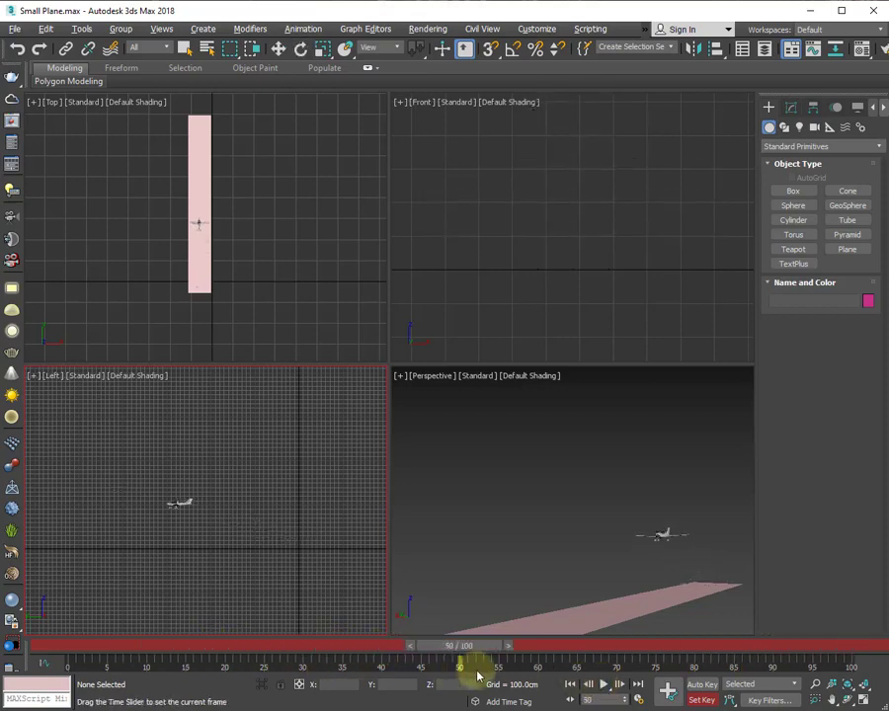
{"action": "key", "text": "e"}
{"action": "scroll", "coordinate": [210, 533], "scroll_direction": "up", "scroll_amount": 1}
{"action": "left_click", "coordinate": [185, 500]}
{"action": "key", "text": "w"}
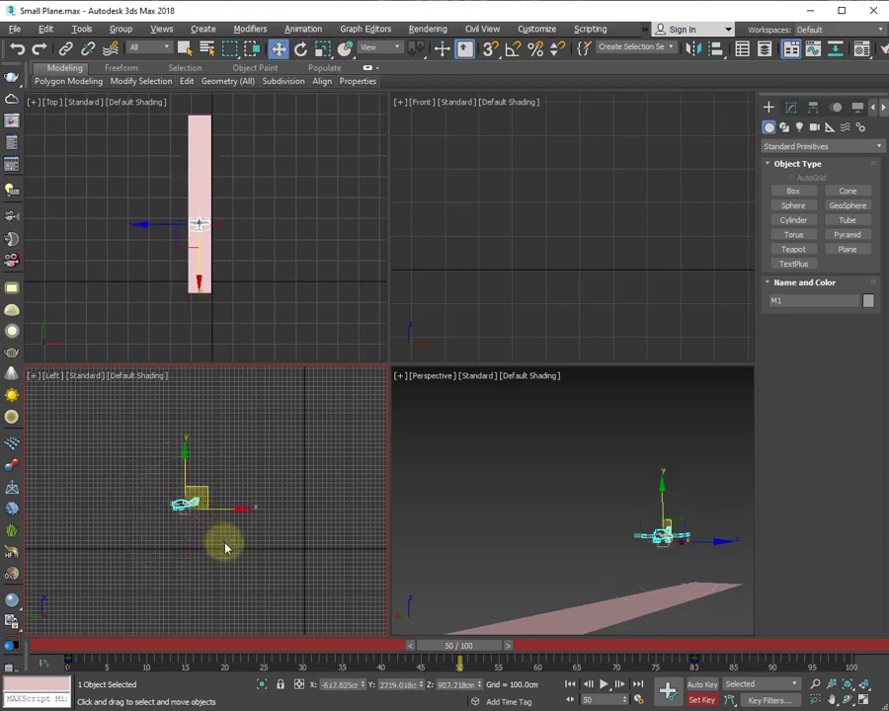
{"action": "scroll", "coordinate": [256, 547], "scroll_direction": "up", "scroll_amount": 2}
{"action": "scroll", "coordinate": [260, 545], "scroll_direction": "up", "scroll_amount": 2}
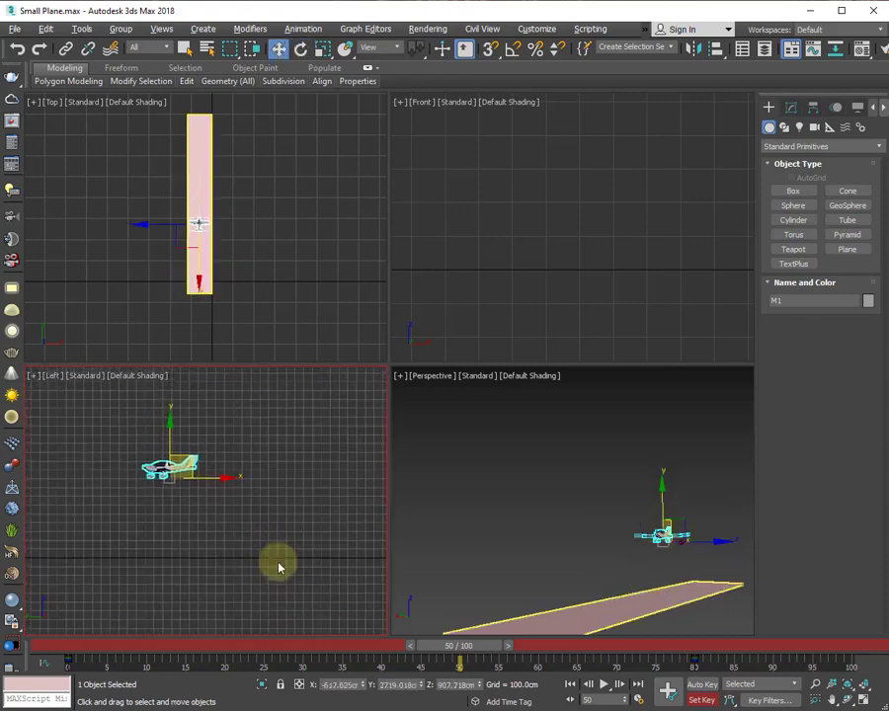
{"action": "right_click", "coordinate": [482, 686]}
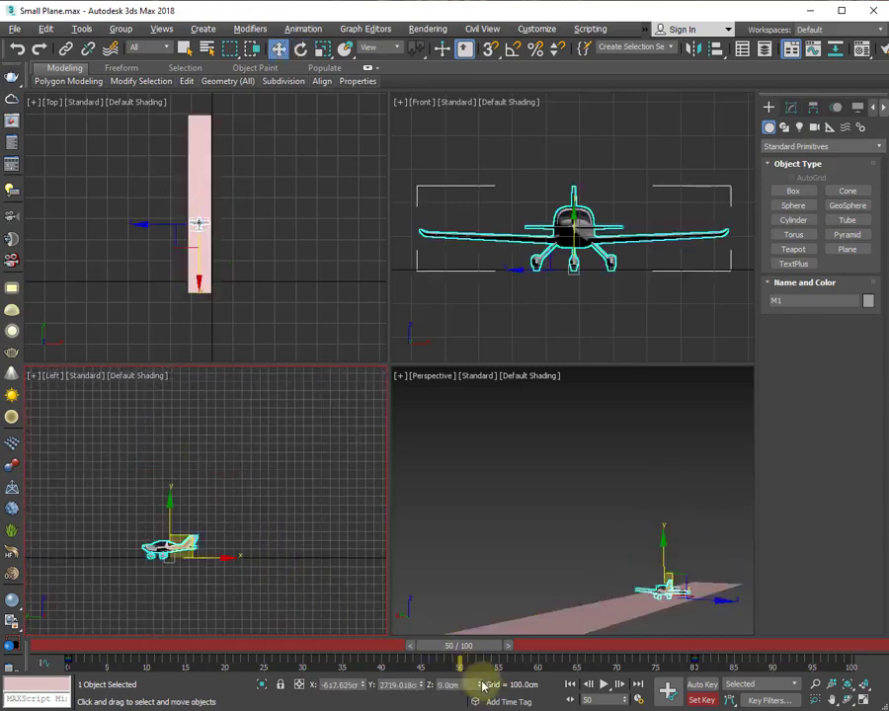
{"action": "right_click", "coordinate": [593, 572]}
{"action": "left_click", "coordinate": [533, 621]}
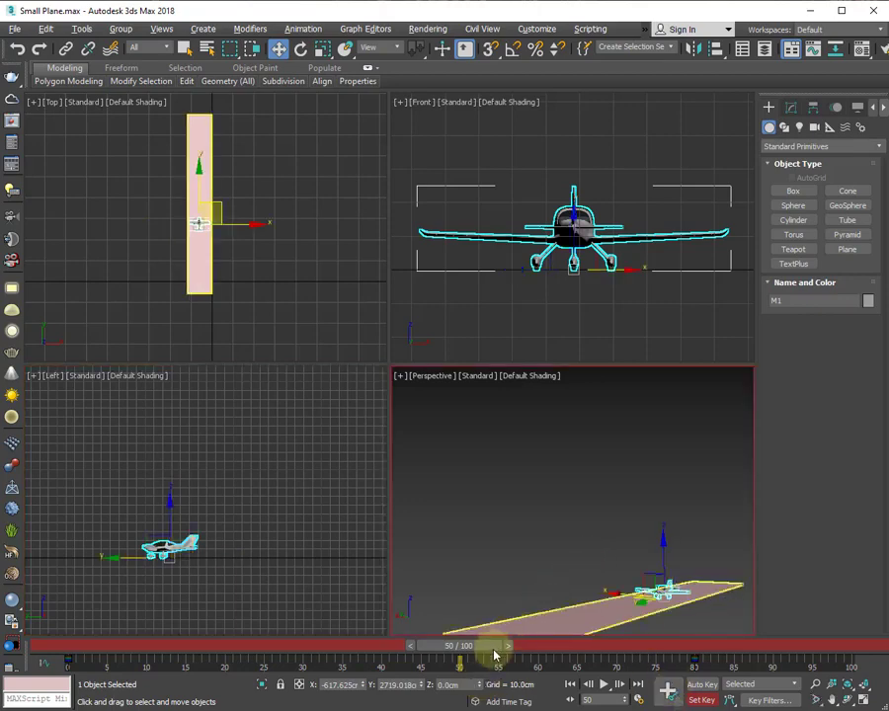
Scrub back to frame 47 and review which tracks the Set Key filters include
{"action": "mouse_move", "coordinate": [495, 655]}
{"action": "left_mouse_down"}
{"action": "mouse_move", "coordinate": [458, 661]}
{"action": "mouse_move", "coordinate": [448, 646]}
{"action": "mouse_move", "coordinate": [483, 672]}
{"action": "left_mouse_up"}
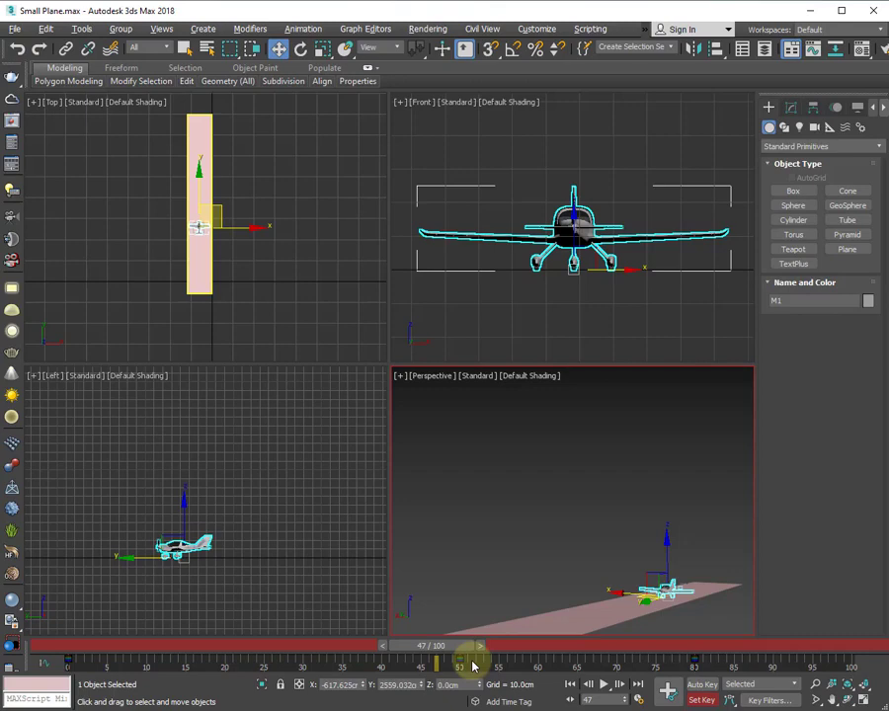
{"action": "left_click", "coordinate": [759, 702]}
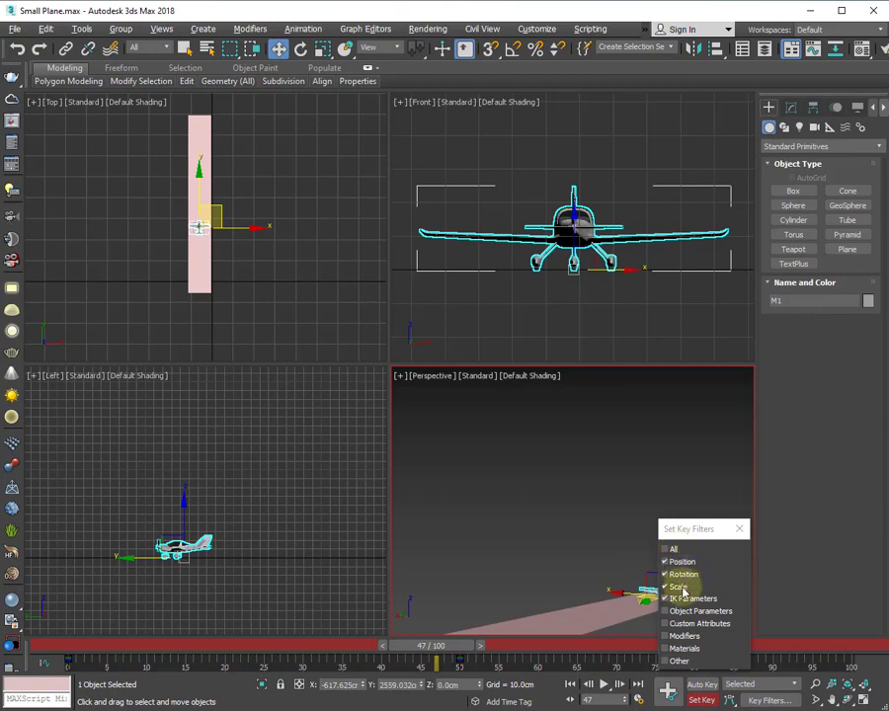
{"action": "left_click", "coordinate": [737, 534]}
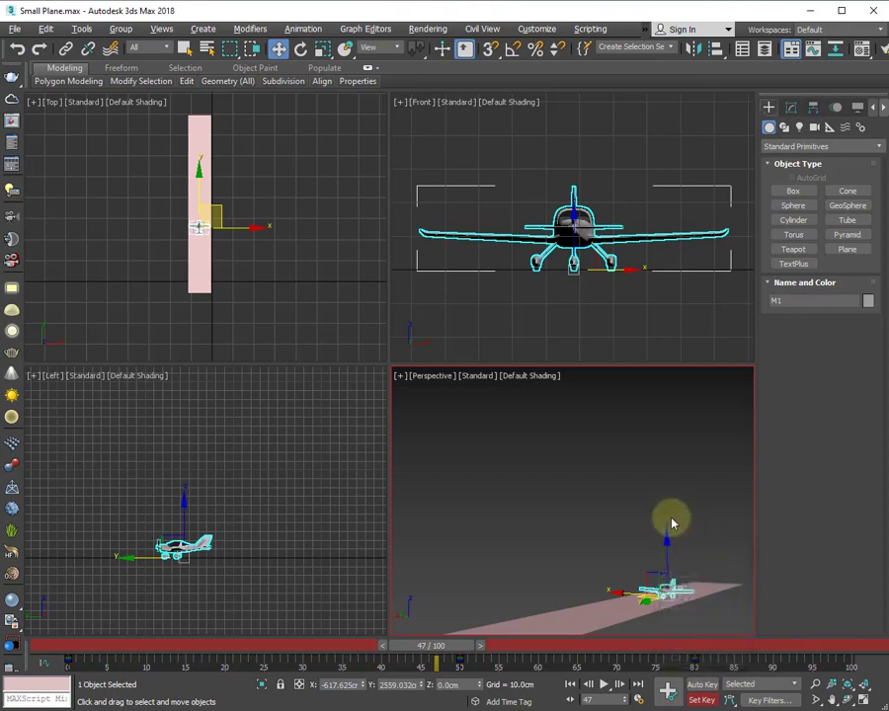
Deselect the airplane and preview its animation from frame 0 in the maximized Left viewport
{"action": "left_click", "coordinate": [669, 562]}
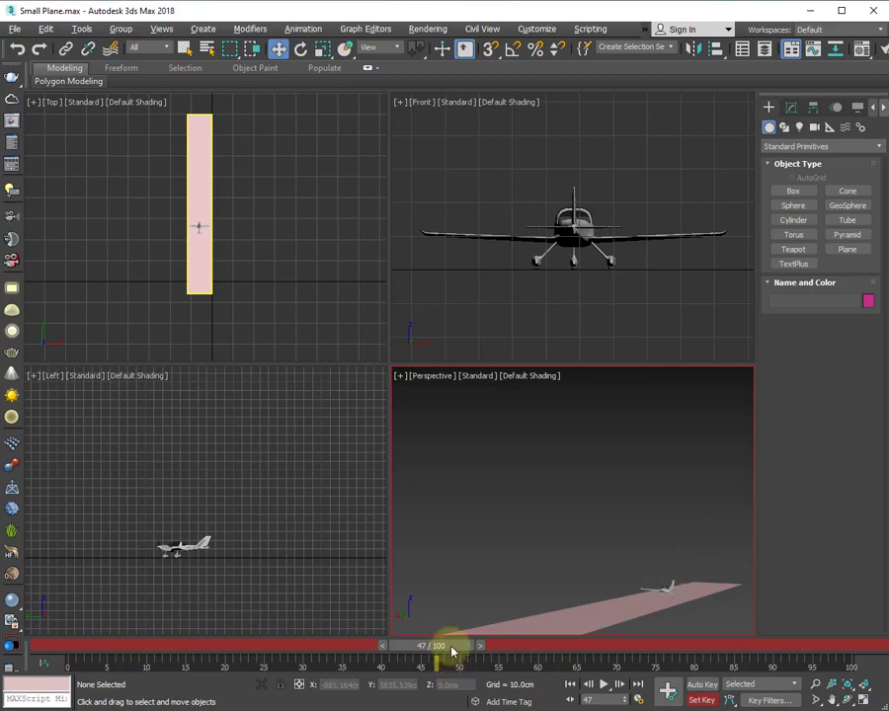
{"action": "left_click_drag", "start_coordinate": [452, 649], "coordinate": [69, 652]}
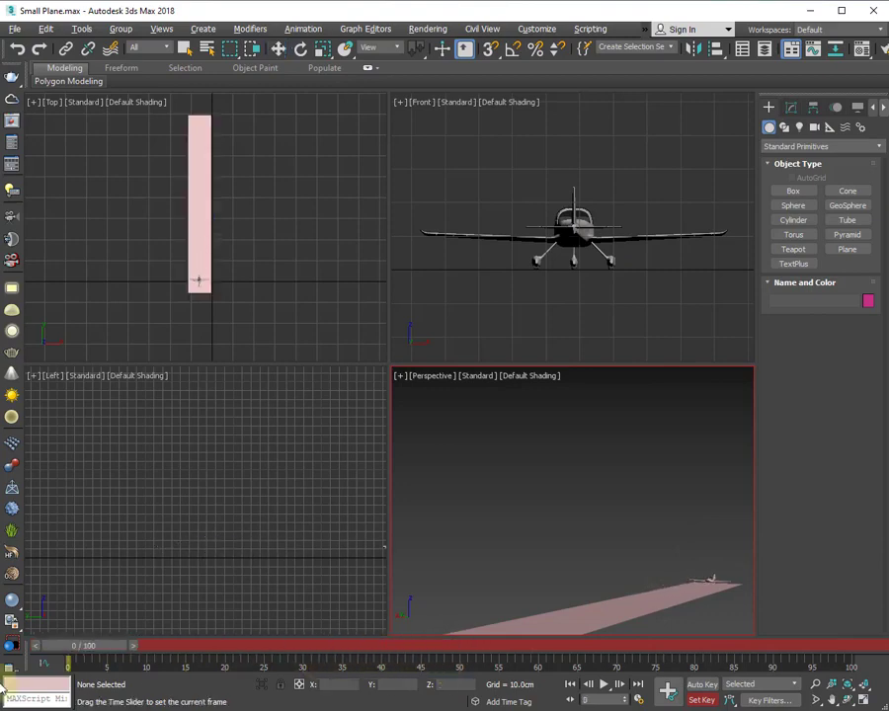
{"action": "left_click", "coordinate": [350, 562]}
{"action": "key", "text": "alt+w"}
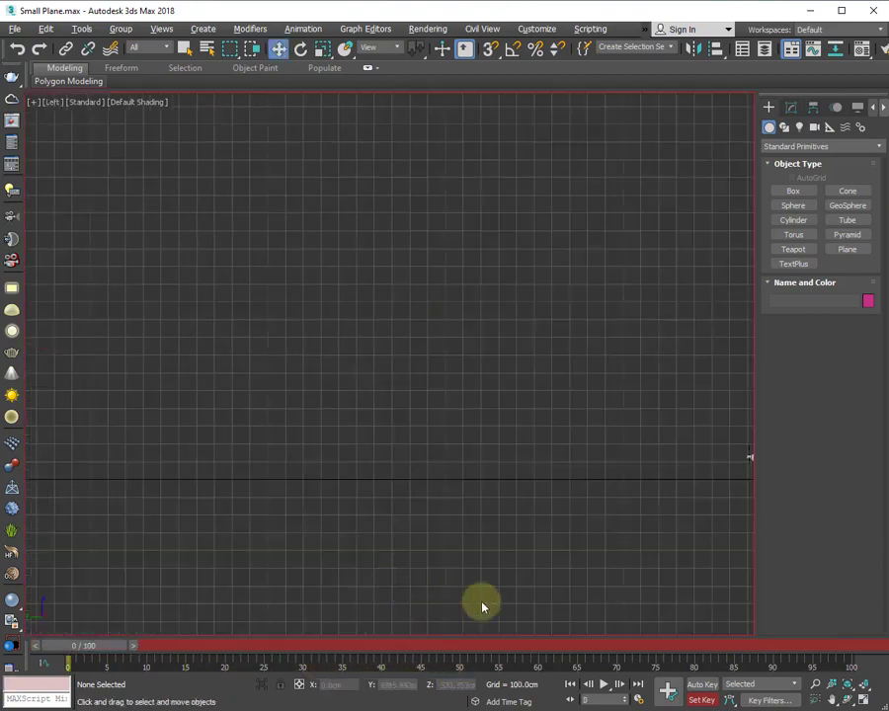
{"action": "mouse_move", "coordinate": [482, 604]}
{"action": "middle_mouse_down"}
{"action": "mouse_move", "coordinate": [582, 578]}
{"action": "mouse_move", "coordinate": [490, 583]}
{"action": "middle_mouse_up"}
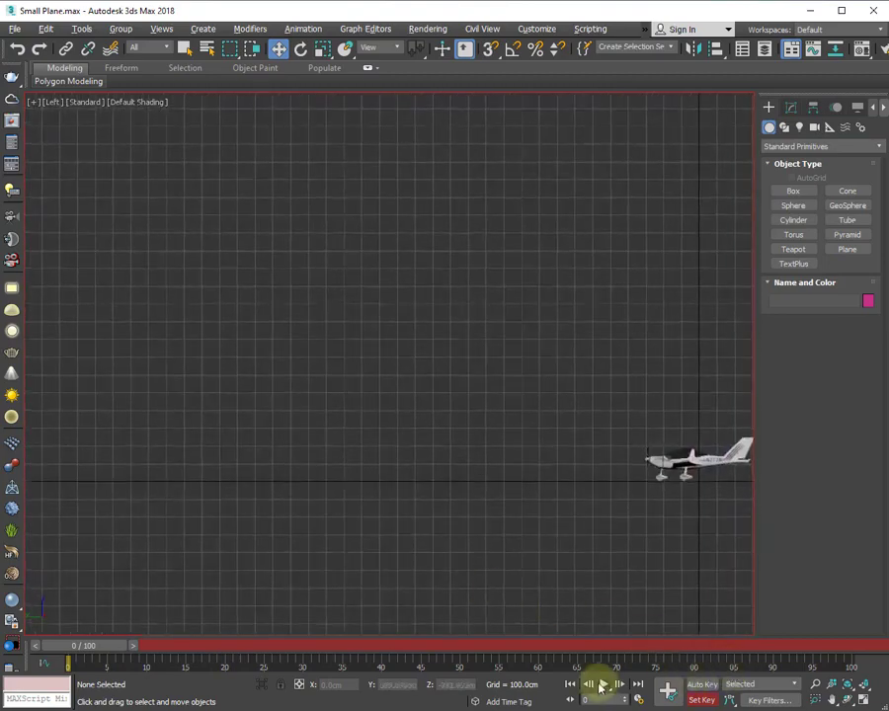
{"action": "left_click", "coordinate": [605, 685]}
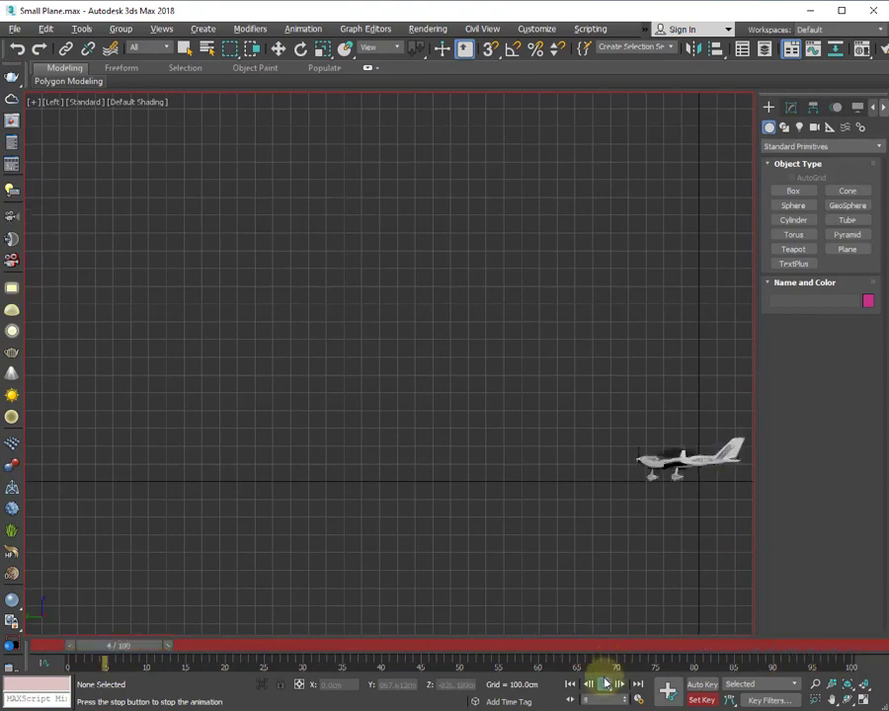
{"action": "left_click", "coordinate": [604, 684]}
At frame 50, rotate the airplane nose-up to about -8.7 degrees on X and set a key
{"action": "left_click_drag", "start_coordinate": [169, 647], "coordinate": [468, 664]}
{"action": "left_click", "coordinate": [188, 453]}
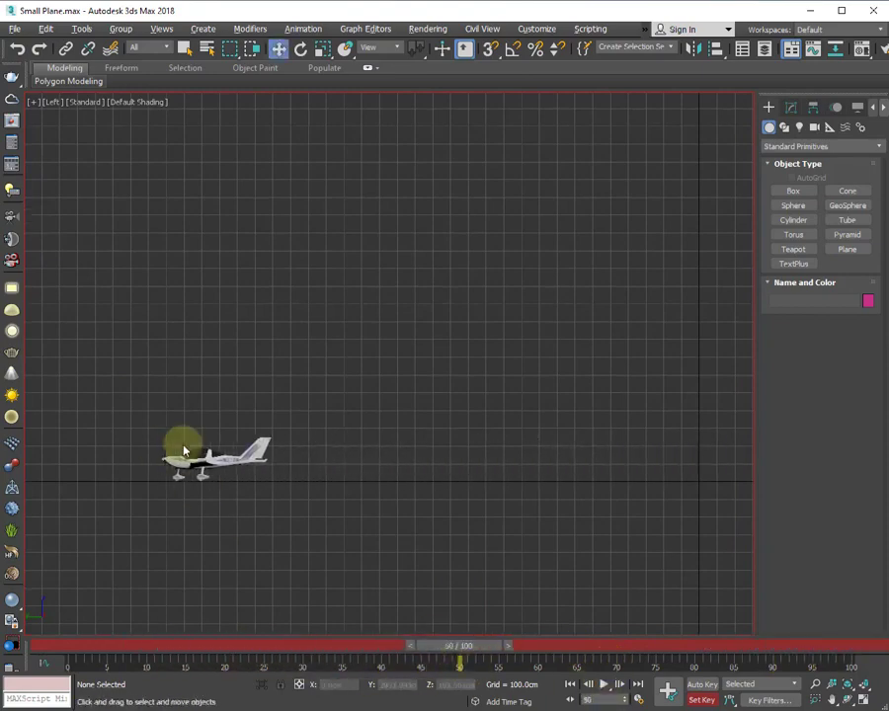
{"action": "left_click_drag", "start_coordinate": [240, 477], "coordinate": [412, 468]}
{"action": "scroll", "coordinate": [377, 452], "scroll_direction": "up", "scroll_amount": 5}
{"action": "key", "text": "e"}
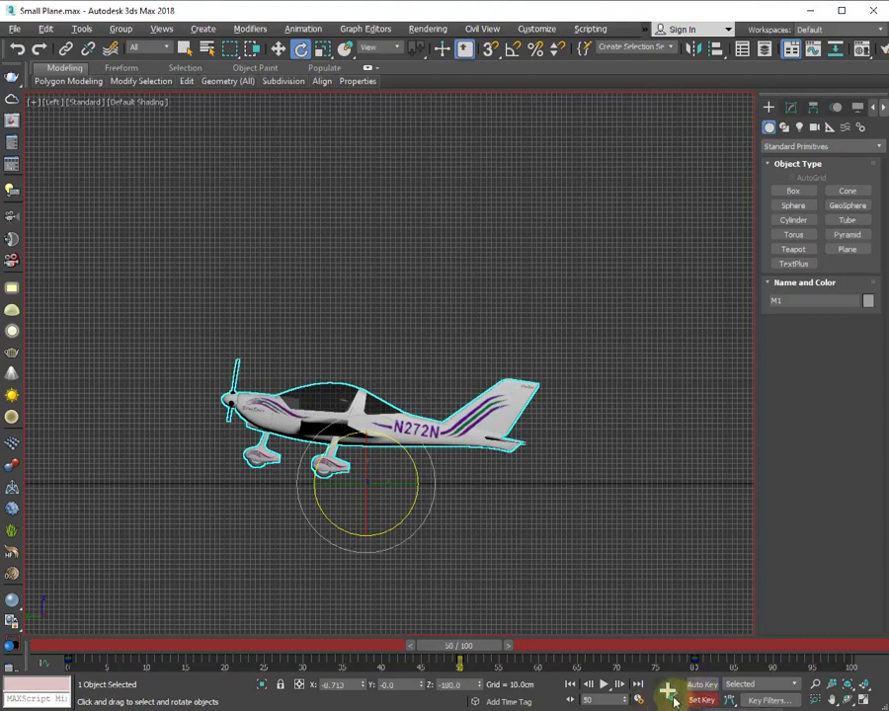
{"action": "left_click", "coordinate": [674, 697]}
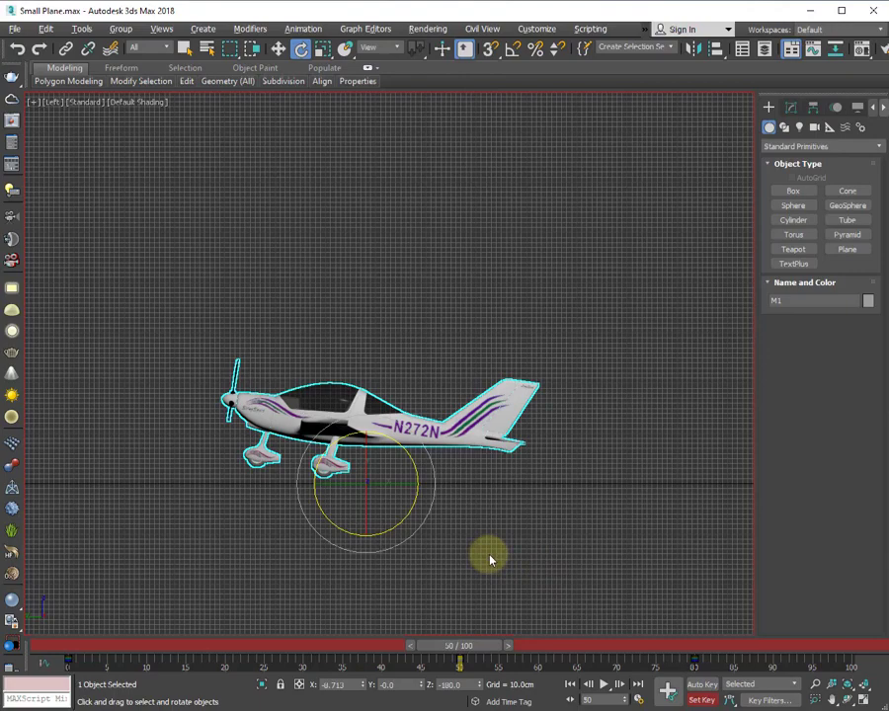
At frame 47, reset the airplane's X rotation to 0 and set a key
{"action": "left_click_drag", "start_coordinate": [466, 645], "coordinate": [455, 652]}
{"action": "key", "text": "e"}
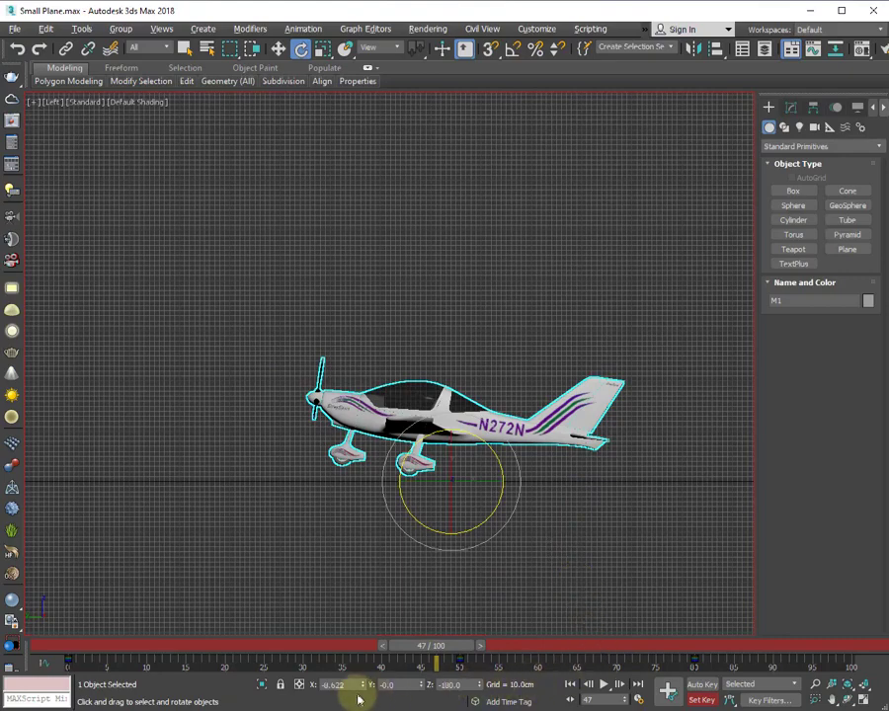
{"action": "right_click", "coordinate": [365, 688]}
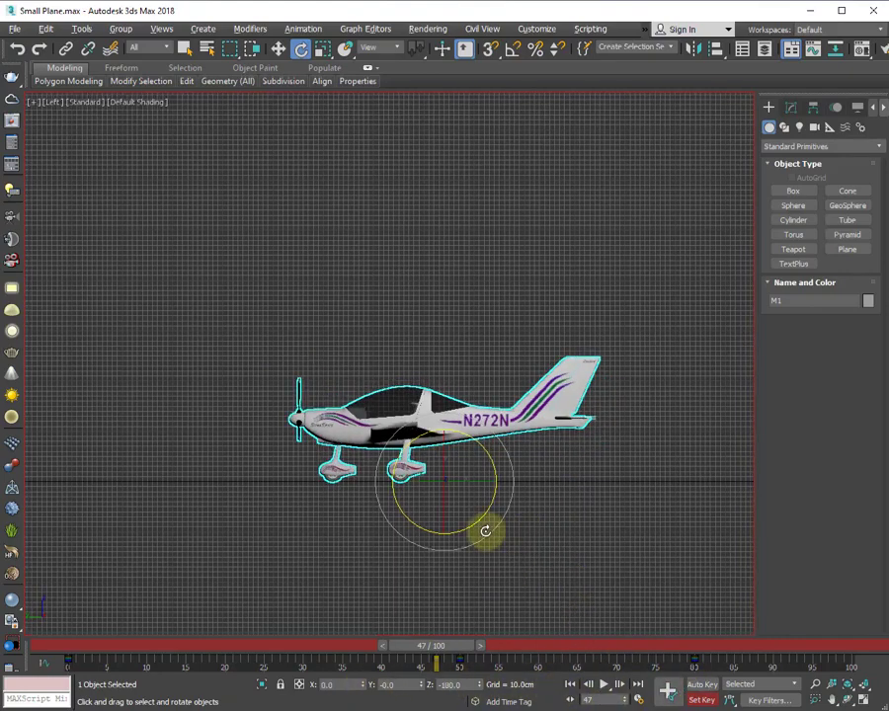
{"action": "left_click", "coordinate": [513, 569]}
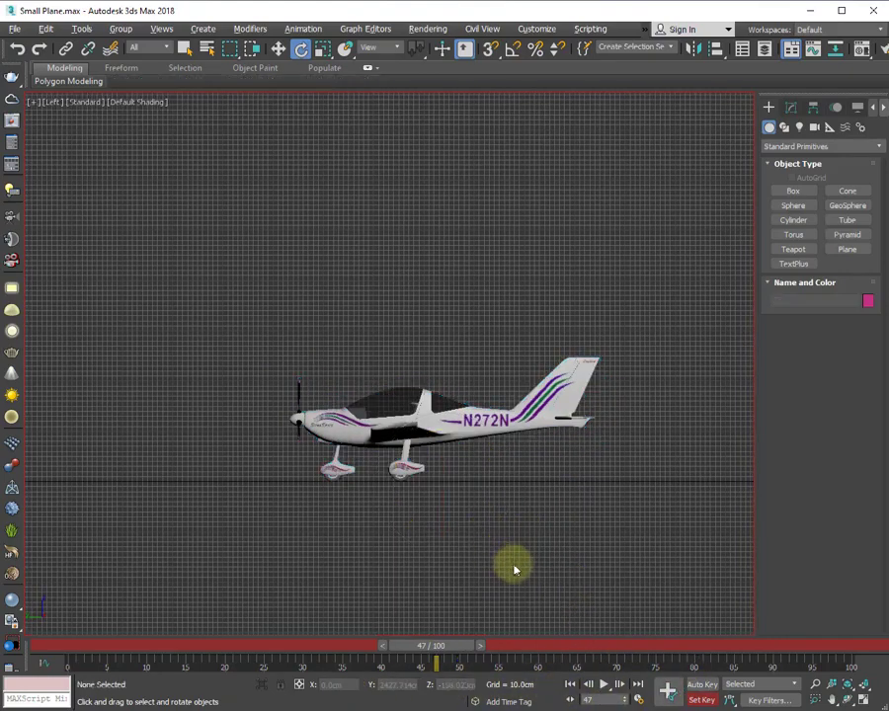
Preview the airplane's takeoff rotation in the maximized Perspective viewport
{"action": "key", "text": "alt+w"}
{"action": "left_click", "coordinate": [563, 515]}
{"action": "key", "text": "alt+w"}
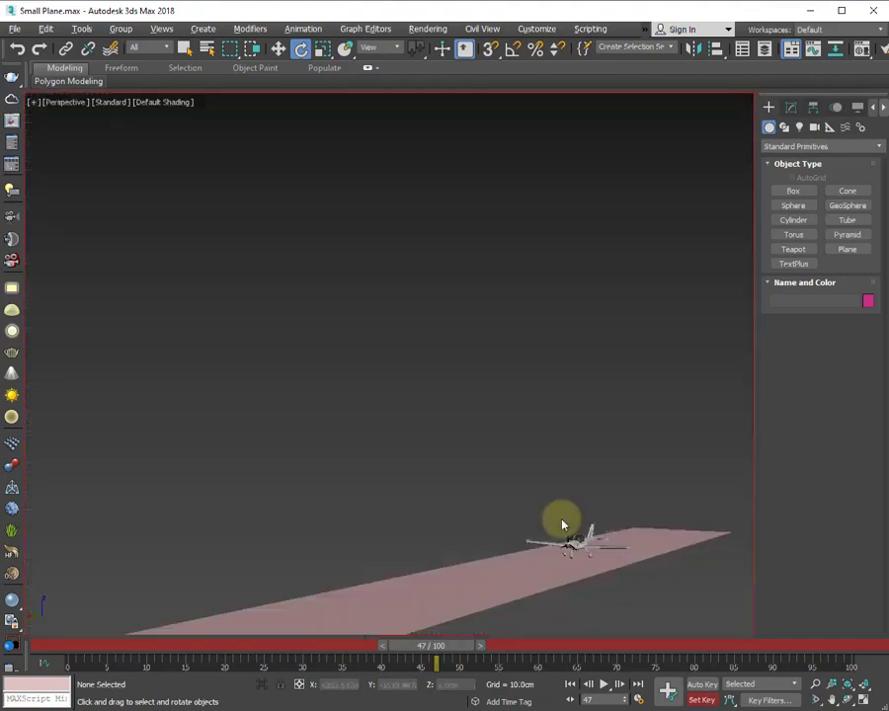
{"action": "middle_click_drag", "start_coordinate": [576, 545], "coordinate": [534, 541], "text": "alt"}
{"action": "key", "text": "alt+w"}
{"action": "key", "text": "alt+w"}
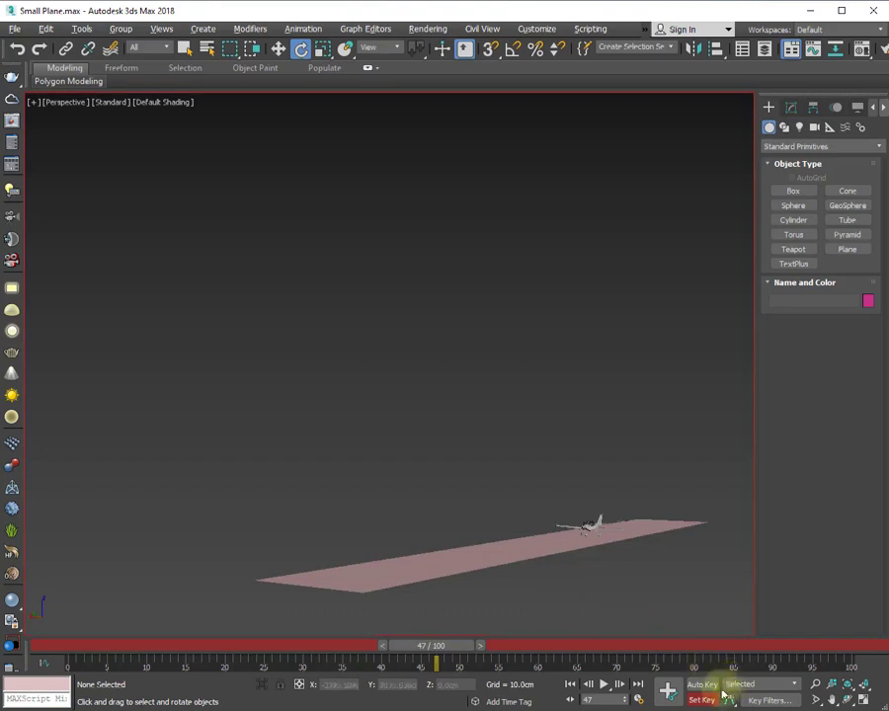
{"action": "left_click", "coordinate": [604, 683]}
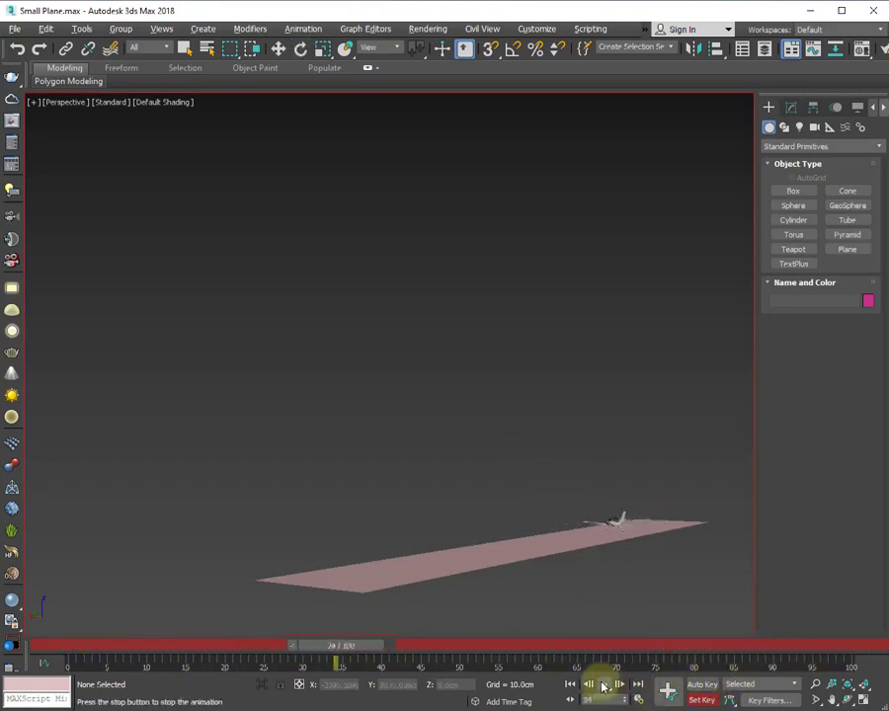
{"action": "left_click", "coordinate": [603, 684]}
At frame 80, try lowering the airplane in the Left viewport and rotating it nose-up to about -15.7 degrees on X
{"action": "key", "text": "alt+w"}
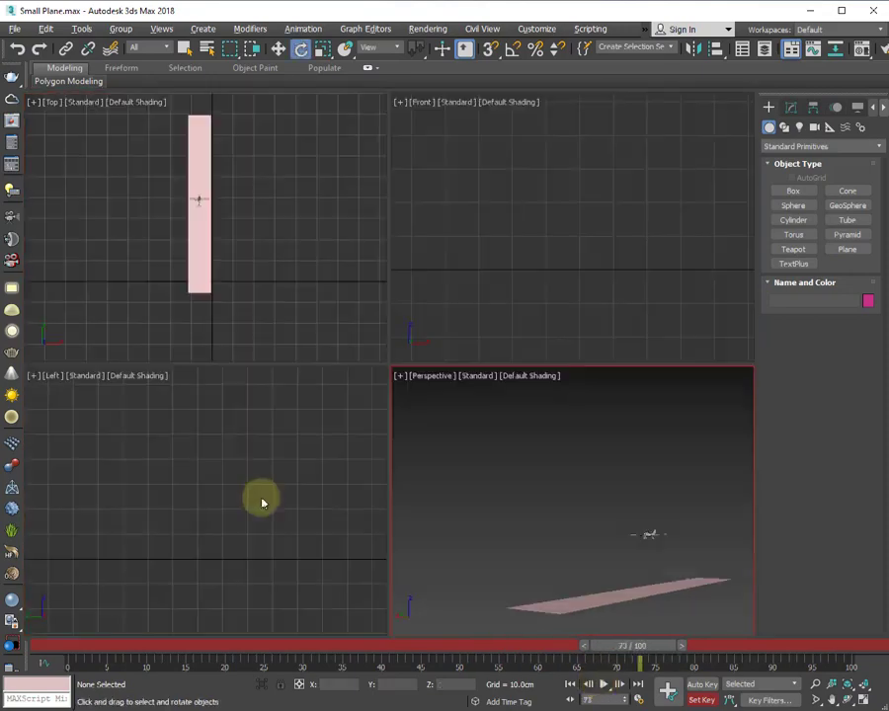
{"action": "left_click", "coordinate": [262, 503]}
{"action": "key", "text": "alt+w"}
{"action": "key", "text": "z"}
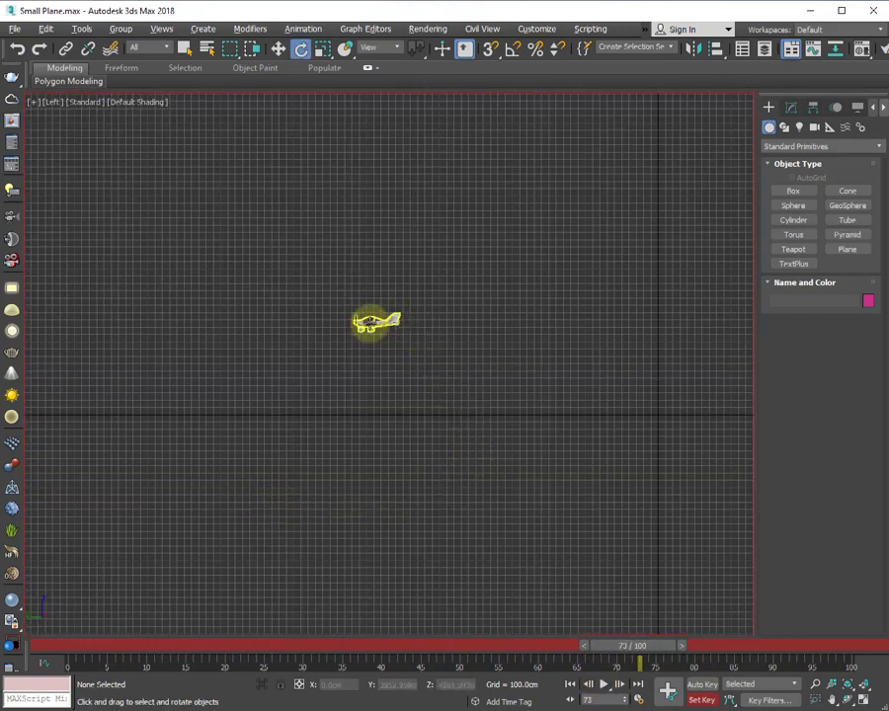
{"action": "left_click", "coordinate": [370, 324]}
{"action": "left_click_drag", "start_coordinate": [632, 646], "coordinate": [681, 646]}
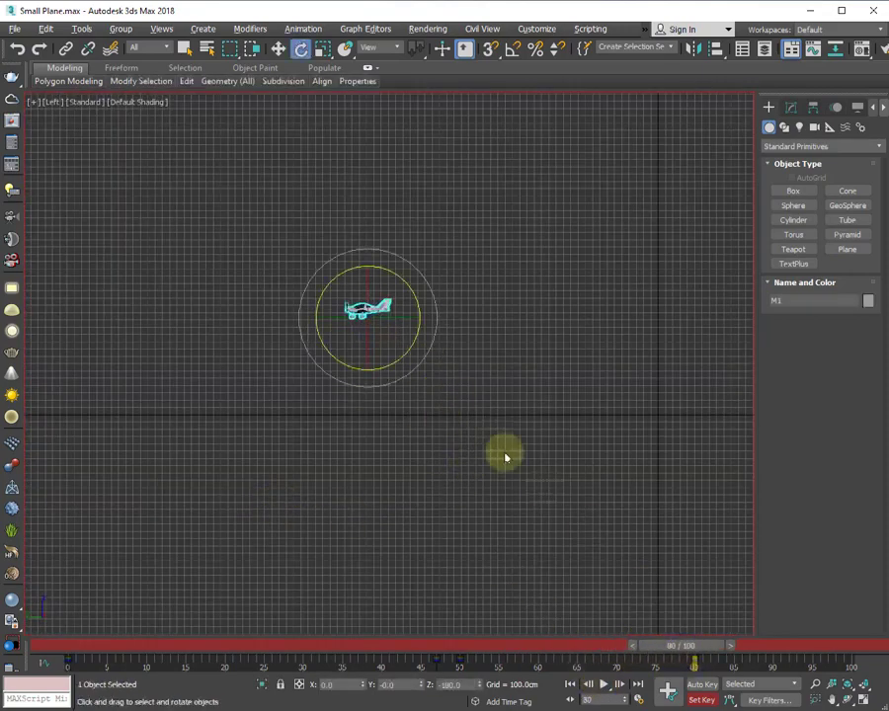
{"action": "scroll", "coordinate": [505, 458], "scroll_direction": "down", "scroll_amount": 3}
{"action": "scroll", "coordinate": [413, 451], "scroll_direction": "up", "scroll_amount": 4}
{"action": "key", "text": "w"}
{"action": "key", "text": "e"}
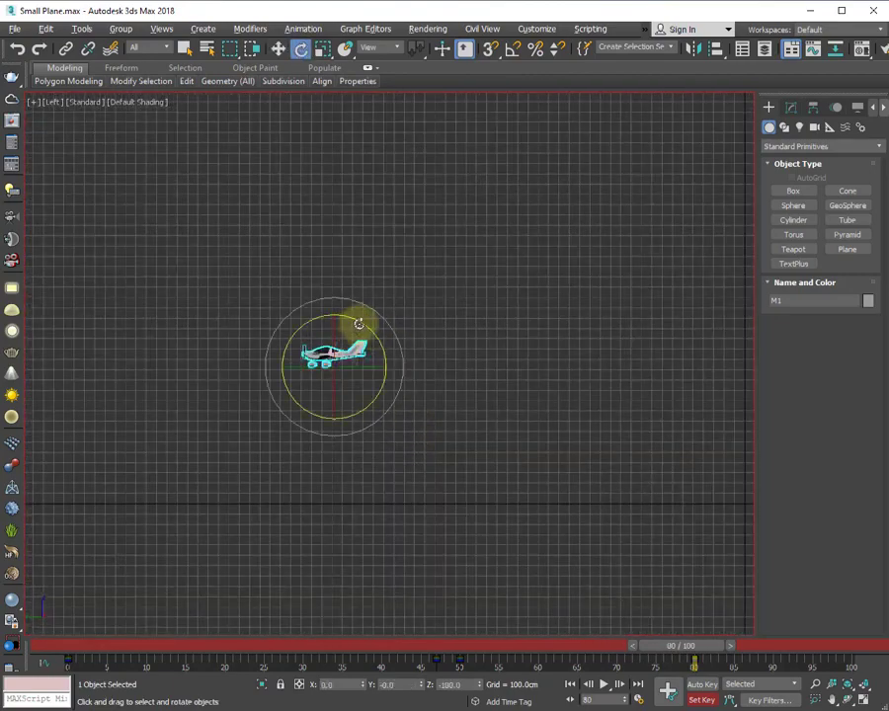
{"action": "left_click_drag", "start_coordinate": [359, 324], "coordinate": [359, 407]}
{"action": "key", "text": "w"}
{"action": "key", "text": "e"}
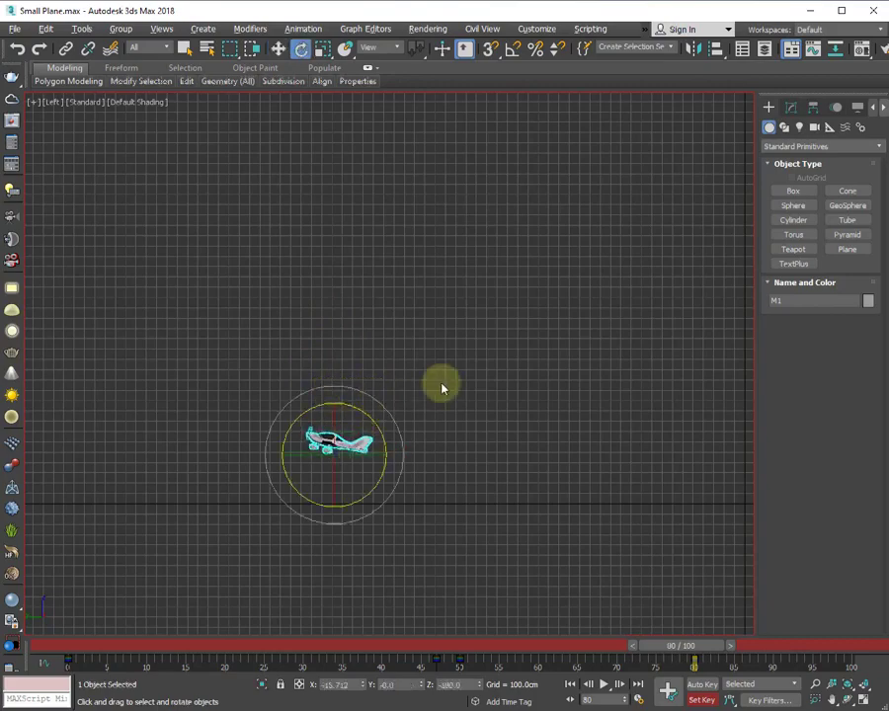
Deselect the airplane and play the animation from frame 0 in the maximized Perspective viewport
{"action": "left_click", "coordinate": [441, 387]}
{"action": "key", "text": "alt+w"}
{"action": "left_click", "coordinate": [532, 486]}
{"action": "key", "text": "alt+w"}
{"action": "scroll", "coordinate": [458, 546], "scroll_direction": "up", "scroll_amount": 5}
{"action": "middle_click_drag", "start_coordinate": [551, 529], "coordinate": [521, 521]}
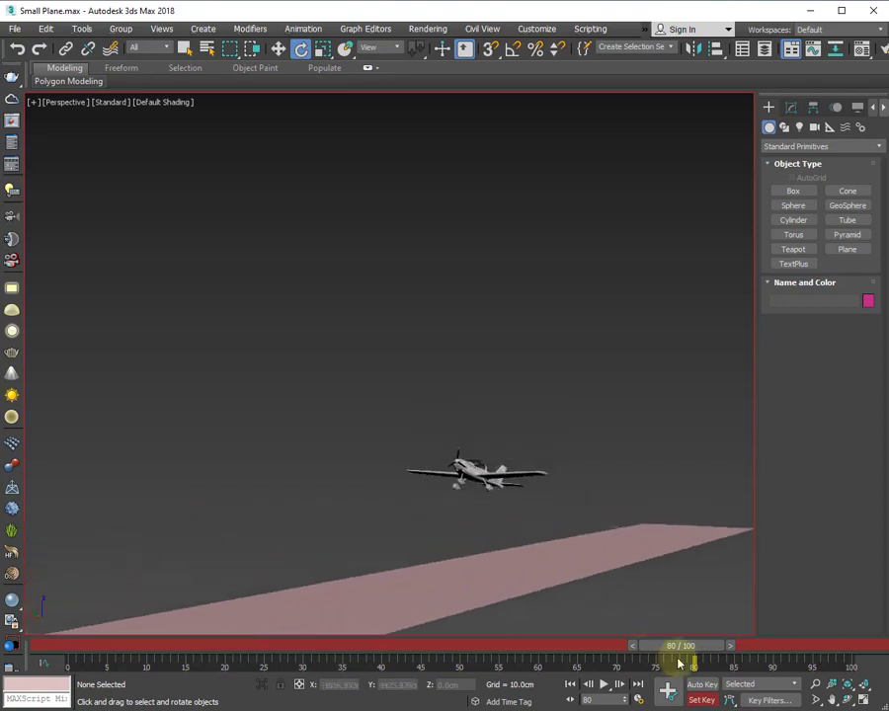
{"action": "left_click", "coordinate": [570, 684]}
{"action": "left_click", "coordinate": [604, 684]}
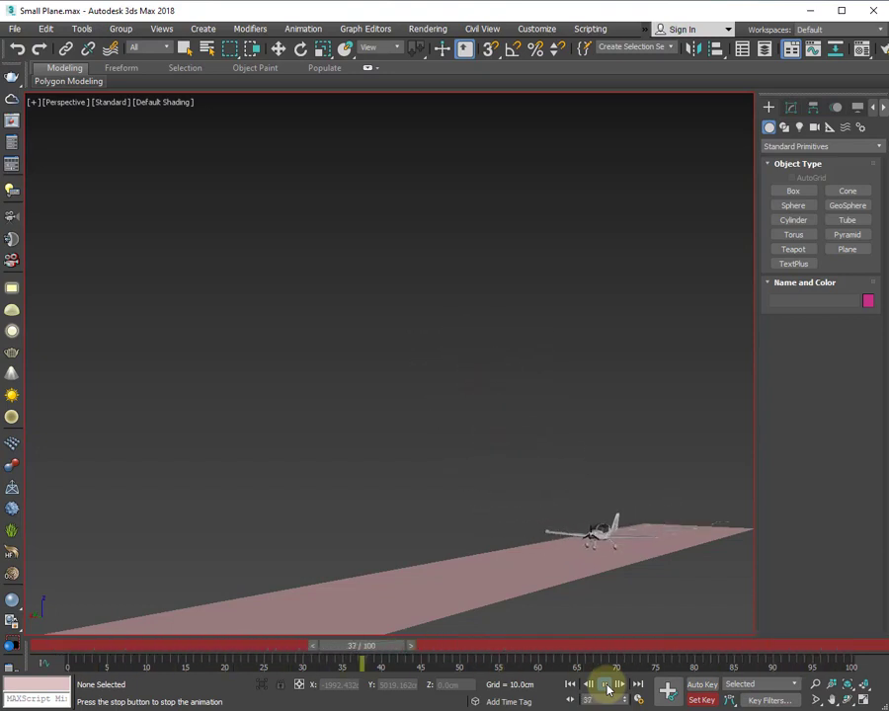
{"action": "left_click", "coordinate": [605, 684]}
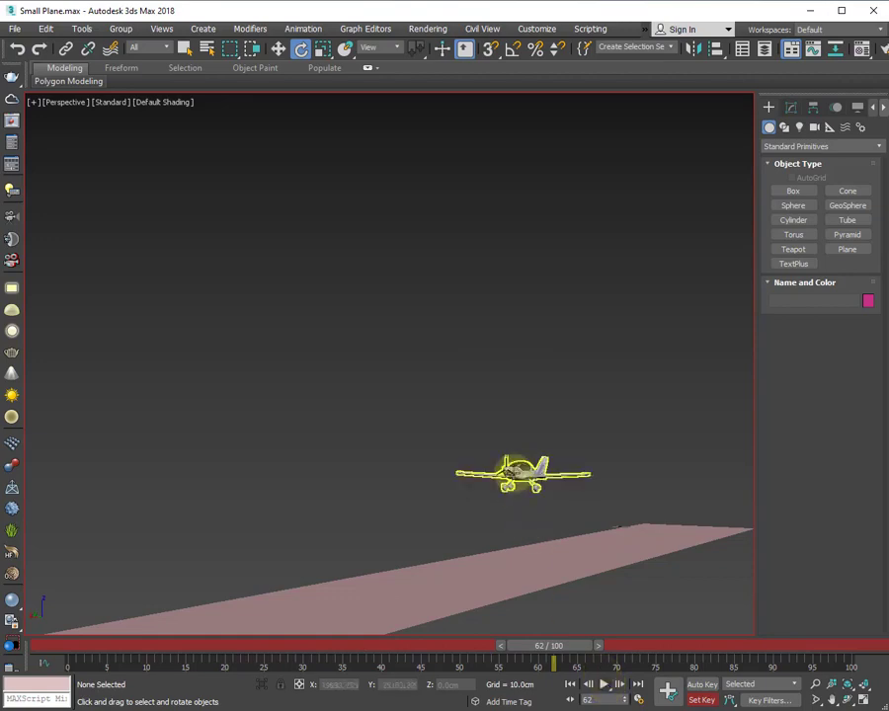
At frame 81, rotate the airplane nose-up to about -16.8 degrees on X, lower it toward the runway and set a key
{"action": "left_click", "coordinate": [512, 472]}
{"action": "key", "text": "alt+w"}
{"action": "middle_click", "coordinate": [321, 522]}
{"action": "key", "text": "alt+w"}
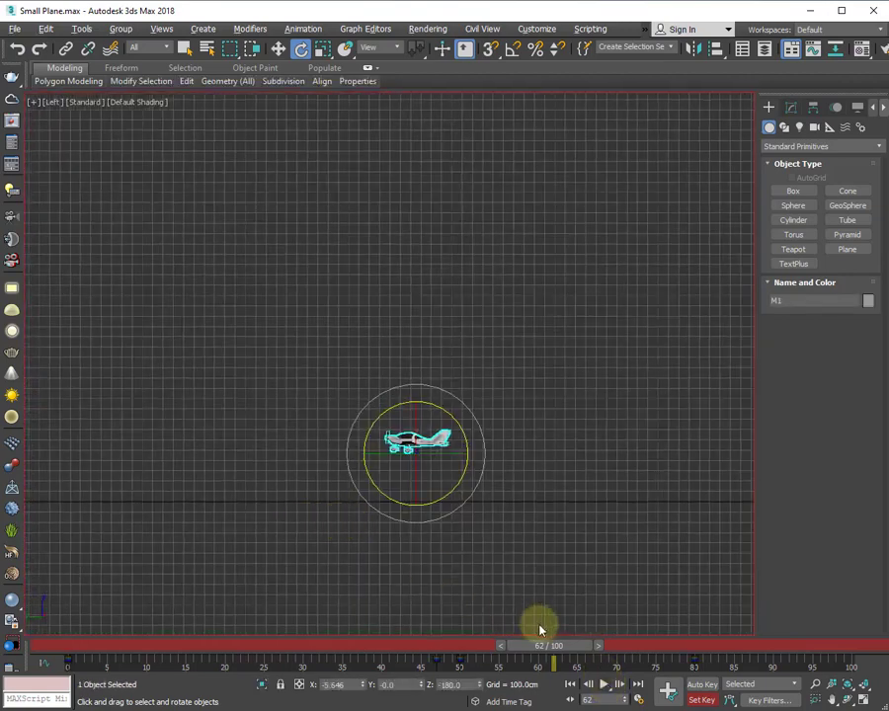
{"action": "left_click_drag", "start_coordinate": [549, 645], "coordinate": [701, 645]}
{"action": "left_click_drag", "start_coordinate": [391, 336], "coordinate": [407, 358]}
{"action": "key", "text": "w"}
{"action": "left_click_drag", "start_coordinate": [352, 310], "coordinate": [373, 423]}
{"action": "key", "text": "e"}
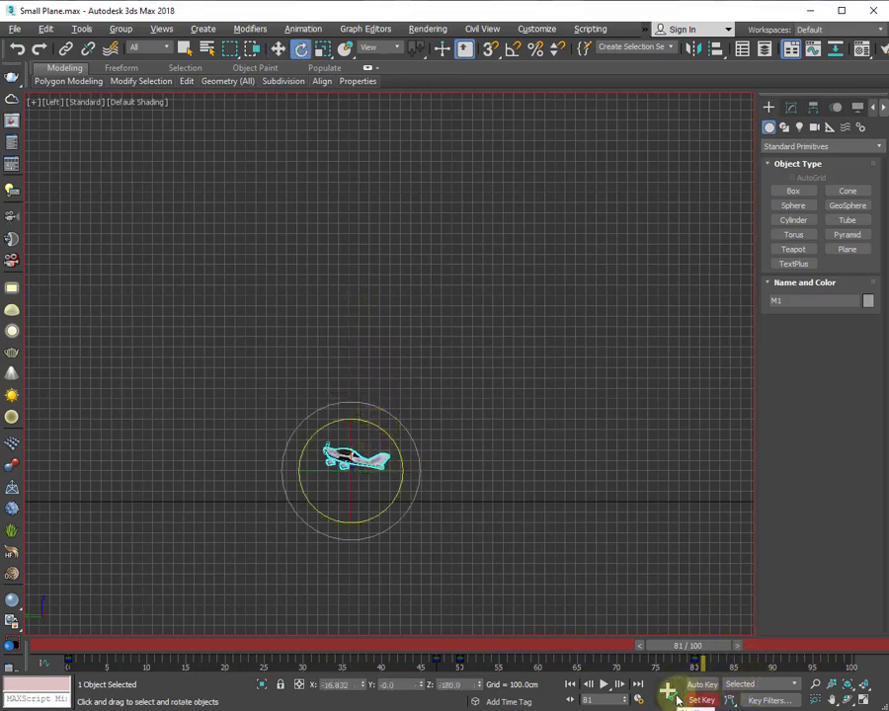
Play the revised takeoff from frame 0 in the Perspective viewport with the airplane deselected
{"action": "left_click", "coordinate": [514, 513]}
{"action": "key", "text": "alt+w"}
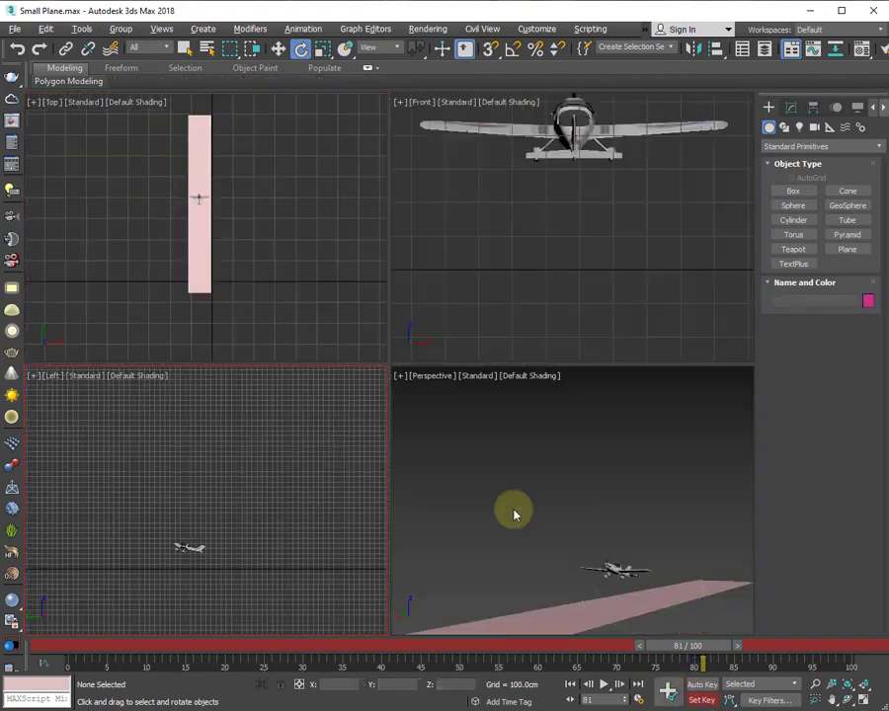
{"action": "left_click", "coordinate": [530, 511]}
{"action": "key", "text": "alt+w"}
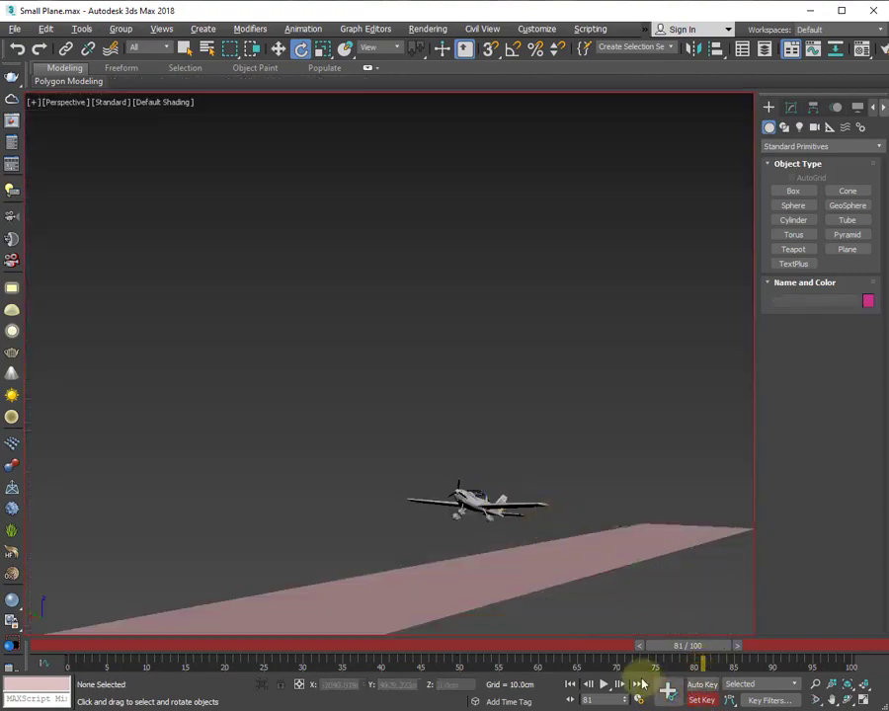
{"action": "left_click", "coordinate": [570, 684]}
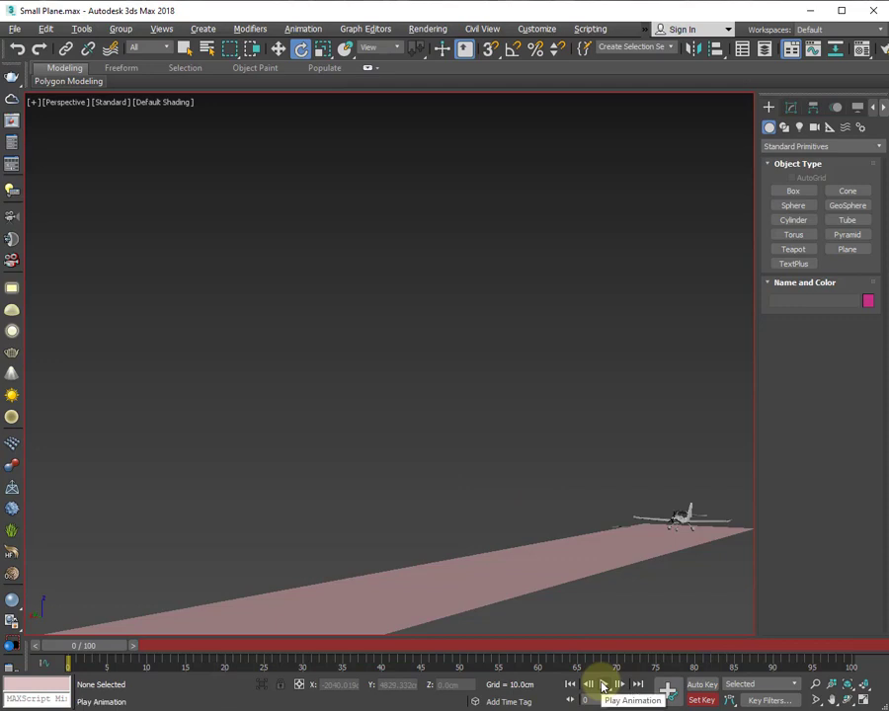
{"action": "left_click", "coordinate": [604, 686]}
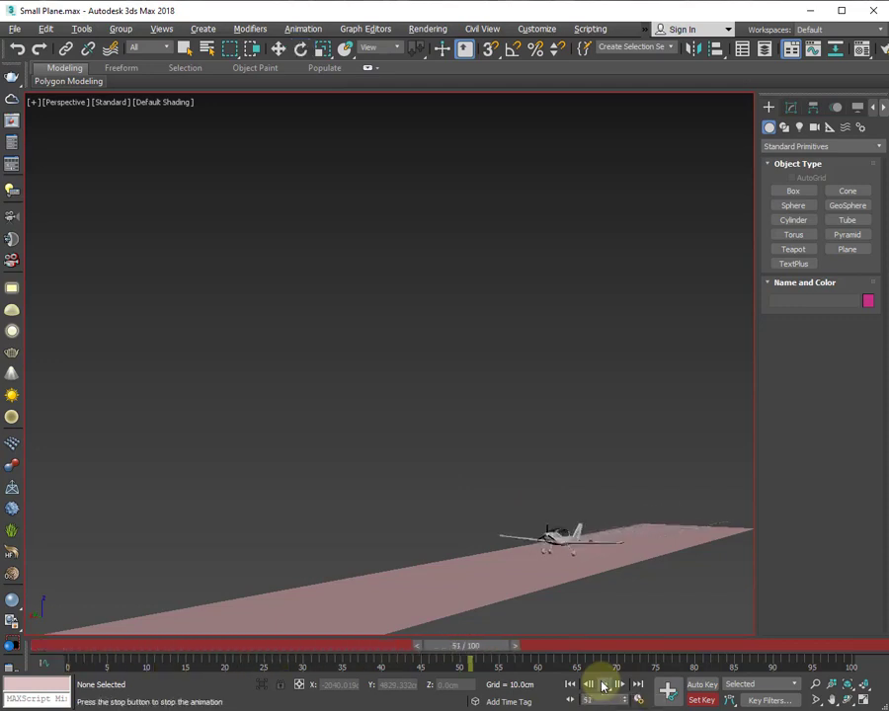
{"action": "key", "text": "e"}
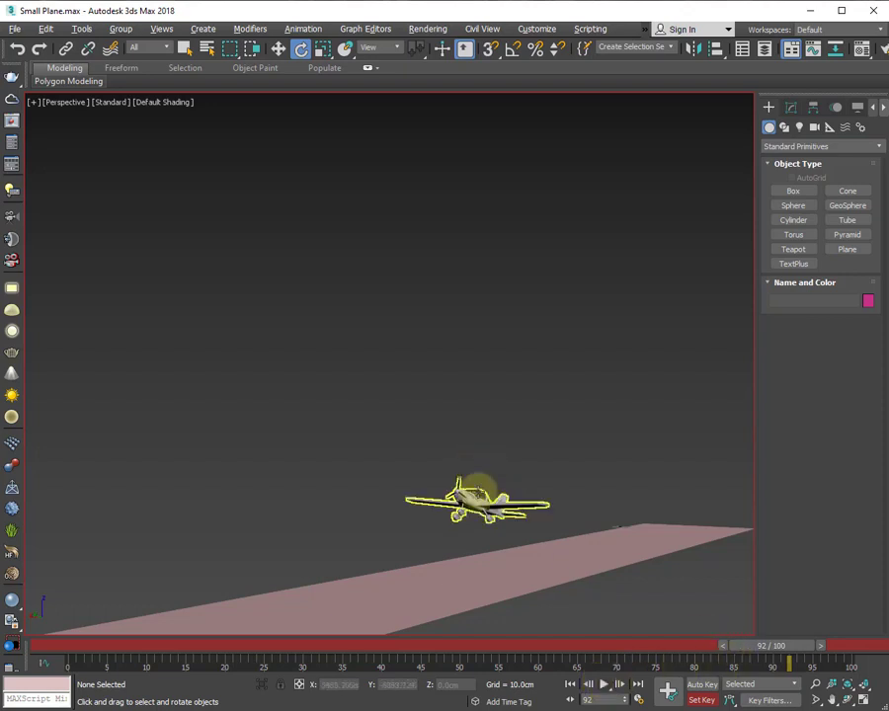
Delete the airplane's key at frame 80 and move its frame 81 key to frame 80
{"action": "left_click", "coordinate": [476, 488]}
{"action": "left_click_drag", "start_coordinate": [756, 649], "coordinate": [681, 664]}
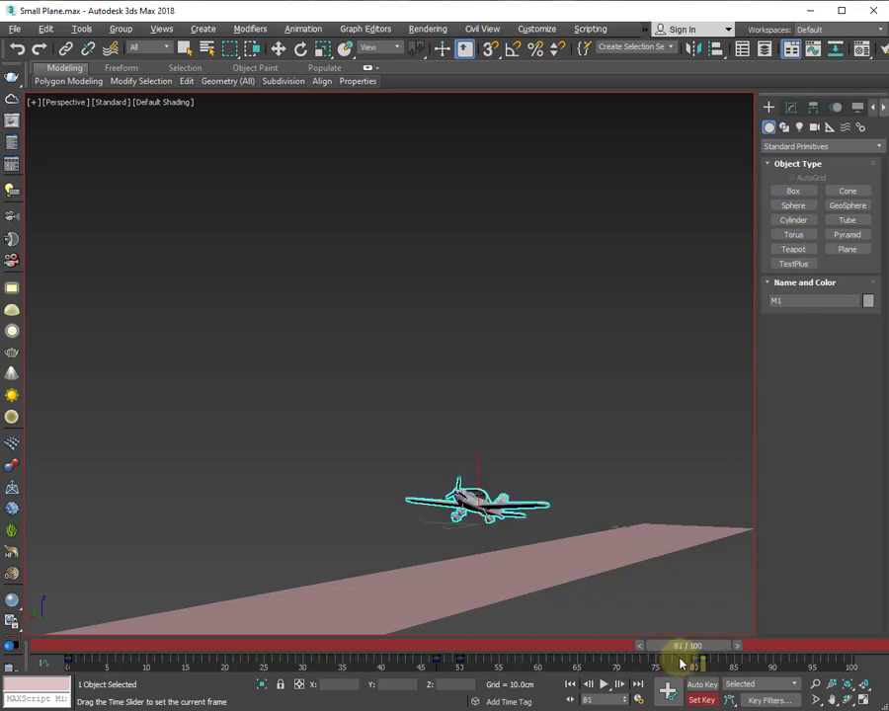
{"action": "key", "text": "e"}
{"action": "scroll", "coordinate": [615, 572], "scroll_direction": "up", "scroll_amount": 4}
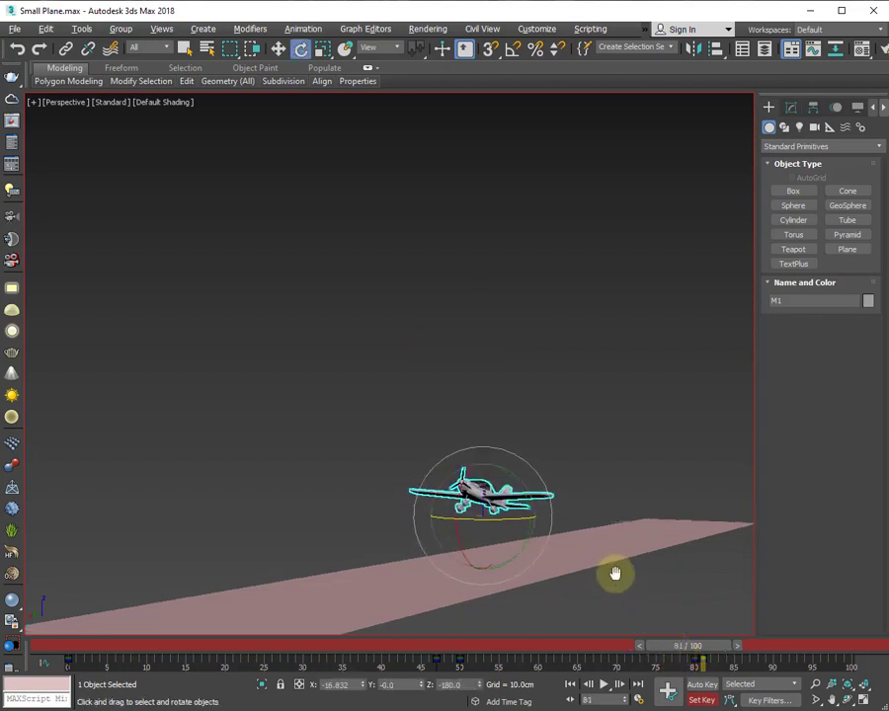
{"action": "middle_click_drag", "start_coordinate": [633, 580], "coordinate": [672, 600], "text": "alt"}
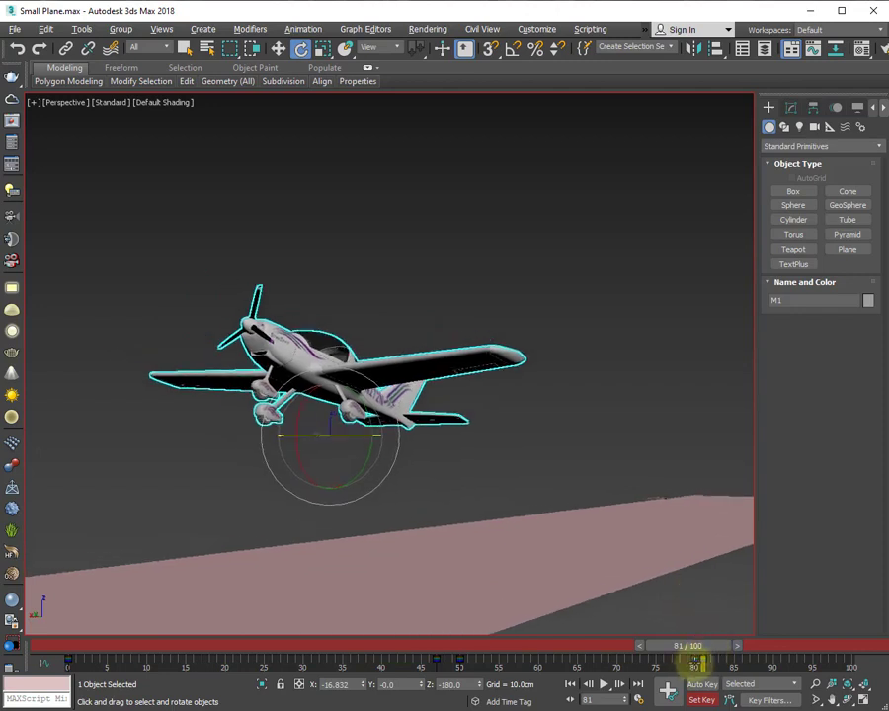
{"action": "right_click", "coordinate": [696, 659]}
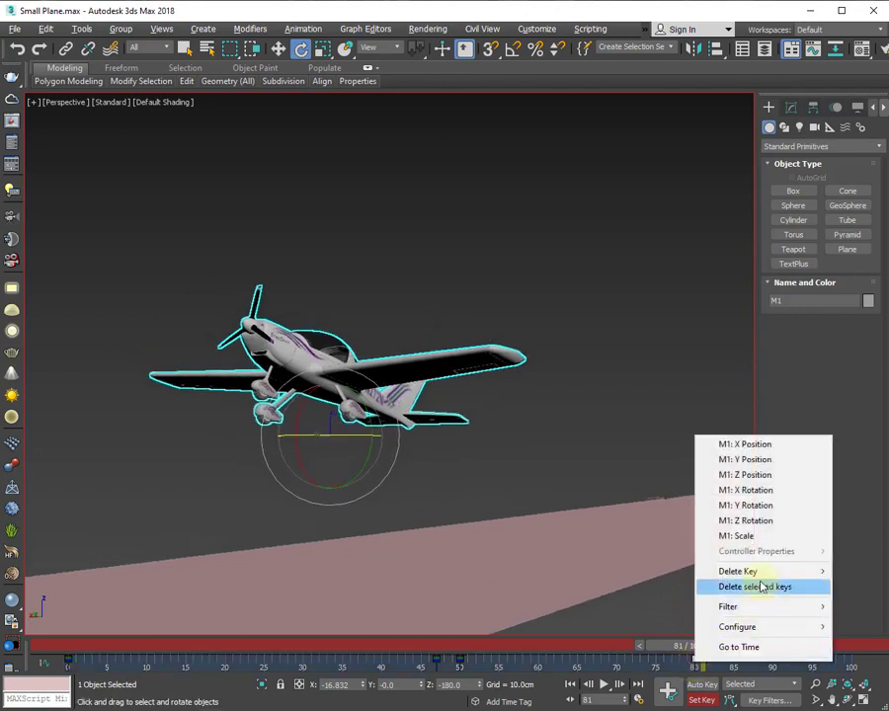
{"action": "left_click", "coordinate": [762, 588]}
{"action": "left_click", "coordinate": [703, 658]}
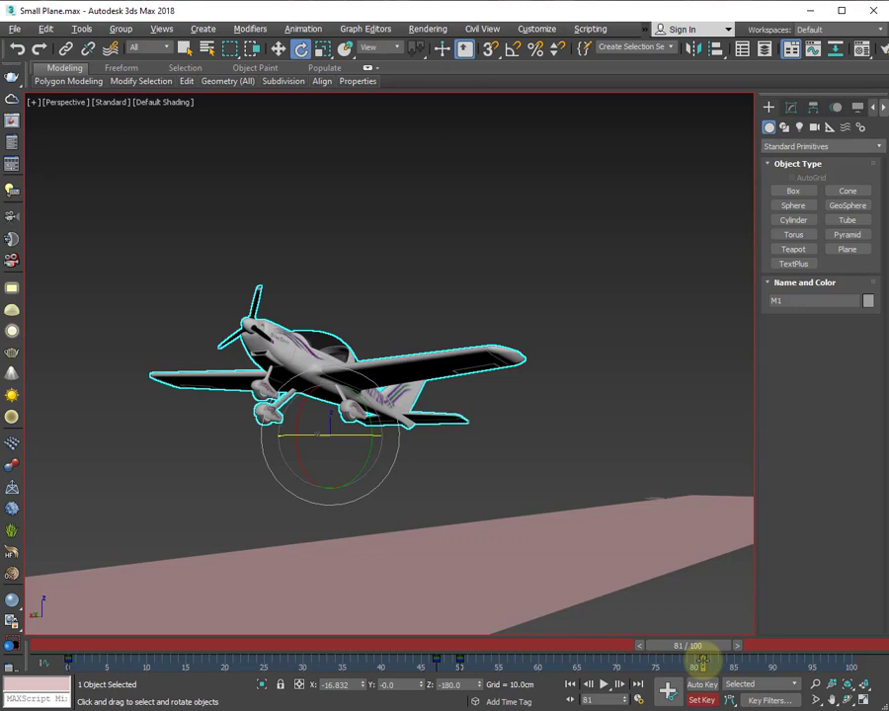
{"action": "left_click_drag", "start_coordinate": [696, 663], "coordinate": [699, 663]}
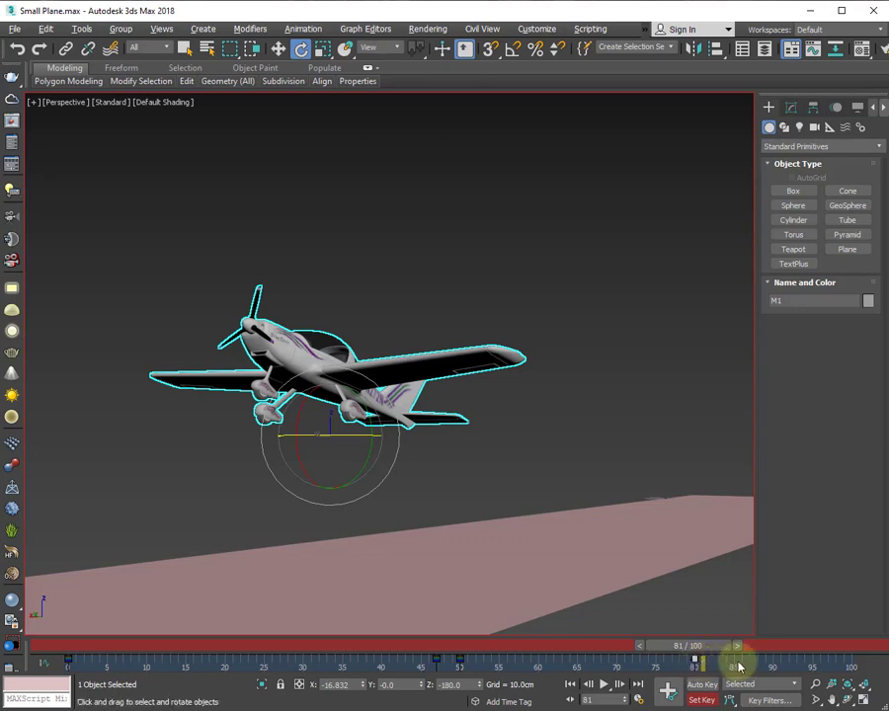
Turn off Set Key mode and play the takeoff from frame 0 in the Perspective viewport with the airplane deselected
{"action": "left_click", "coordinate": [592, 439]}
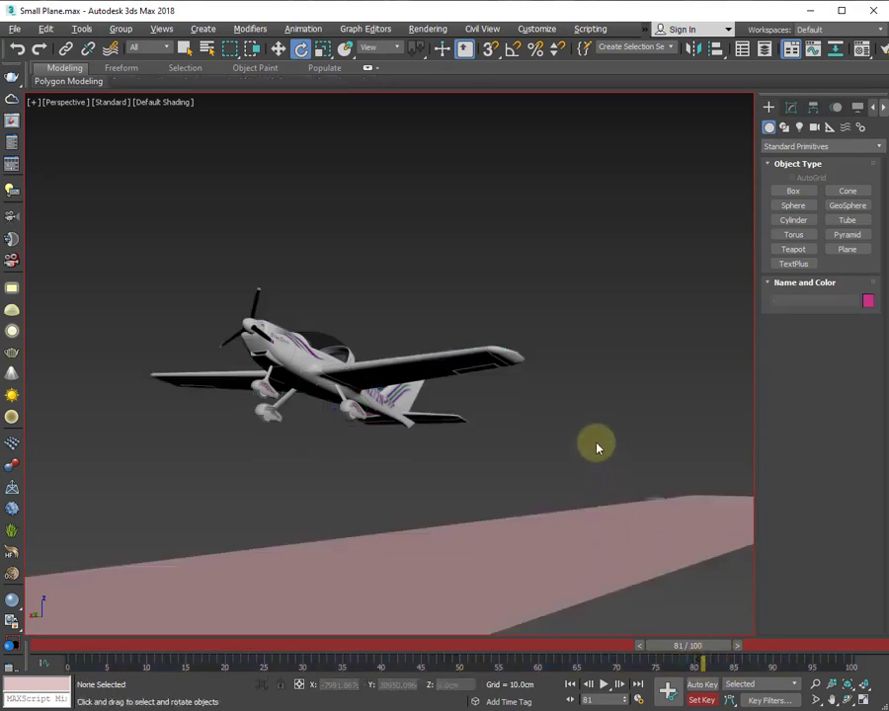
{"action": "key", "text": "alt+w"}
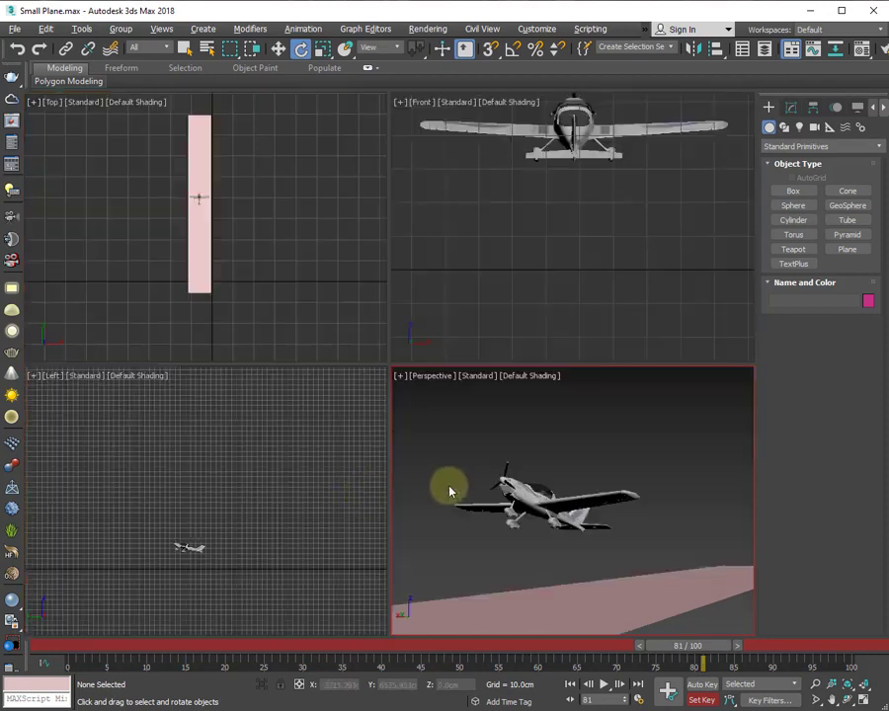
{"action": "key", "text": "alt+w"}
{"action": "middle_click_drag", "start_coordinate": [449, 491], "coordinate": [510, 538], "text": "alt"}
{"action": "scroll", "coordinate": [512, 534], "scroll_direction": "down", "scroll_amount": 3}
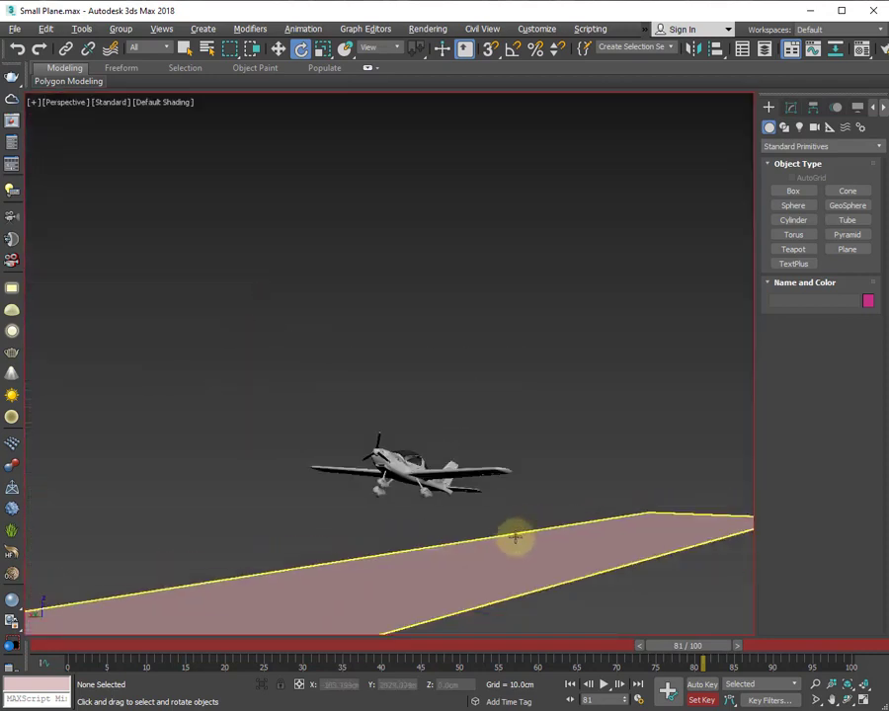
{"action": "left_click", "coordinate": [697, 700]}
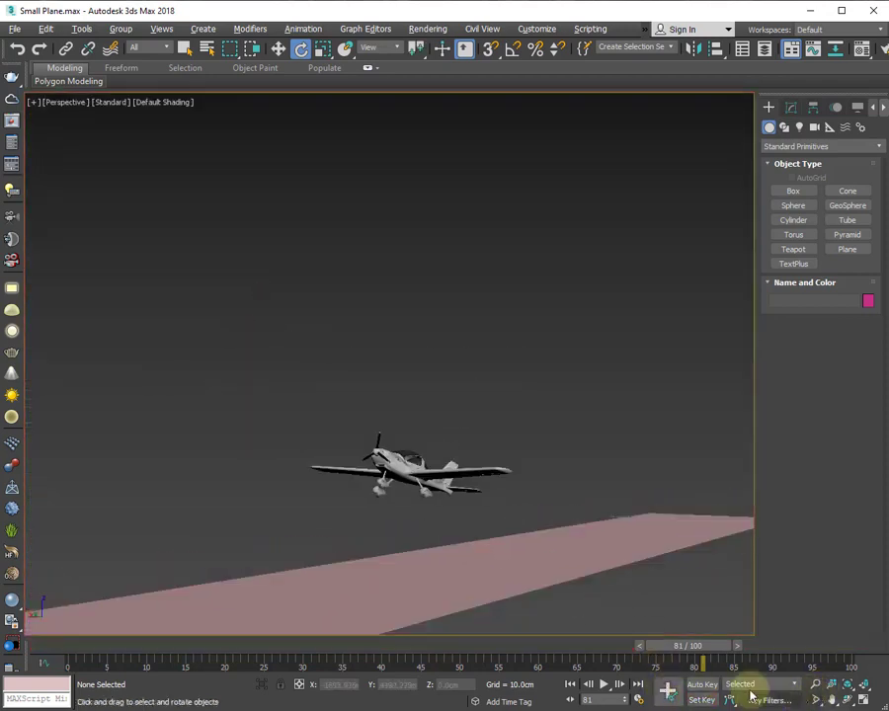
{"action": "left_click", "coordinate": [570, 685]}
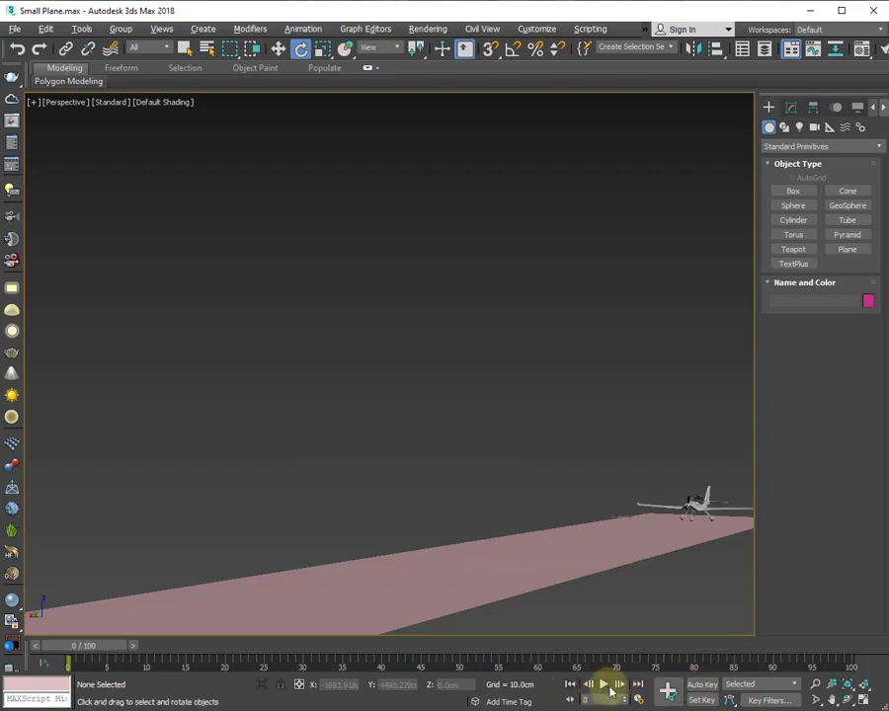
{"action": "left_click", "coordinate": [604, 684]}
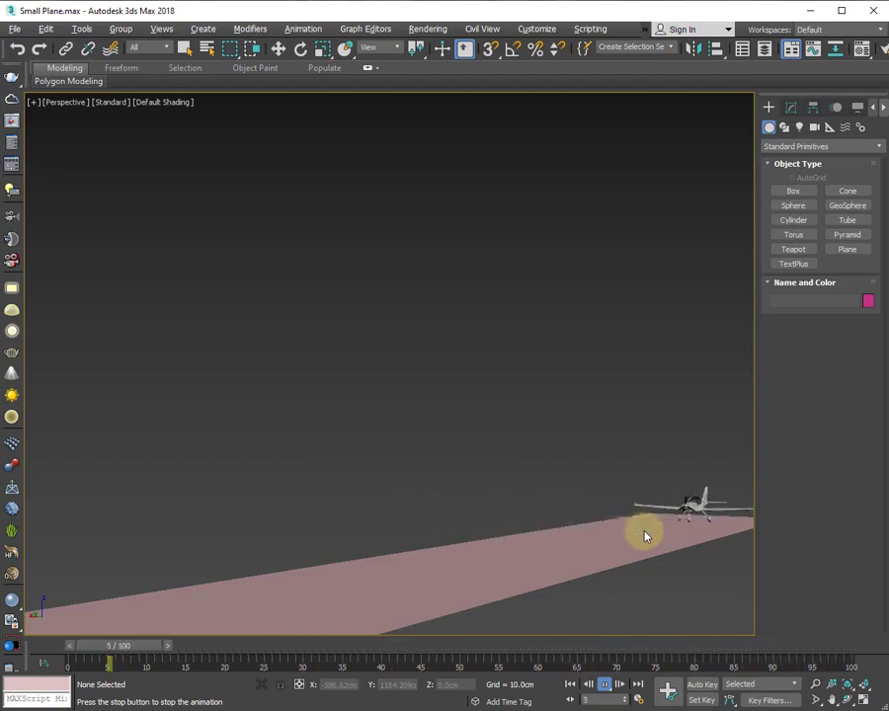
{"action": "left_click", "coordinate": [604, 683]}
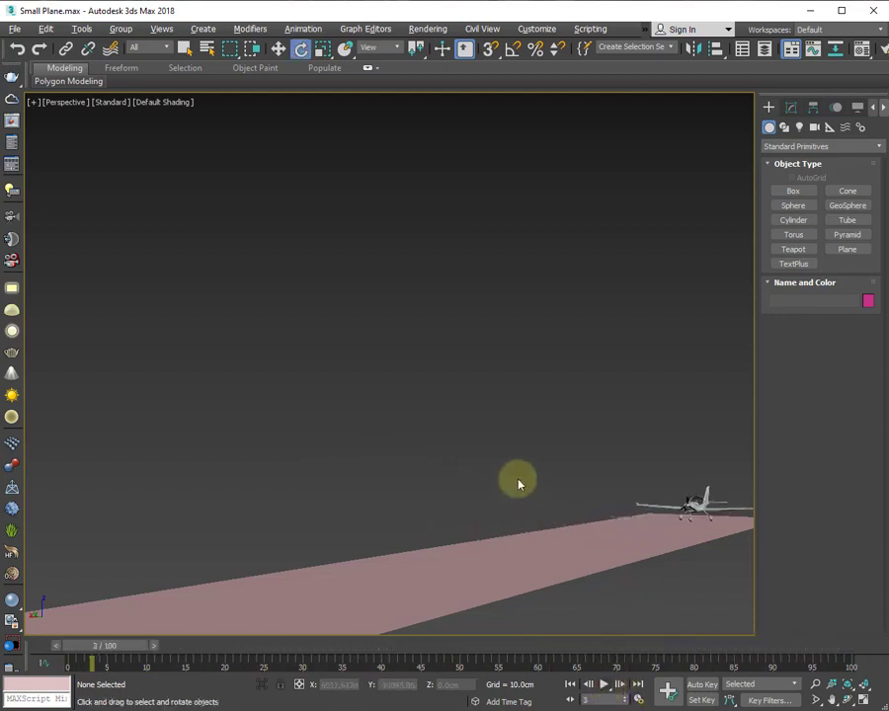
Select the airplane and its frame 47 key, then replay its motion from frame 0
{"action": "scroll", "coordinate": [518, 481], "scroll_direction": "up", "scroll_amount": 2}
{"action": "scroll", "coordinate": [519, 481], "scroll_direction": "down", "scroll_amount": 2}
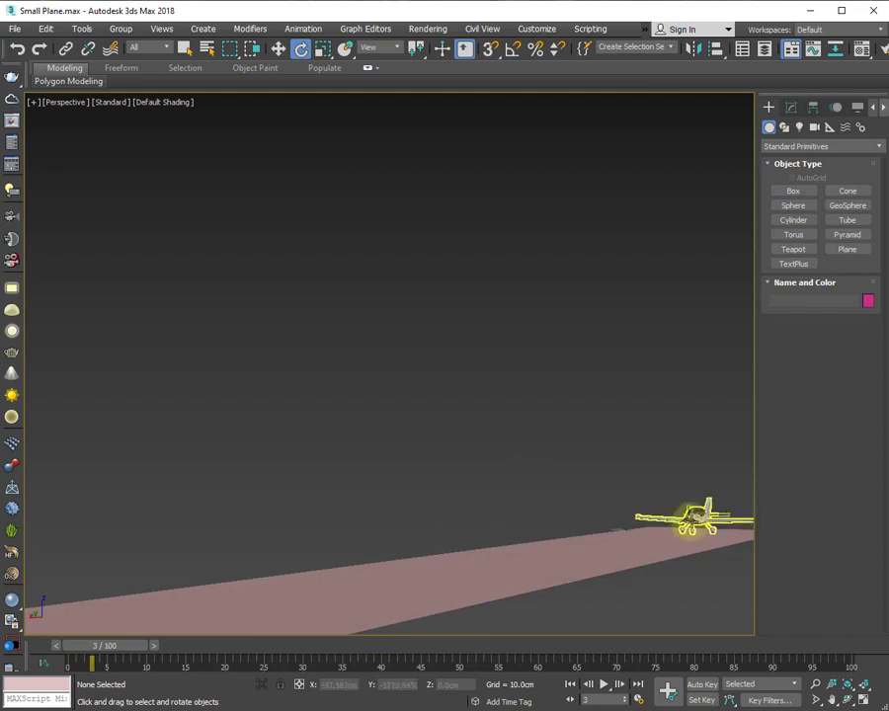
{"action": "left_click", "coordinate": [696, 521]}
{"action": "key", "text": "q"}
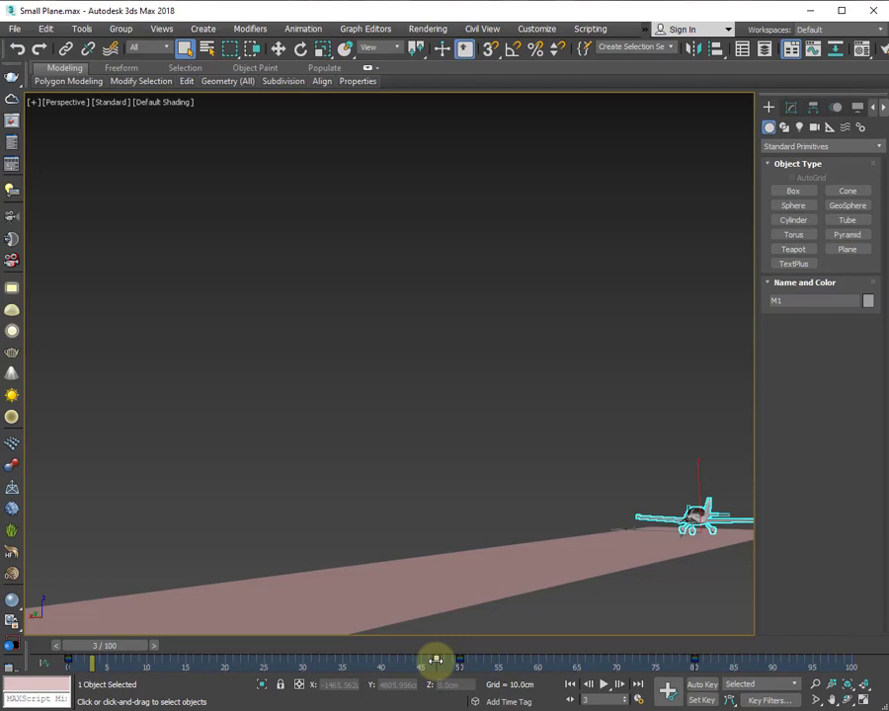
{"action": "left_click_drag", "start_coordinate": [462, 649], "coordinate": [79, 647]}
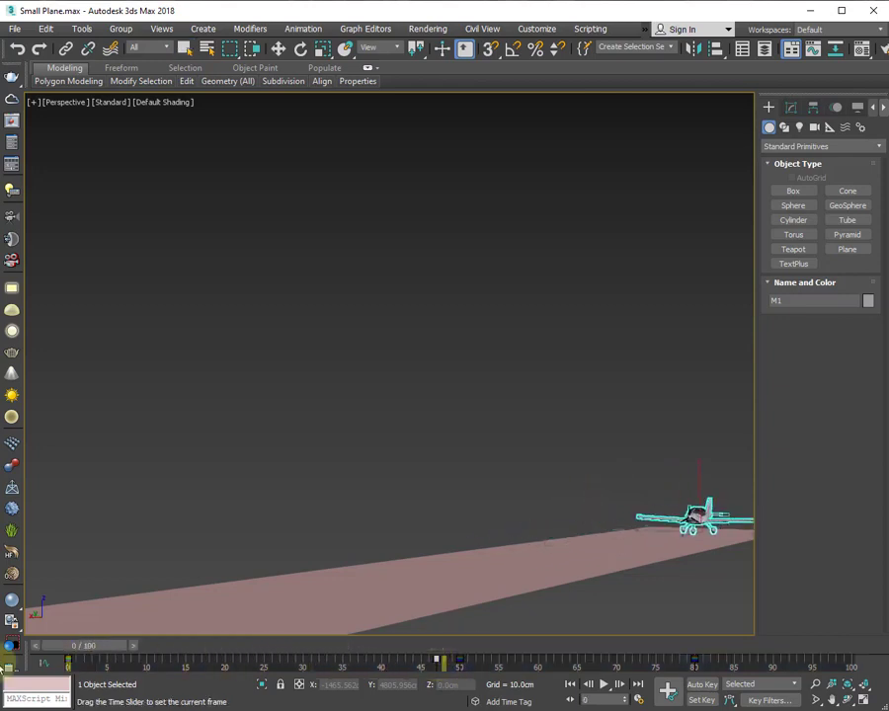
{"action": "left_click", "coordinate": [605, 684]}
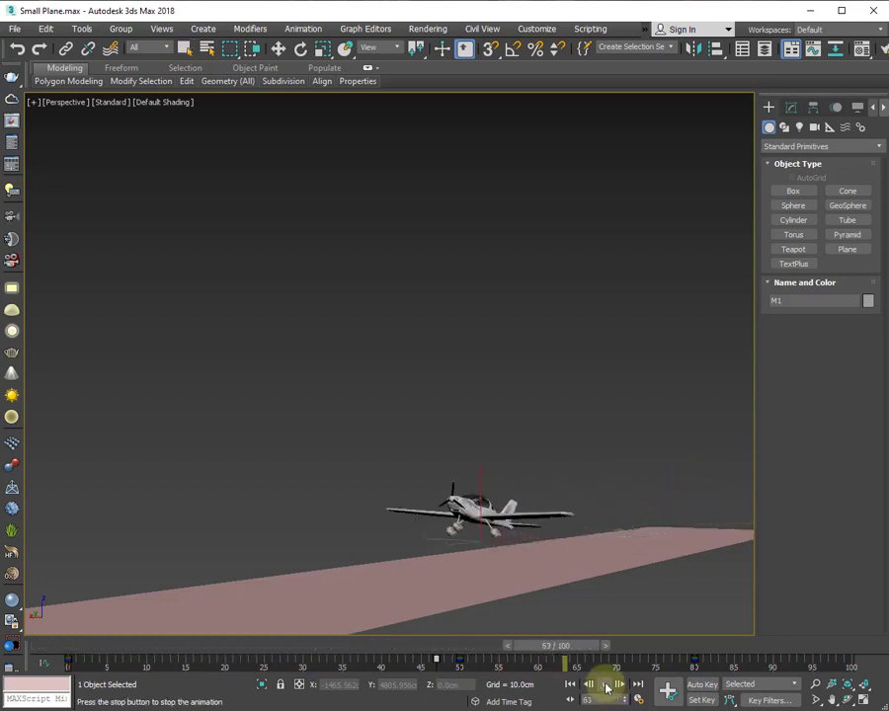
{"action": "left_click", "coordinate": [605, 684]}
Delete the airplane's key at frame 47
{"action": "left_click_drag", "start_coordinate": [605, 649], "coordinate": [435, 662]}
{"action": "right_click", "coordinate": [436, 662]}
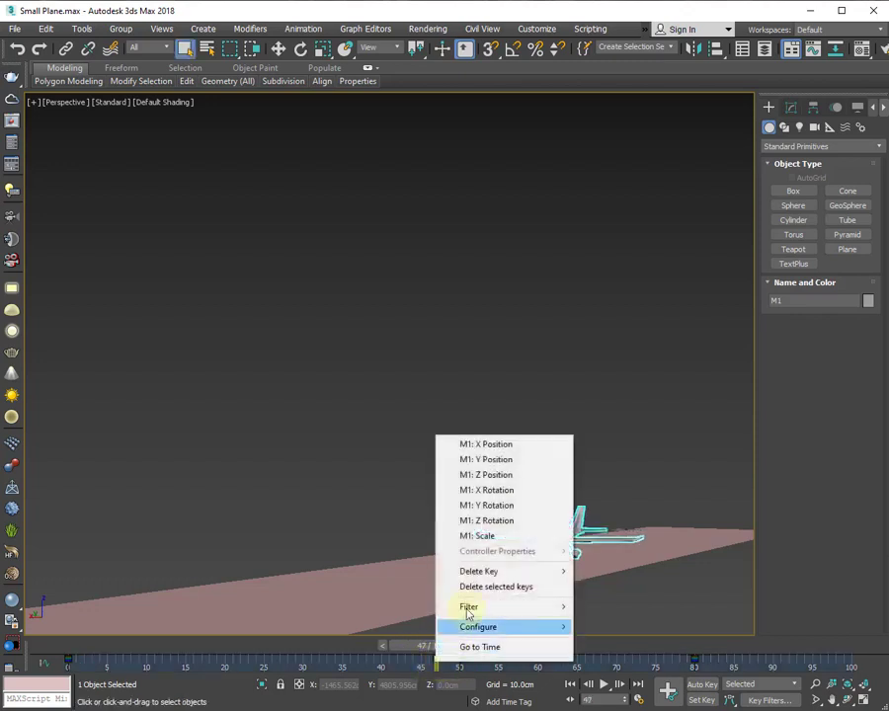
{"action": "left_click", "coordinate": [466, 584]}
At frame 42, level the airplane to 0 degrees on X in the Left viewport, set a key and deselect it
{"action": "mouse_move", "coordinate": [440, 656]}
{"action": "left_mouse_down"}
{"action": "mouse_move", "coordinate": [420, 652]}
{"action": "mouse_move", "coordinate": [429, 655]}
{"action": "left_mouse_up"}
{"action": "key", "text": "q"}
{"action": "key", "text": "alt+w"}
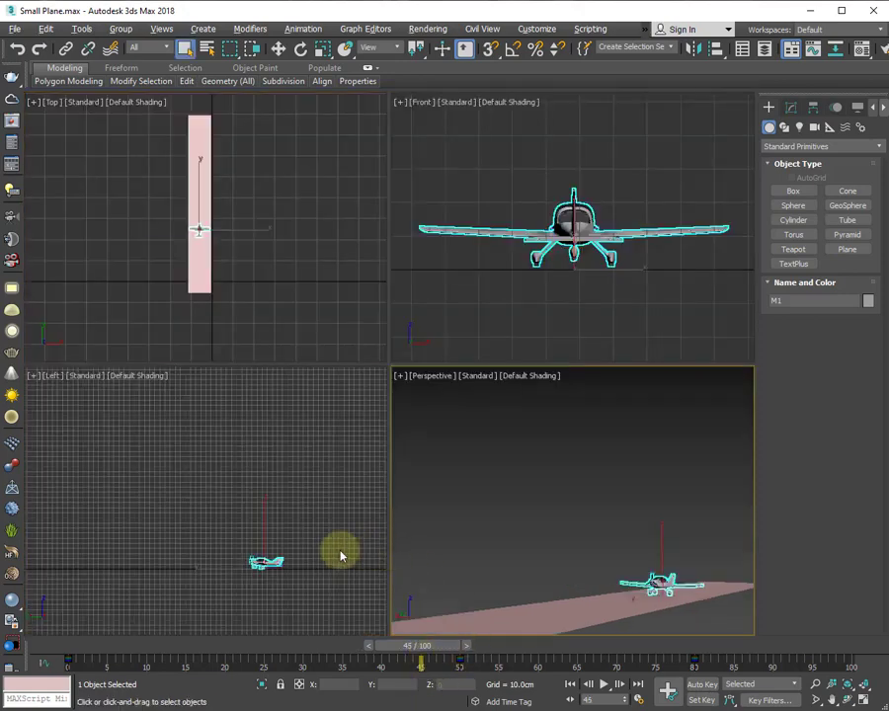
{"action": "key", "text": "alt+w"}
{"action": "scroll", "coordinate": [382, 521], "scroll_direction": "up", "scroll_amount": 4}
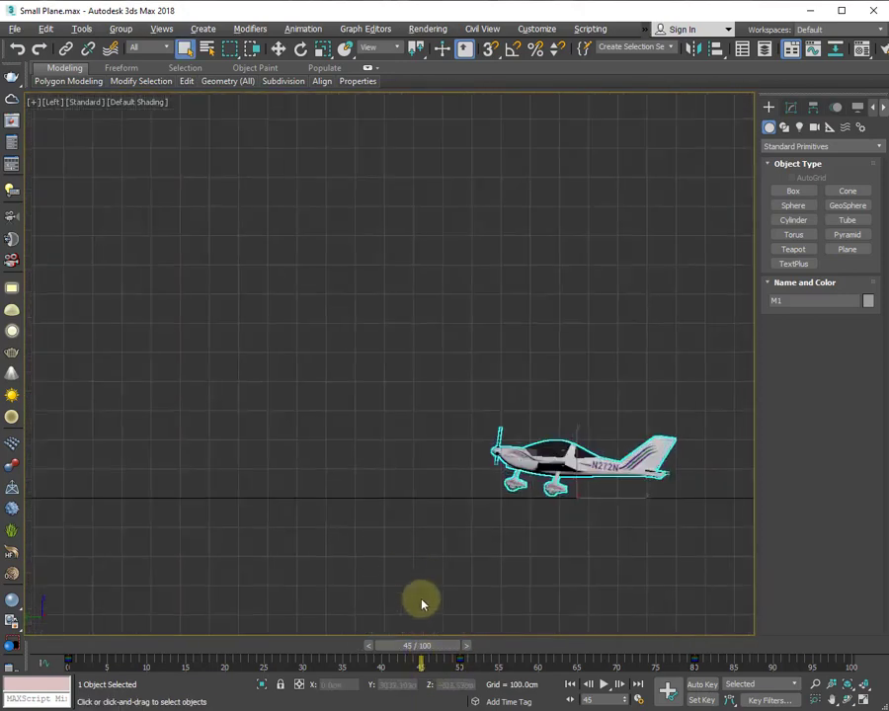
{"action": "left_click_drag", "start_coordinate": [441, 654], "coordinate": [422, 649]}
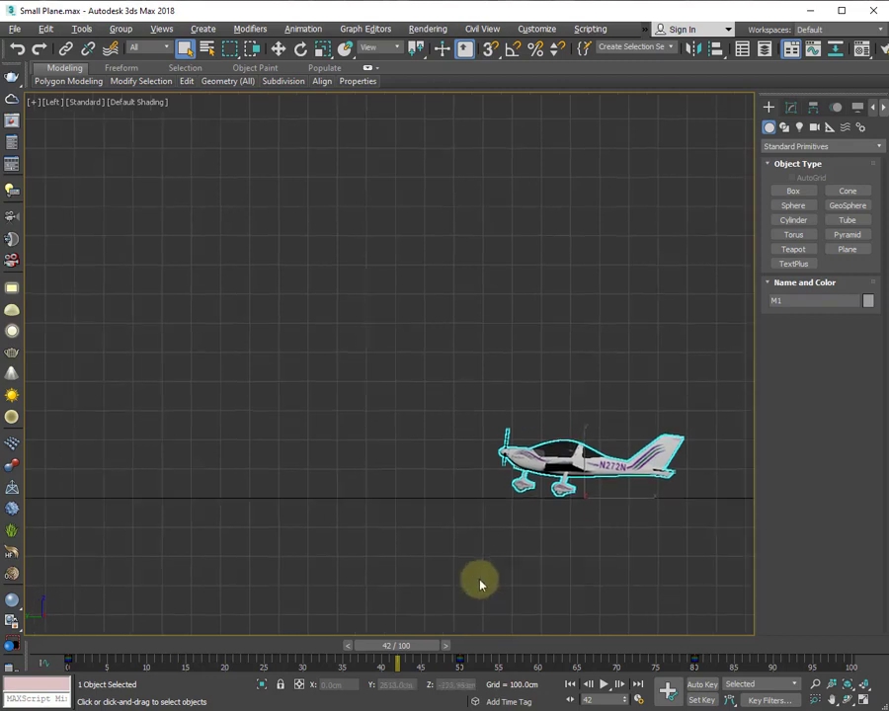
{"action": "key", "text": "e"}
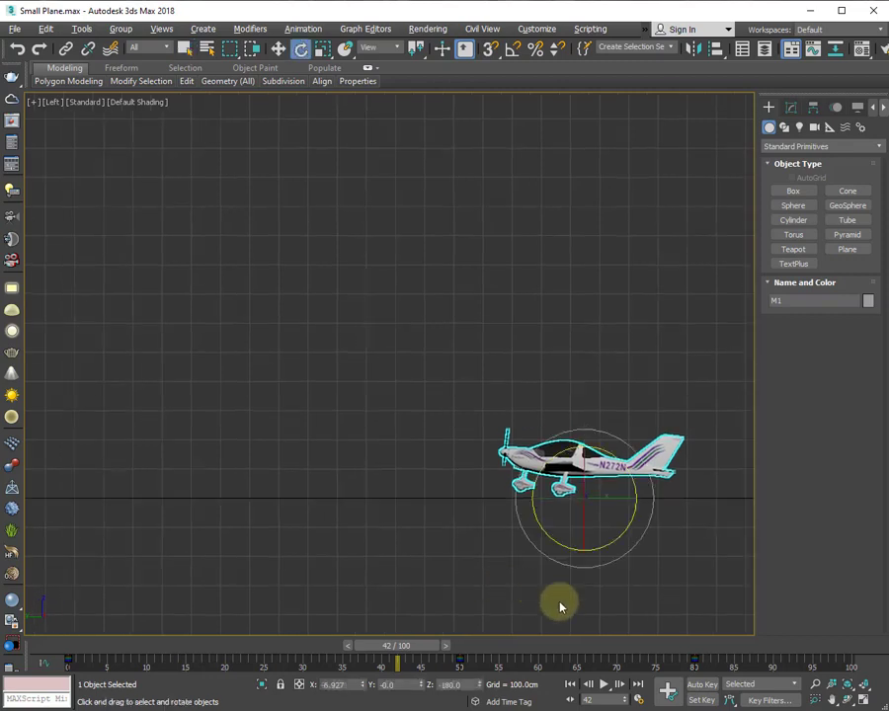
{"action": "right_click", "coordinate": [363, 685]}
{"action": "left_click", "coordinate": [691, 701]}
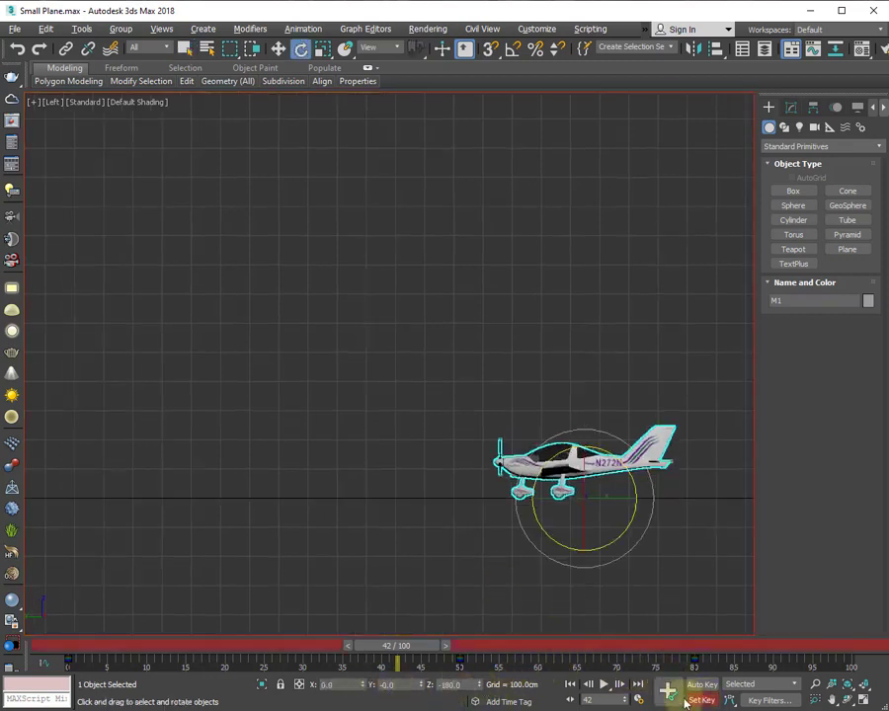
{"action": "left_click", "coordinate": [552, 608]}
Turn off Set Key mode, play the corrected takeoff in the maximized Perspective viewport and return to frame 0
{"action": "key", "text": "alt+w"}
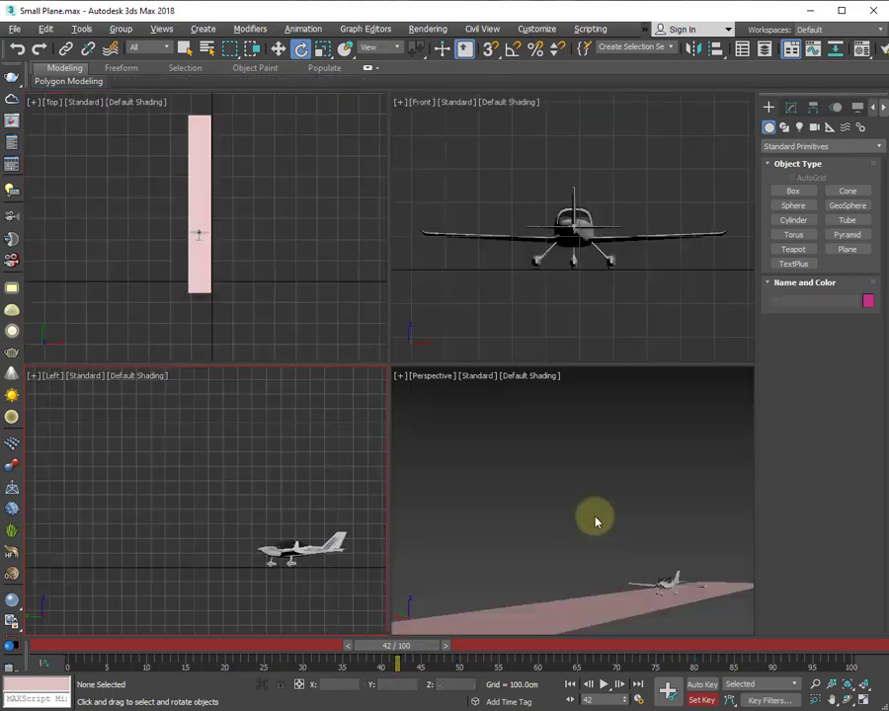
{"action": "left_click", "coordinate": [592, 518]}
{"action": "key", "text": "alt+w"}
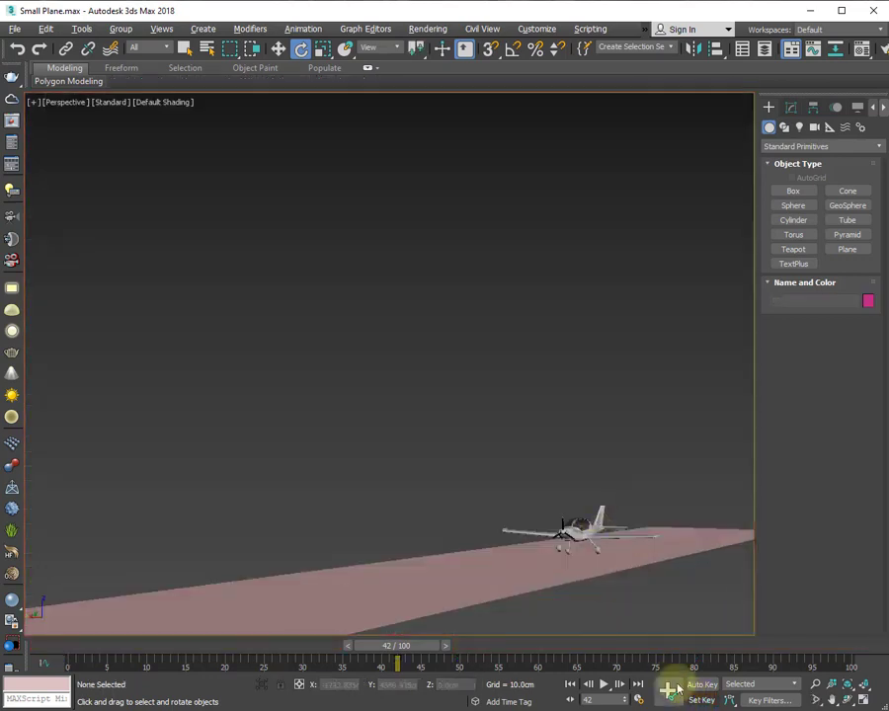
{"action": "left_click", "coordinate": [701, 700]}
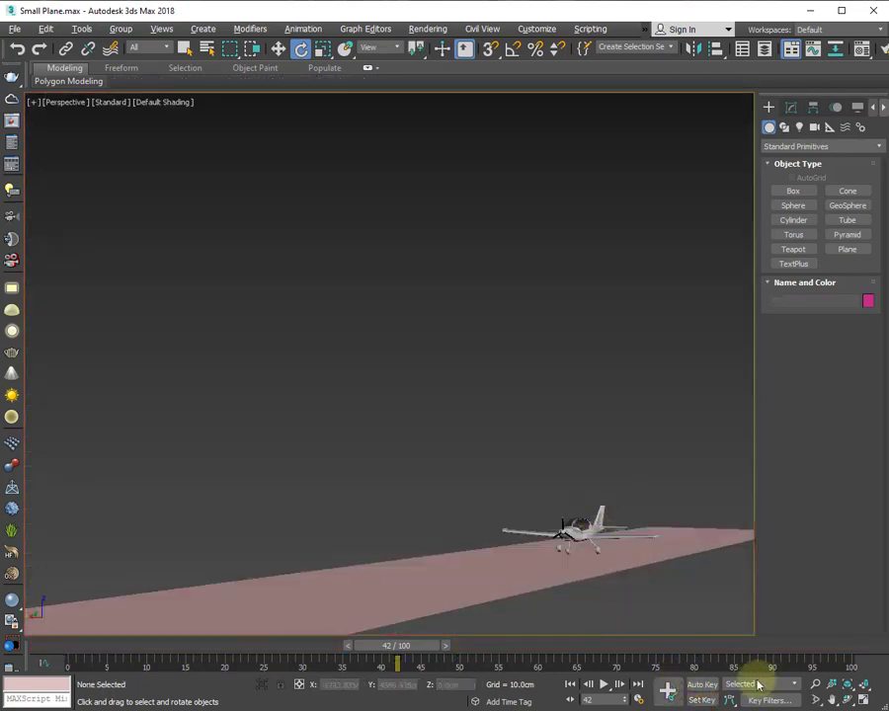
{"action": "left_click", "coordinate": [570, 683]}
{"action": "left_click", "coordinate": [604, 684]}
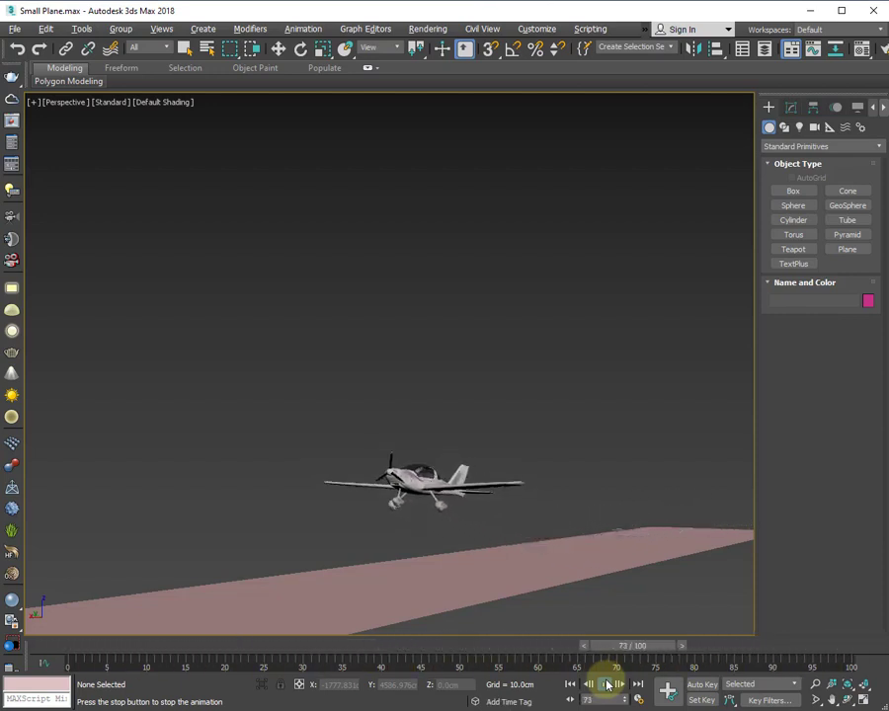
{"action": "left_click", "coordinate": [608, 685]}
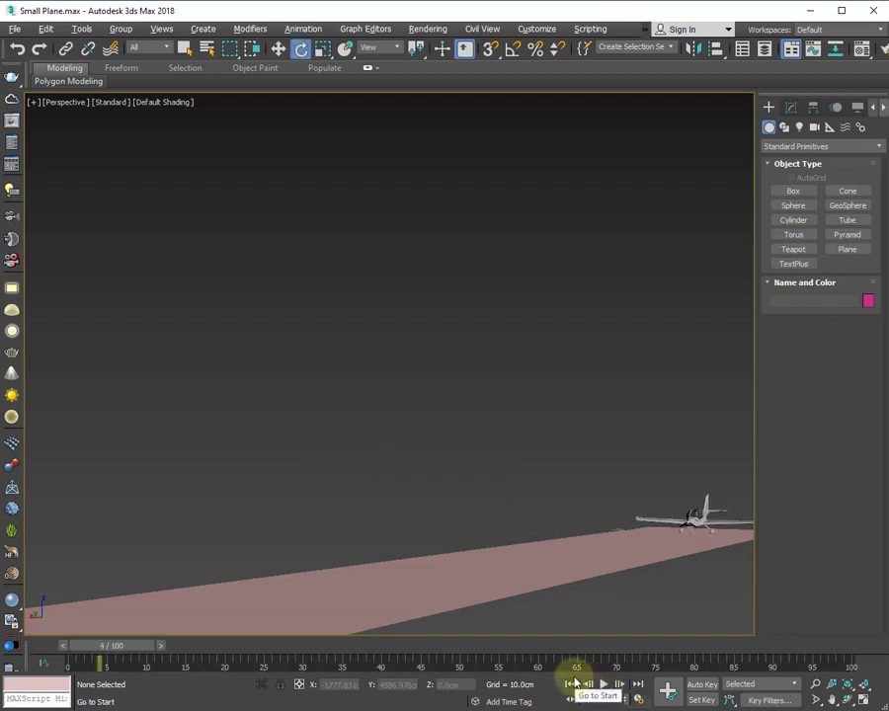
{"action": "left_click", "coordinate": [570, 684]}
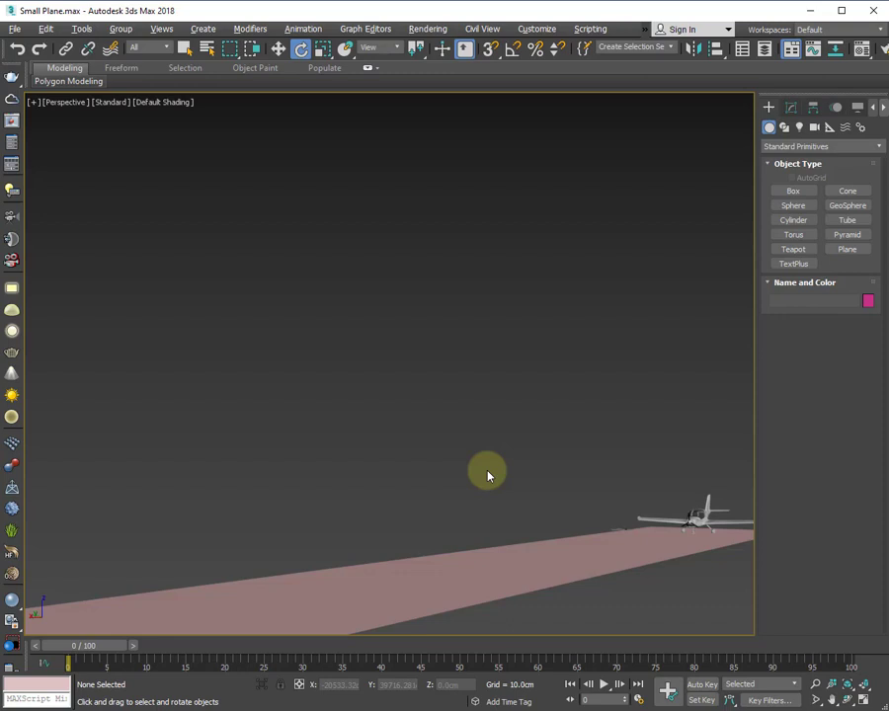
Select the airplane and try an animation end time of 80 in the time configuration
{"action": "left_click", "coordinate": [696, 518]}
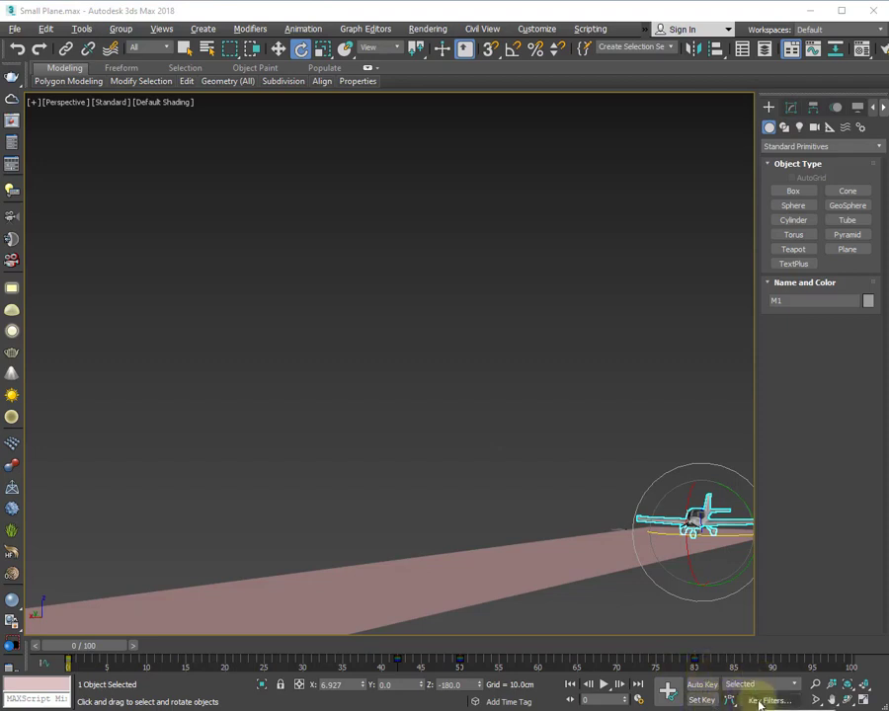
{"action": "left_click", "coordinate": [639, 700]}
{"action": "double_click", "coordinate": [407, 405]}
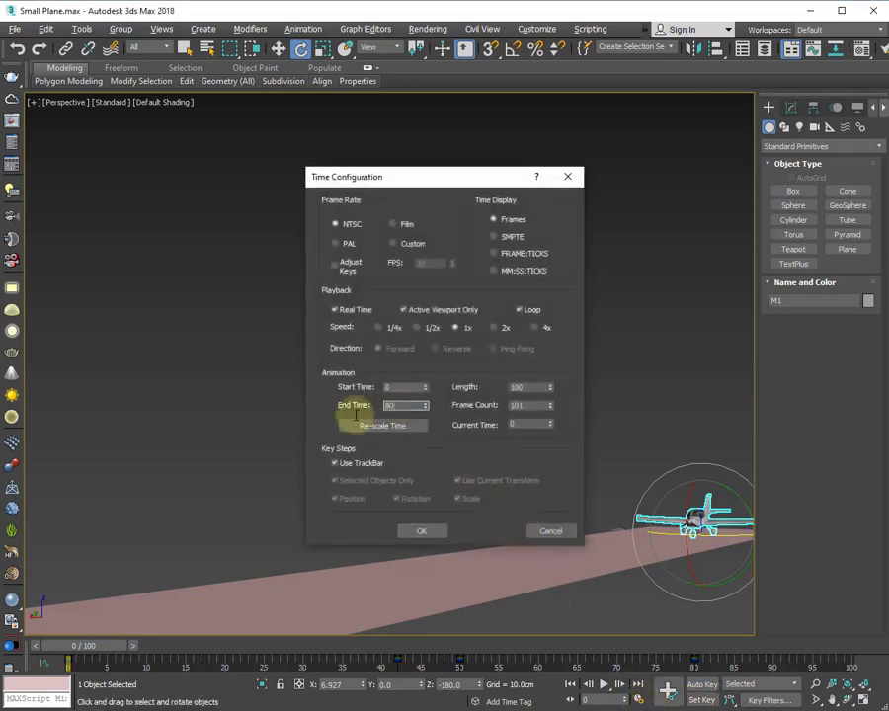
{"action": "key", "text": "Return"}
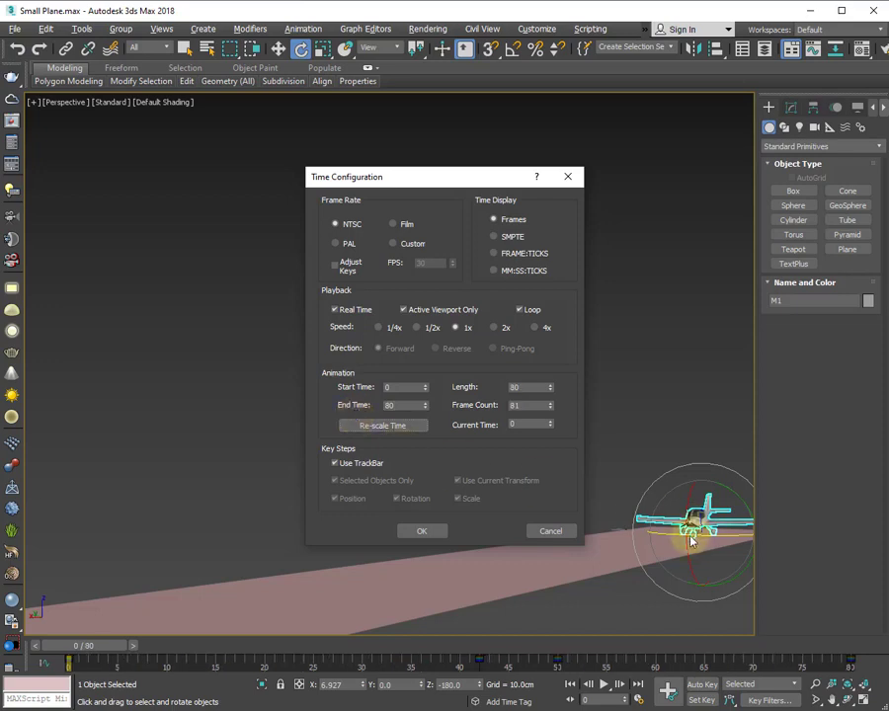
{"action": "left_click", "coordinate": [548, 533]}
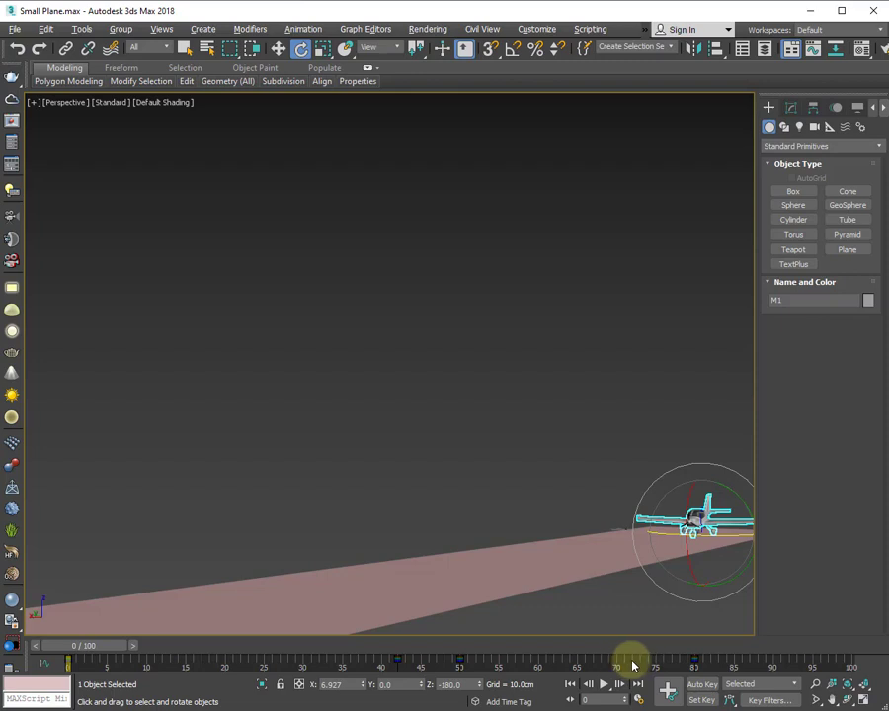
Shorten the active time segment to end at frame 80 directly on the timeline and return to frame 0
{"action": "right_click_drag", "start_coordinate": [633, 665], "coordinate": [792, 672], "text": "ctrl+alt"}
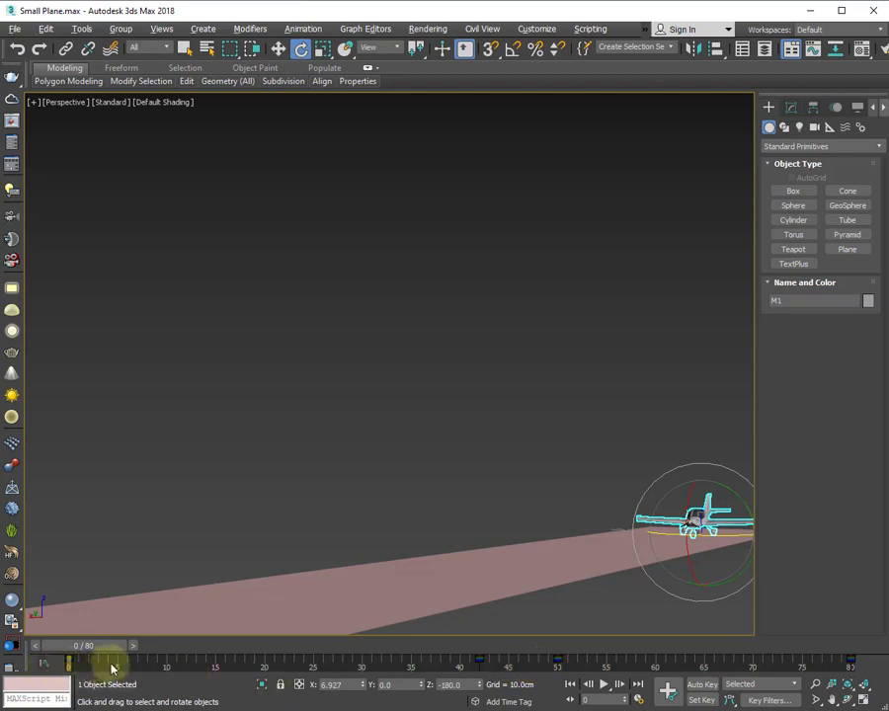
{"action": "mouse_move", "coordinate": [110, 669]}
{"action": "left_mouse_down", "text": "ctrl+alt"}
{"action": "mouse_move", "coordinate": [385, 664]}
{"action": "mouse_move", "coordinate": [69, 684]}
{"action": "mouse_move", "coordinate": [138, 676]}
{"action": "mouse_move", "coordinate": [115, 675]}
{"action": "mouse_move", "coordinate": [126, 679]}
{"action": "left_mouse_up", "text": "ctrl+alt"}
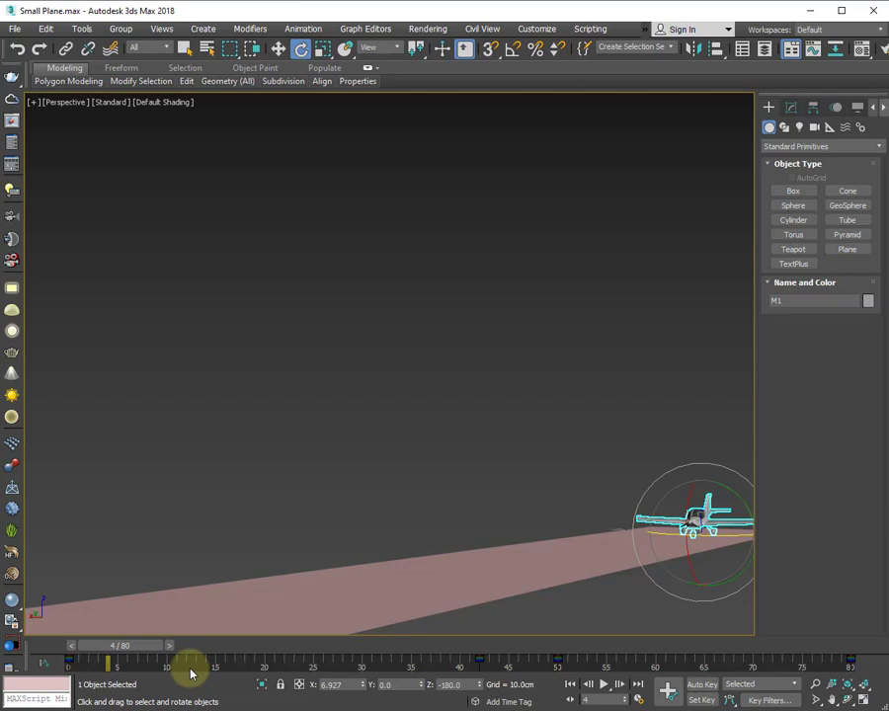
{"action": "left_click_drag", "start_coordinate": [122, 646], "coordinate": [75, 671]}
Scale the airplane uniformly to about 120% at frame 0 with Auto Key enabled, turn Auto Key off and scrub the timeline
{"action": "key", "text": "e"}
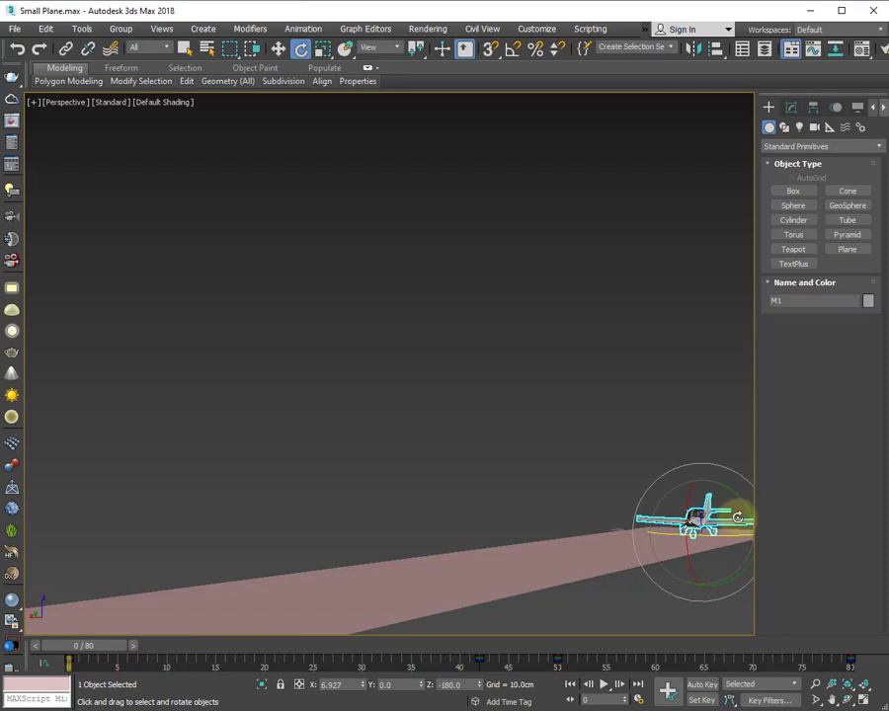
{"action": "key", "text": "r"}
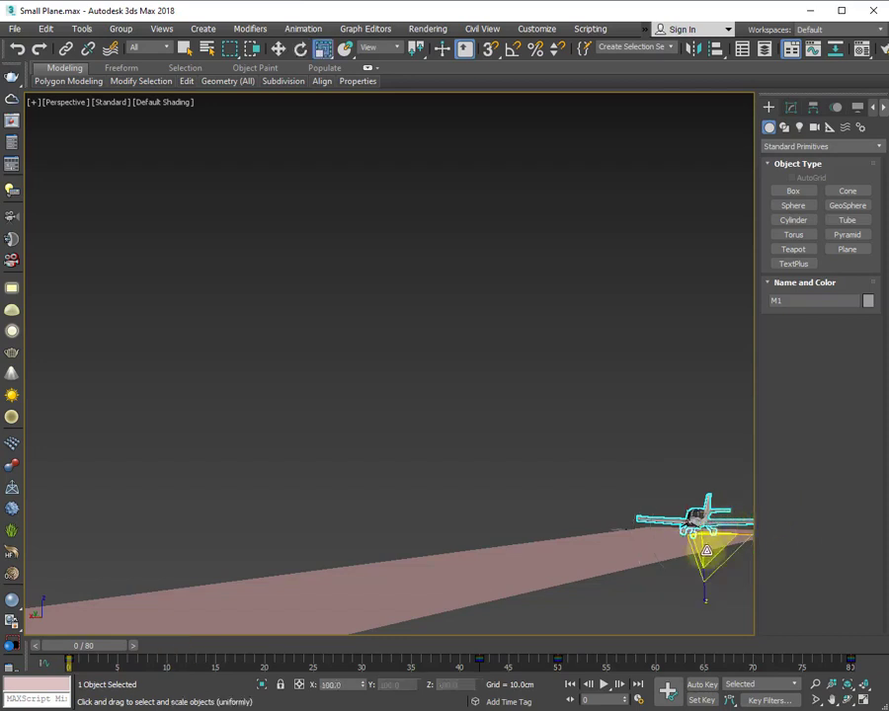
{"action": "left_click", "coordinate": [702, 685]}
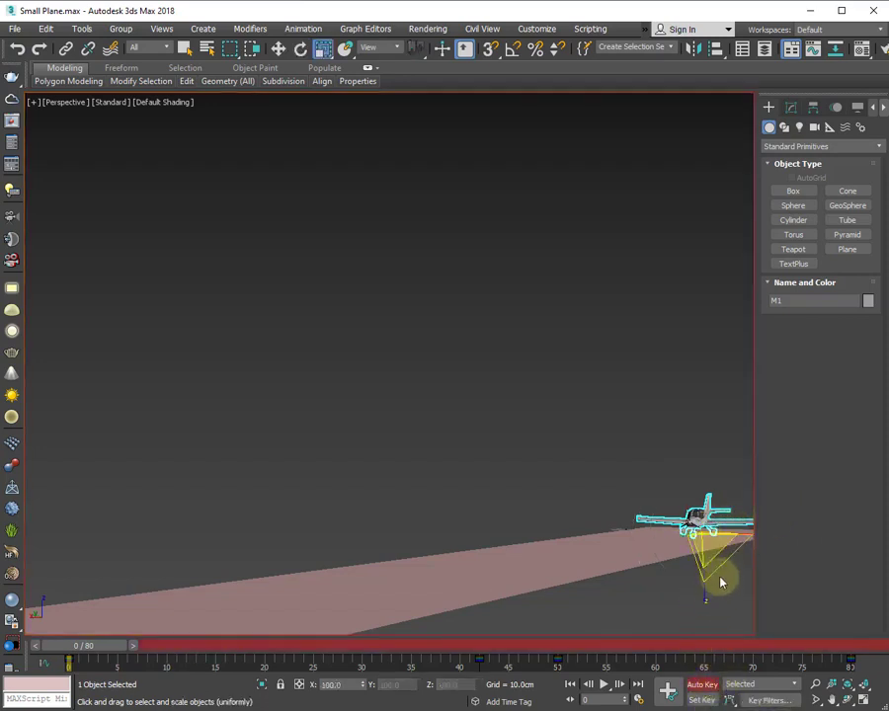
{"action": "left_click_drag", "start_coordinate": [713, 558], "coordinate": [709, 534]}
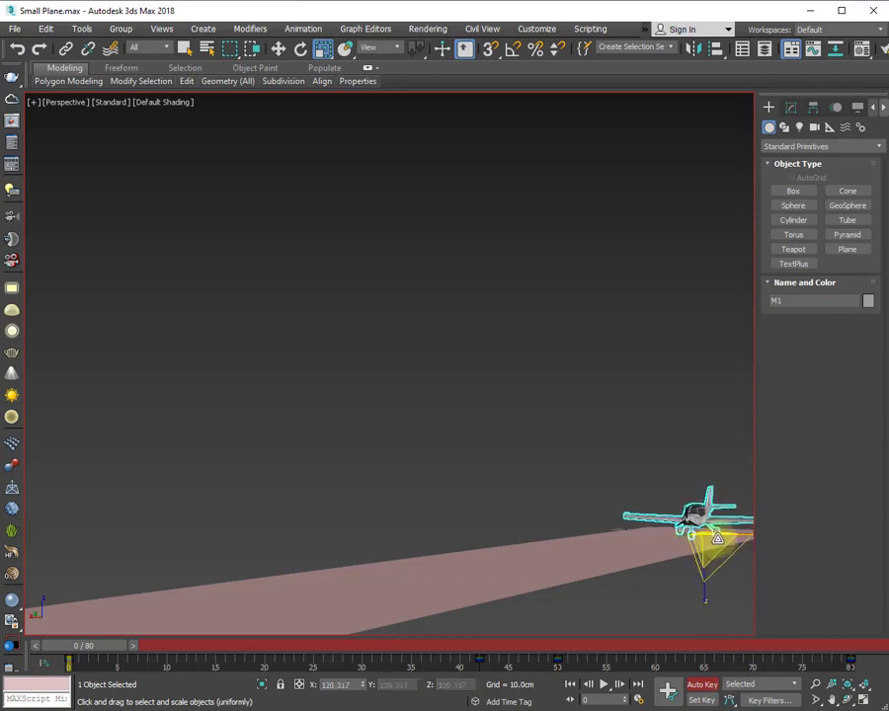
{"action": "left_click", "coordinate": [702, 685]}
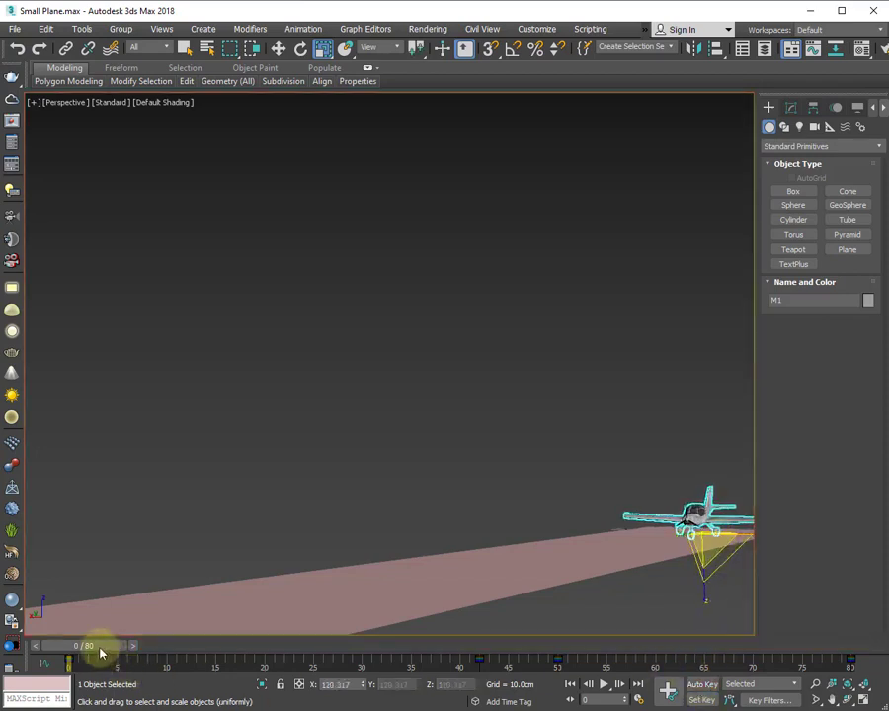
{"action": "left_click_drag", "start_coordinate": [103, 651], "coordinate": [60, 660]}
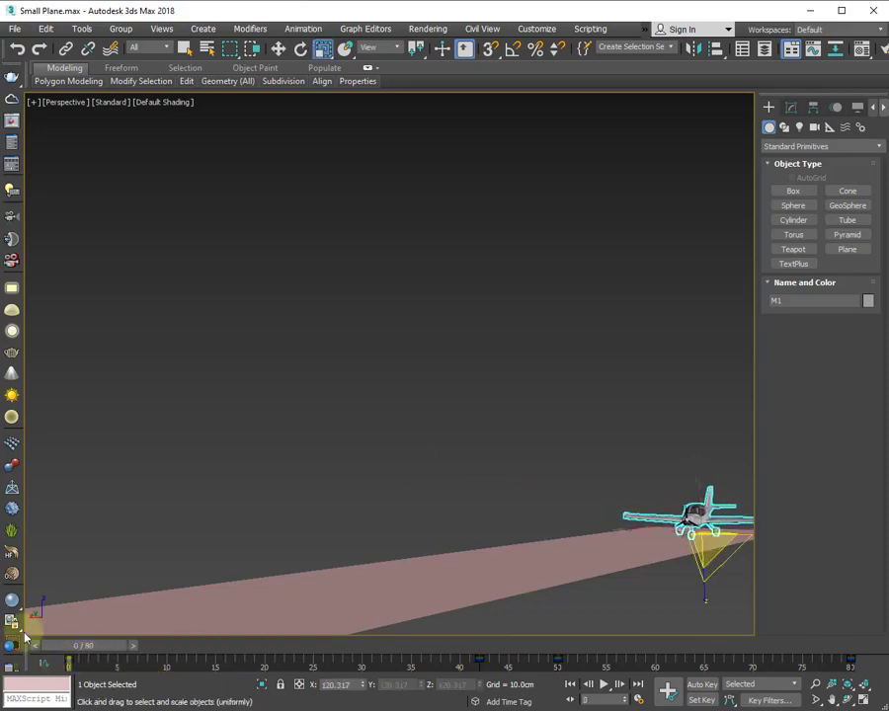
Maximize the Left viewport and scrub the timeline to examine the airplane's size change, ending at frame 0
{"action": "key", "text": "alt+w"}
{"action": "key", "text": "alt+w"}
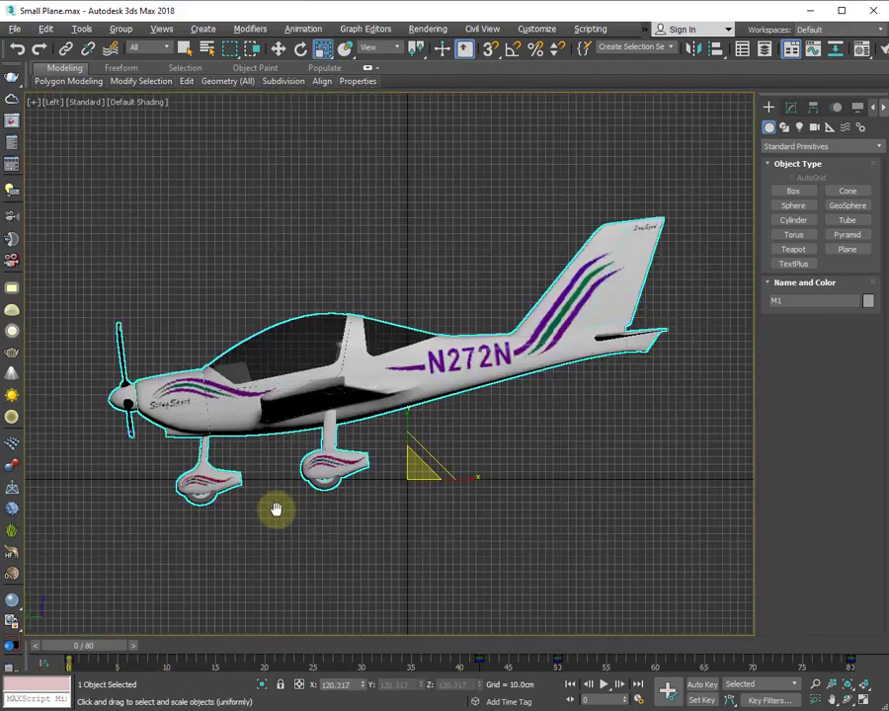
{"action": "scroll", "coordinate": [285, 513], "scroll_direction": "down", "scroll_amount": 6}
{"action": "scroll", "coordinate": [360, 518], "scroll_direction": "up", "scroll_amount": 1}
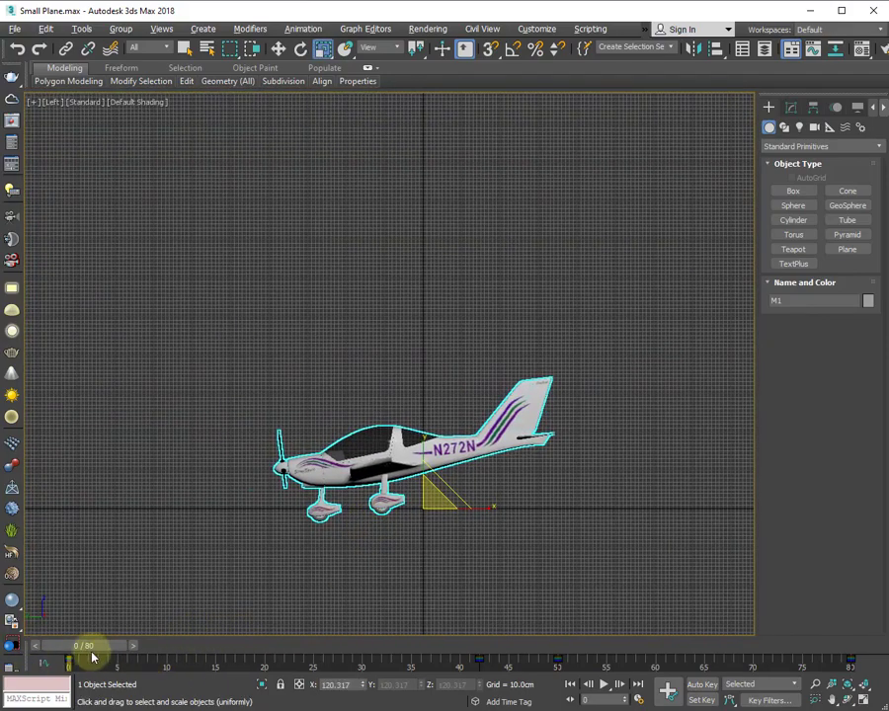
{"action": "middle_click_drag", "start_coordinate": [190, 565], "coordinate": [278, 580]}
{"action": "scroll", "coordinate": [251, 558], "scroll_direction": "down", "scroll_amount": 3}
{"action": "left_click_drag", "start_coordinate": [87, 646], "coordinate": [35, 618]}
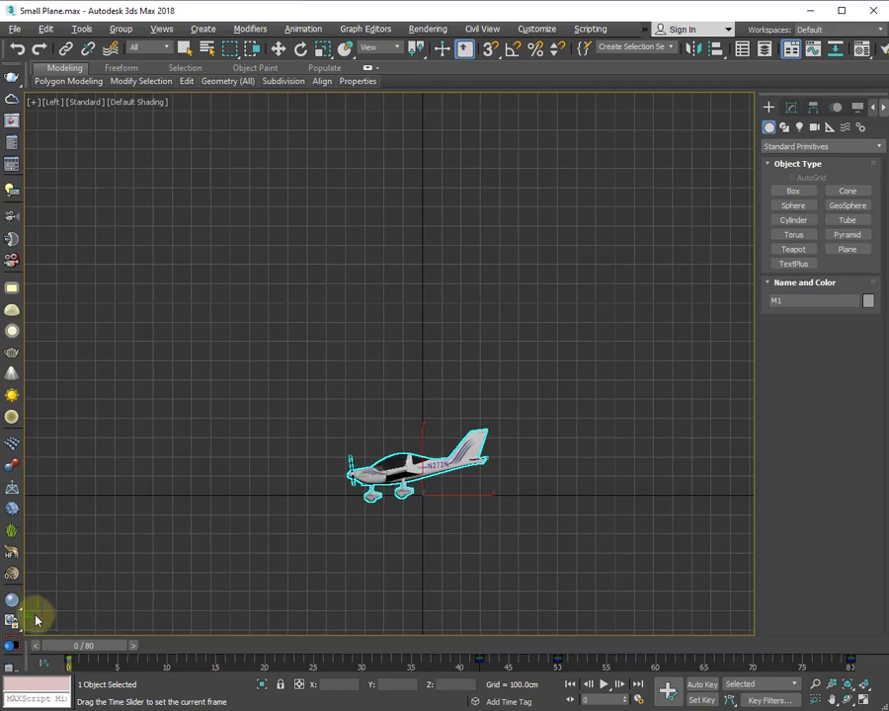
Delete only the airplane's Scale key at frame 0 and scrub the timeline back to frame 0
{"action": "key", "text": "r"}
{"action": "scroll", "coordinate": [168, 561], "scroll_direction": "up", "scroll_amount": 4}
{"action": "middle_click_drag", "start_coordinate": [255, 541], "coordinate": [165, 553]}
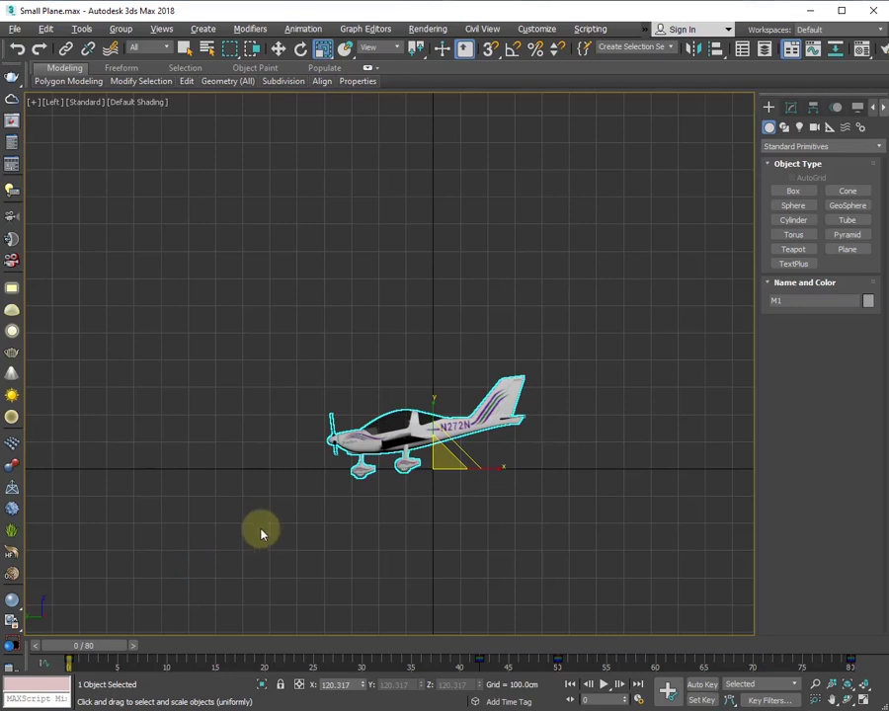
{"action": "right_click", "coordinate": [69, 659]}
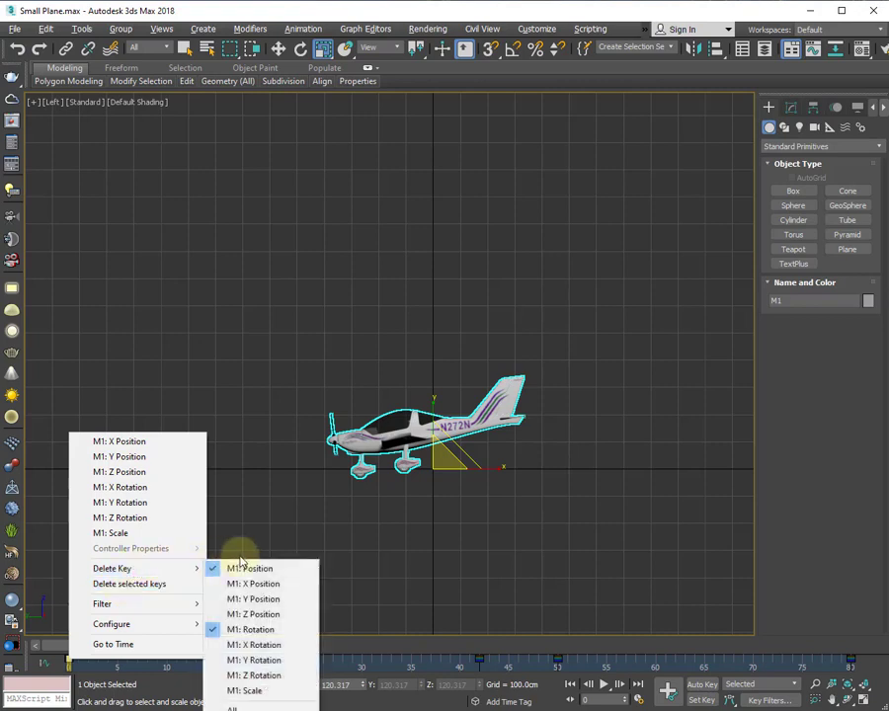
{"action": "mouse_move", "coordinate": [159, 569]}
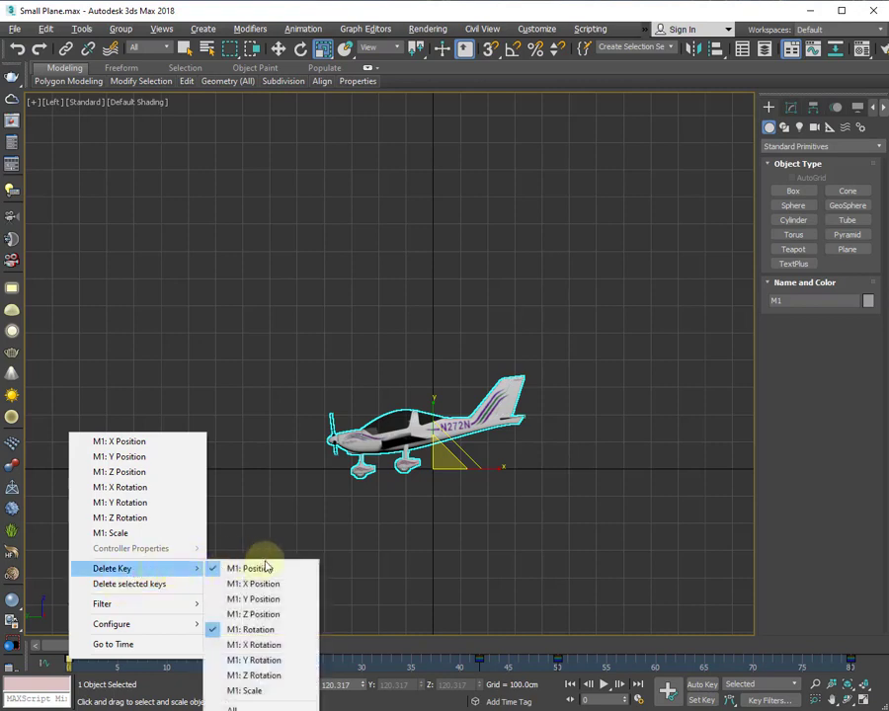
{"action": "left_click", "coordinate": [258, 692]}
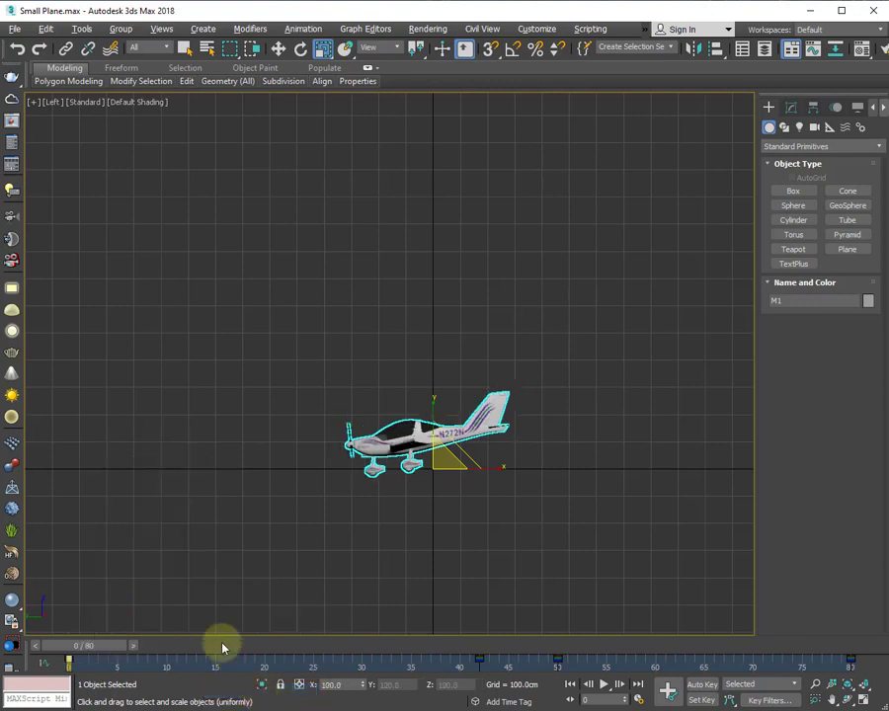
{"action": "left_click_drag", "start_coordinate": [109, 645], "coordinate": [29, 647]}
{"action": "middle_click_drag", "start_coordinate": [260, 577], "coordinate": [265, 583]}
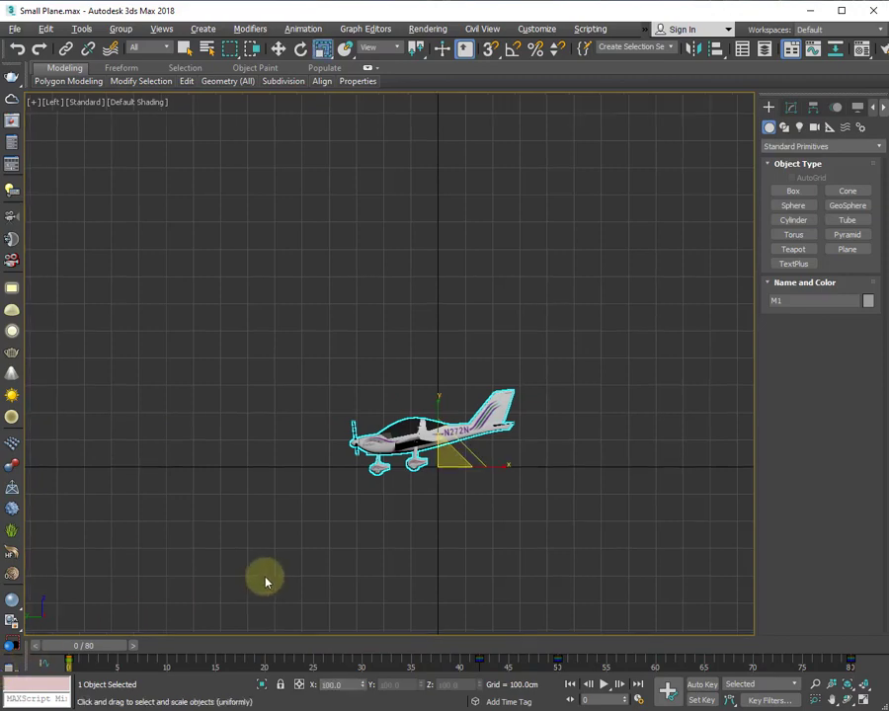
Reset the airplane's X rotation to 0 at frame 0 and key the level pose with Set Key mode on
{"action": "key", "text": "e"}
{"action": "scroll", "coordinate": [341, 543], "scroll_direction": "up", "scroll_amount": 2}
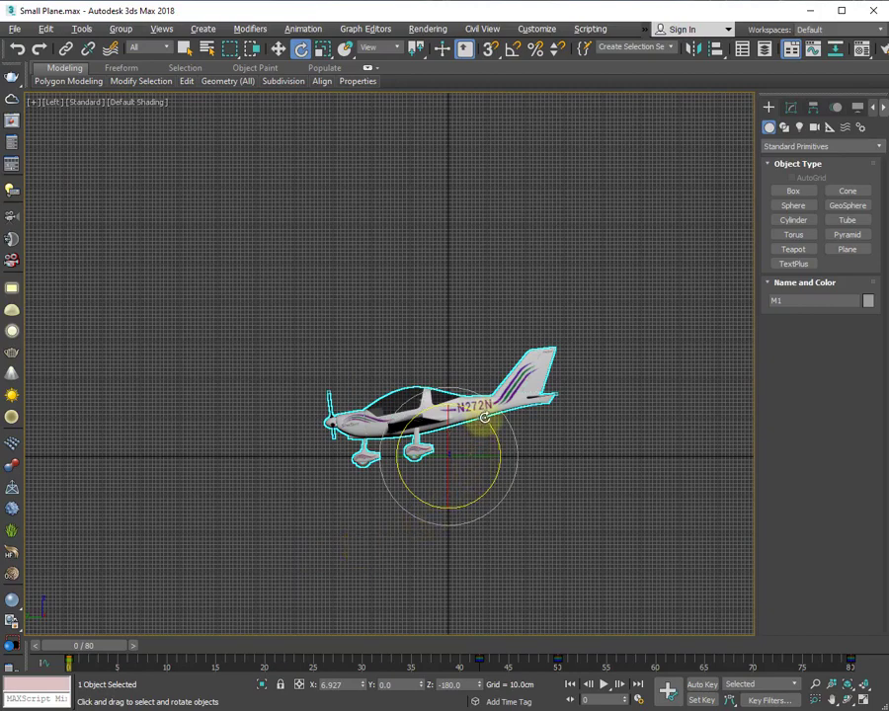
{"action": "left_click_drag", "start_coordinate": [484, 417], "coordinate": [490, 424]}
{"action": "key", "text": "ctrl+z"}
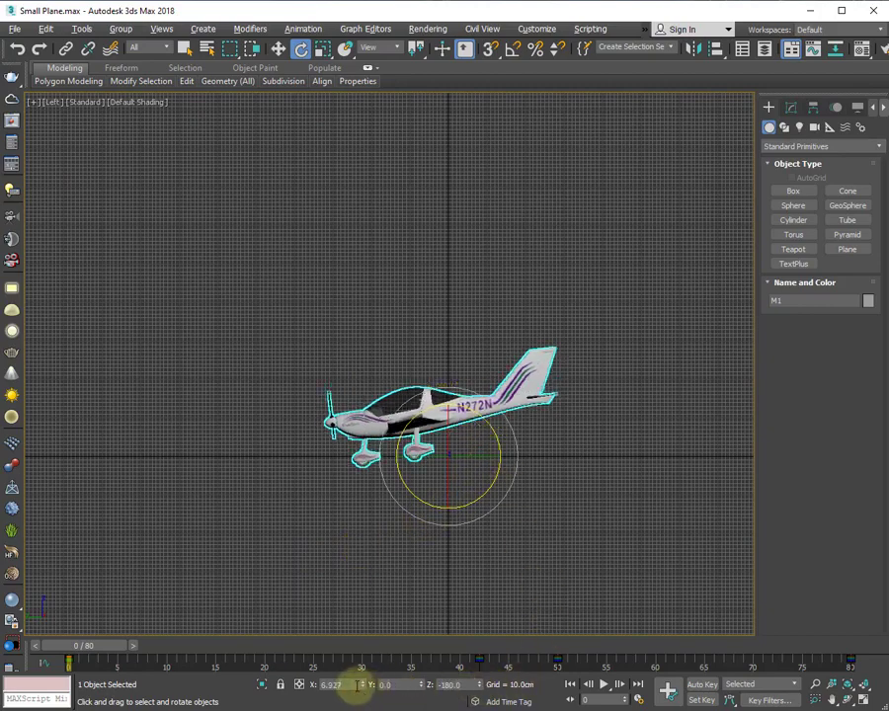
{"action": "right_click", "coordinate": [363, 684]}
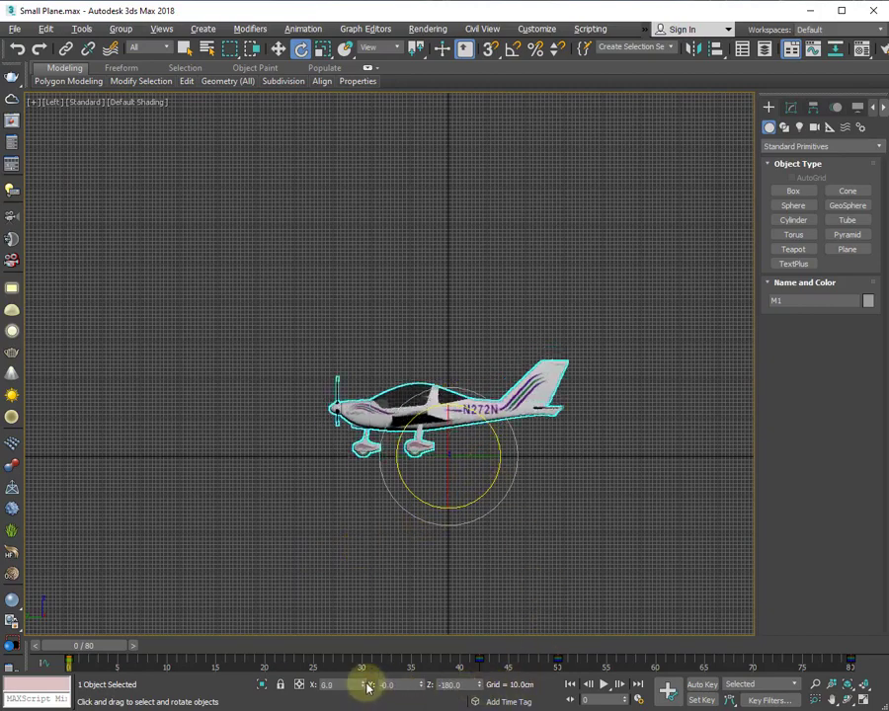
{"action": "left_click", "coordinate": [703, 700]}
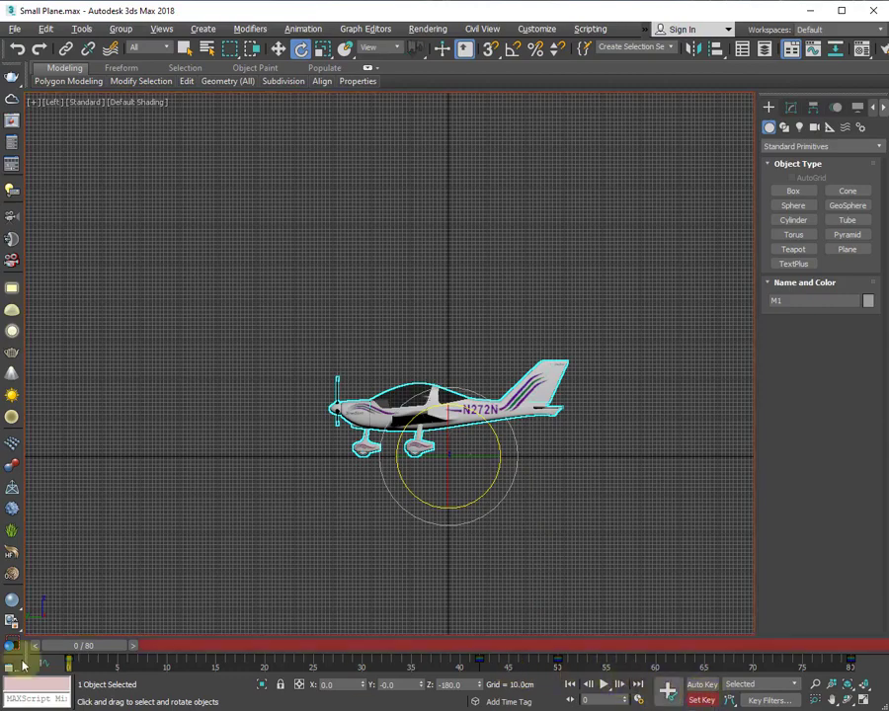
{"action": "left_click_drag", "start_coordinate": [49, 647], "coordinate": [14, 652]}
{"action": "key", "text": "e"}
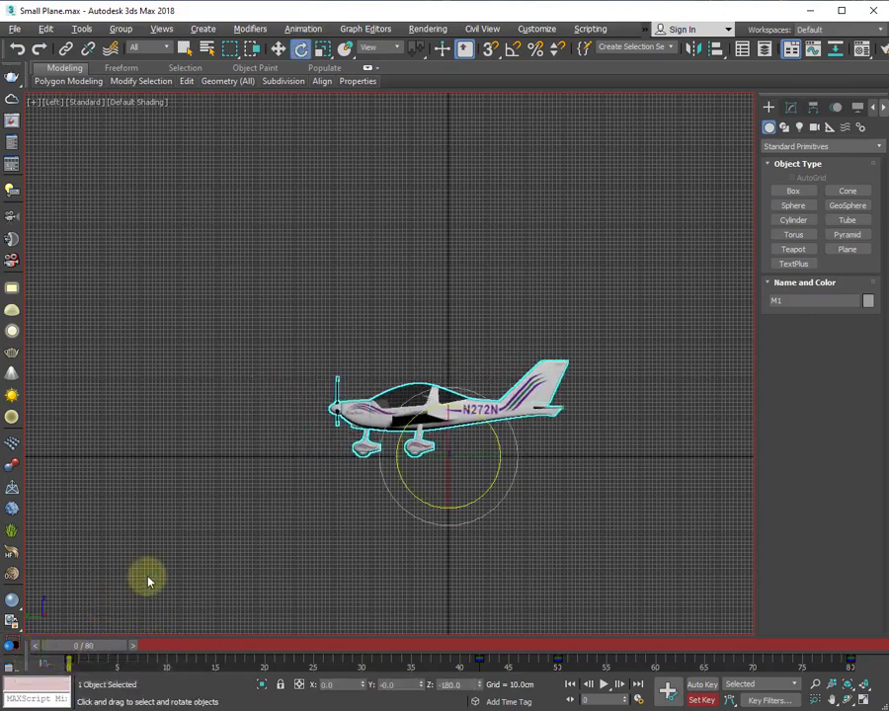
Check the airplane in the maximized Perspective viewport, return to the maximized Left viewport and scrub the timeline
{"action": "key", "text": "alt+w"}
{"action": "key", "text": "alt+w"}
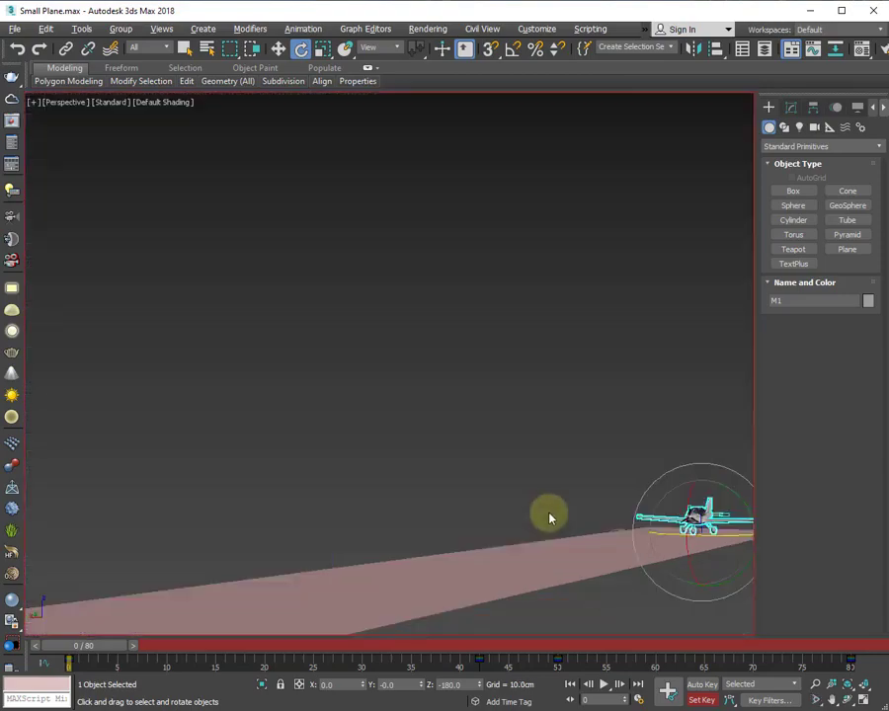
{"action": "key", "text": "alt+w"}
{"action": "right_click", "coordinate": [310, 522]}
{"action": "key", "text": "alt+w"}
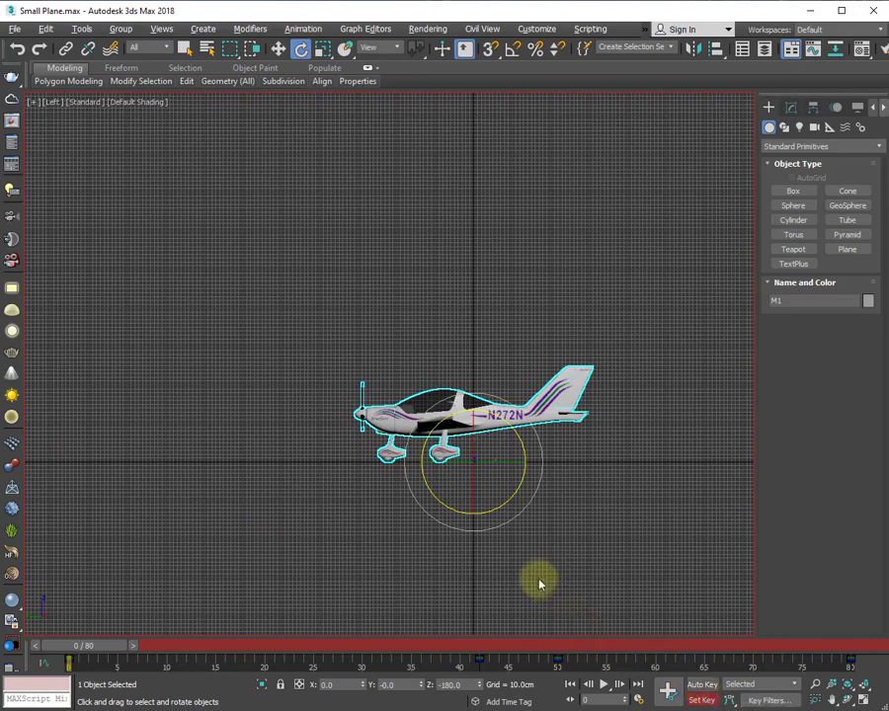
{"action": "mouse_move", "coordinate": [79, 645]}
{"action": "left_mouse_down"}
{"action": "mouse_move", "coordinate": [576, 639]}
{"action": "mouse_move", "coordinate": [67, 629]}
{"action": "left_mouse_up"}
{"action": "scroll", "coordinate": [362, 554], "scroll_direction": "down", "scroll_amount": 3}
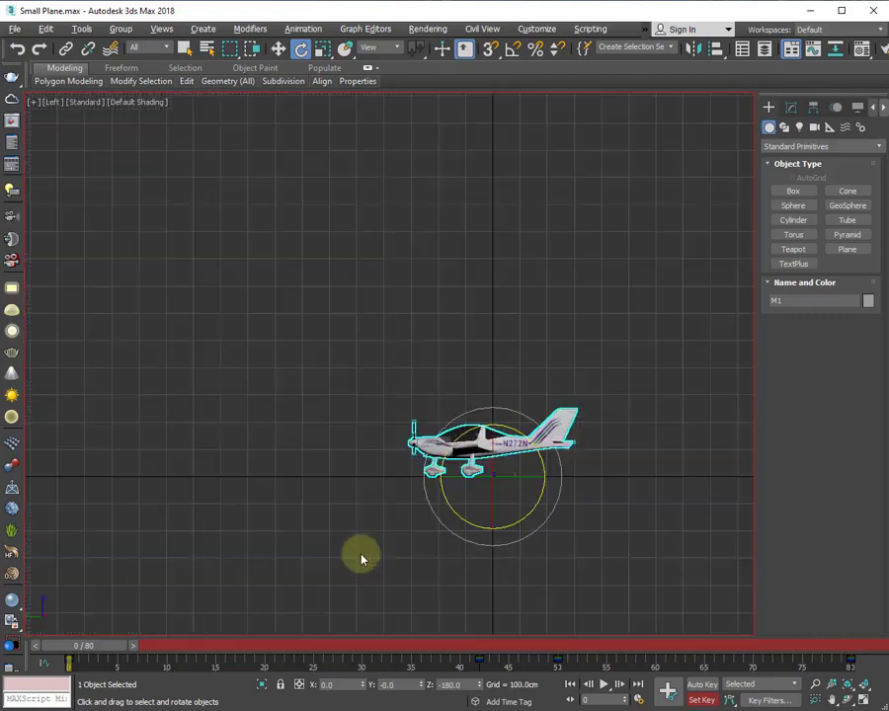
Deselect the airplane, play the animation in the Left viewport, scrub the opening frames and return to frame 0
{"action": "left_click", "coordinate": [362, 554]}
{"action": "middle_click_drag", "start_coordinate": [362, 554], "coordinate": [553, 570]}
{"action": "scroll", "coordinate": [452, 540], "scroll_direction": "down", "scroll_amount": 2}
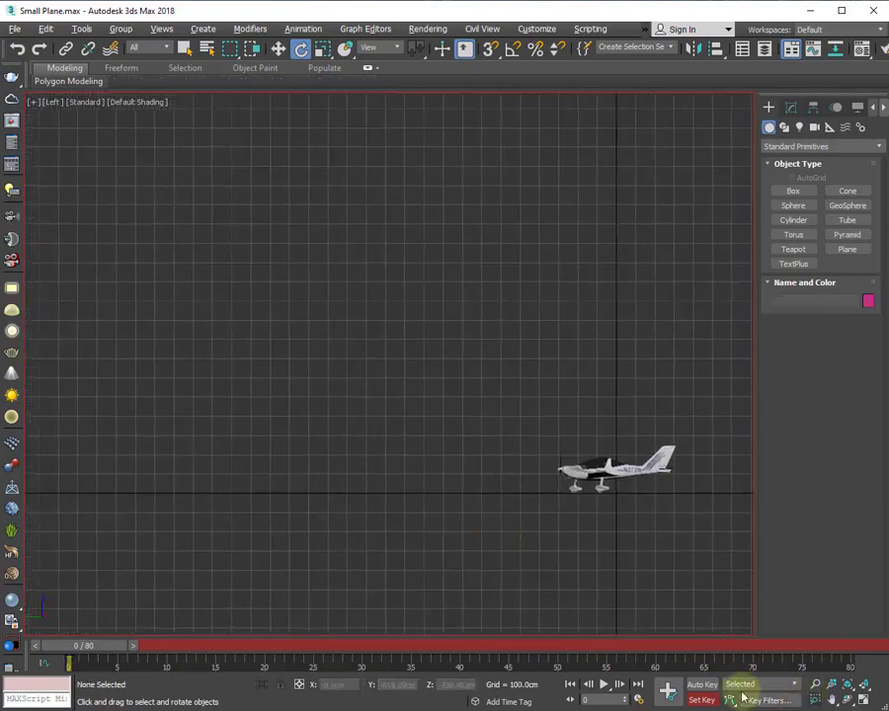
{"action": "left_click", "coordinate": [605, 685]}
{"action": "left_click", "coordinate": [606, 686]}
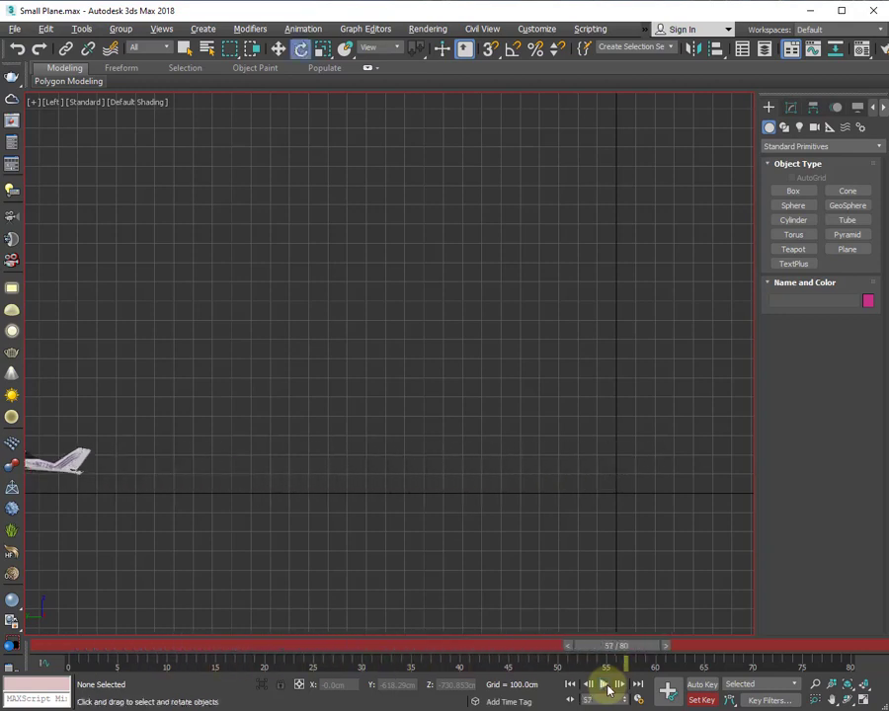
{"action": "left_click_drag", "start_coordinate": [614, 652], "coordinate": [24, 647]}
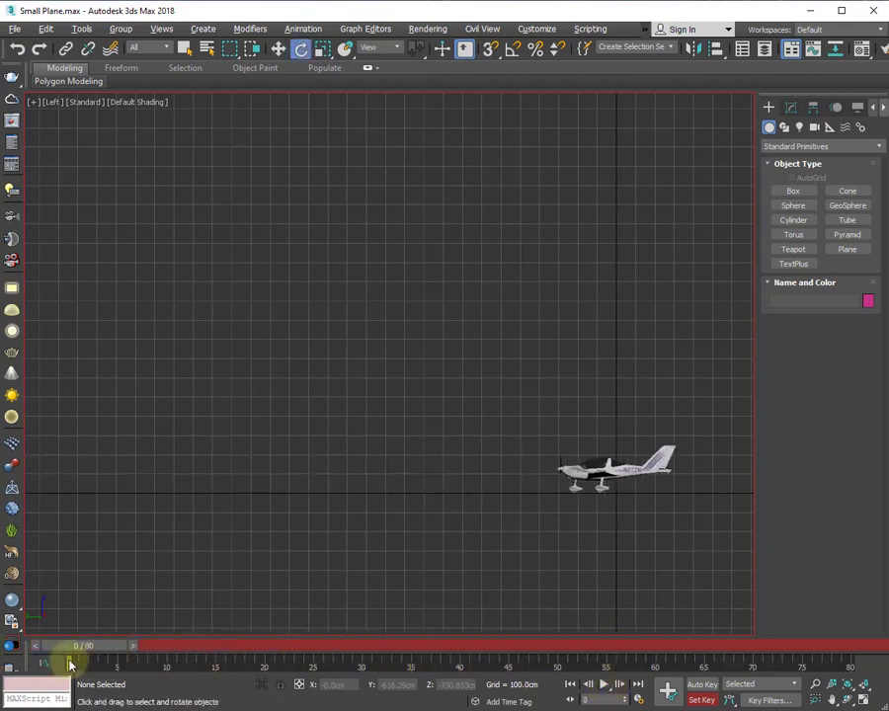
{"action": "left_click_drag", "start_coordinate": [90, 647], "coordinate": [175, 648]}
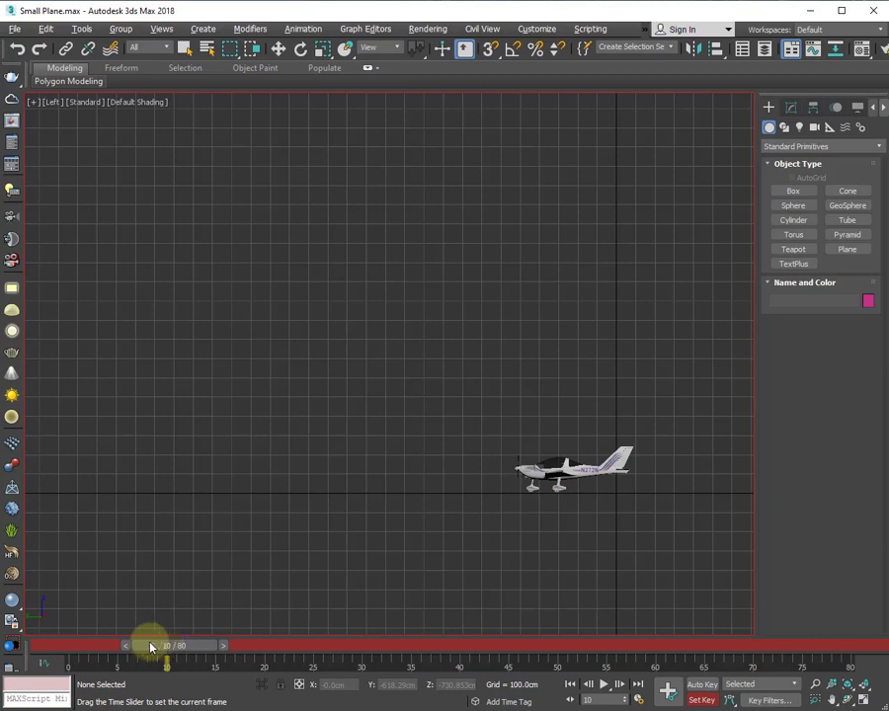
{"action": "left_click_drag", "start_coordinate": [151, 646], "coordinate": [20, 647]}
Select the airplane, shift its first key from frame 0 to frame 10 and play the delayed start
{"action": "left_click", "coordinate": [599, 475]}
{"action": "key", "text": "w"}
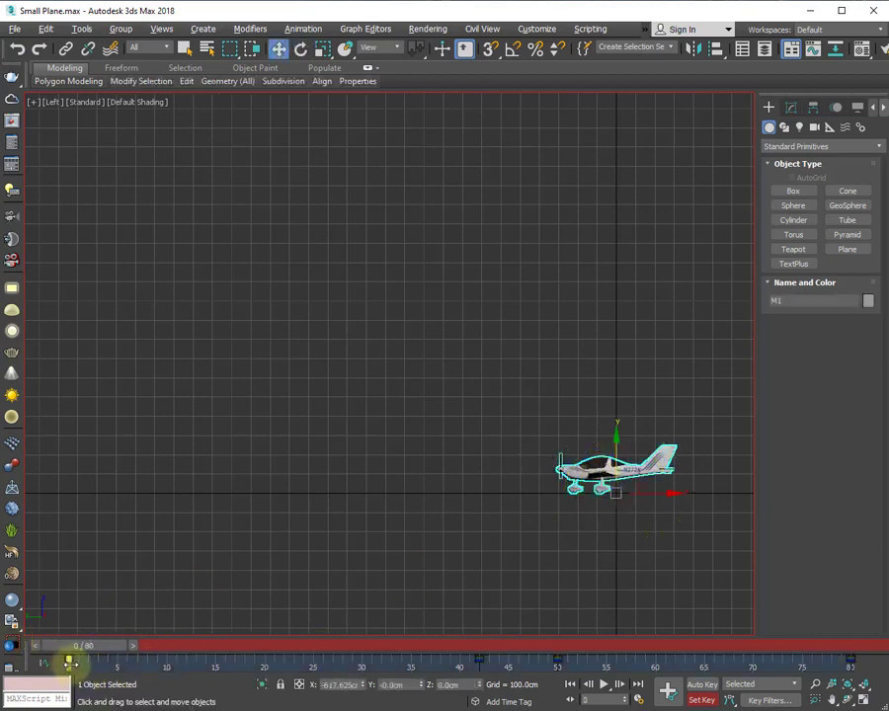
{"action": "left_click_drag", "start_coordinate": [69, 660], "coordinate": [170, 667]}
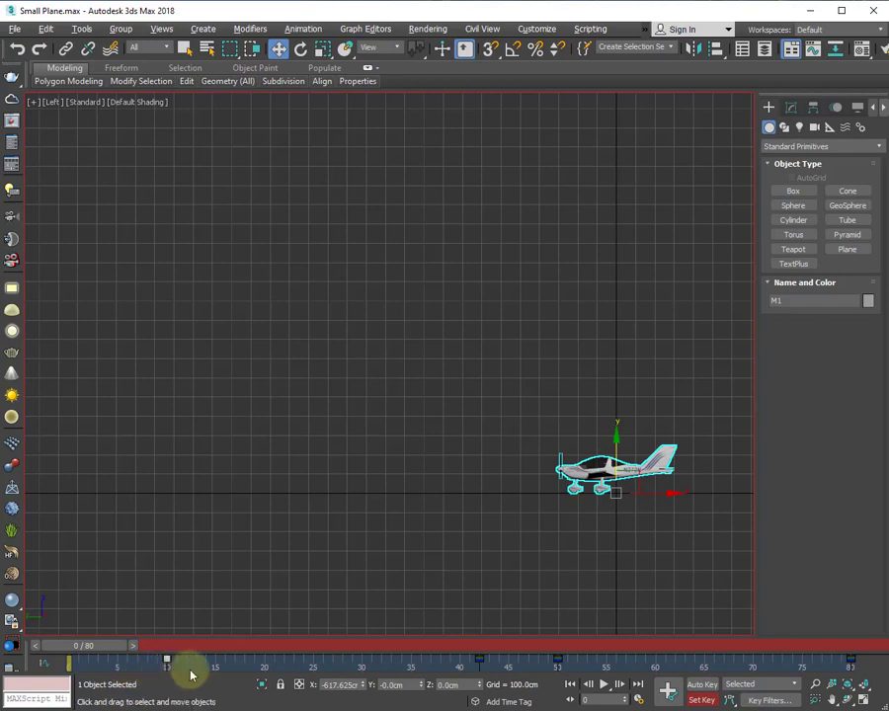
{"action": "left_click", "coordinate": [603, 684]}
{"action": "left_click", "coordinate": [603, 683]}
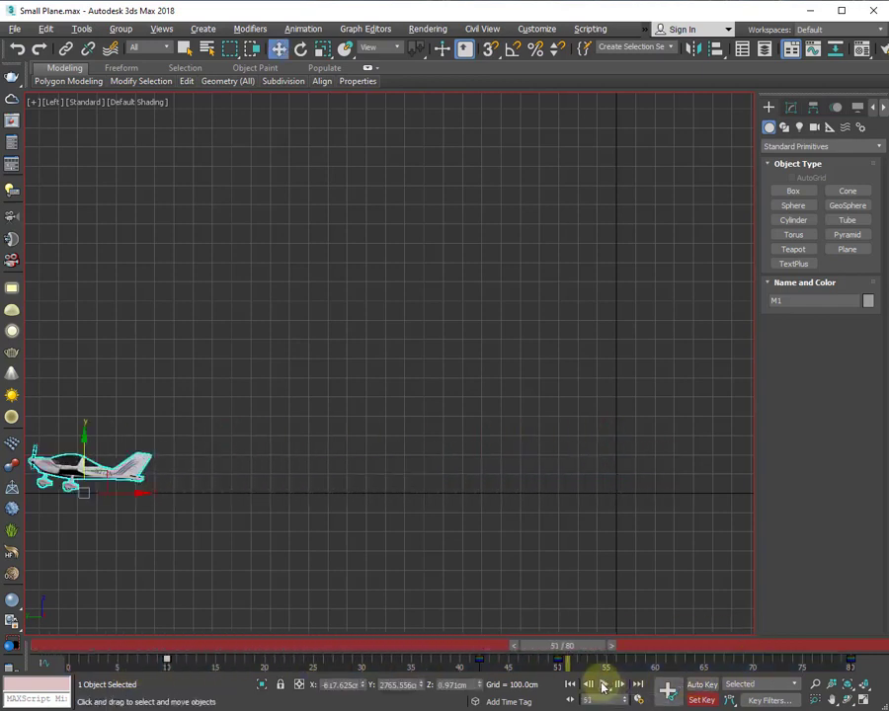
Copy the airplane's frame 10 key to frame 0, scrub the timeline and turn off Set Key mode
{"action": "left_click_drag", "start_coordinate": [582, 646], "coordinate": [83, 671]}
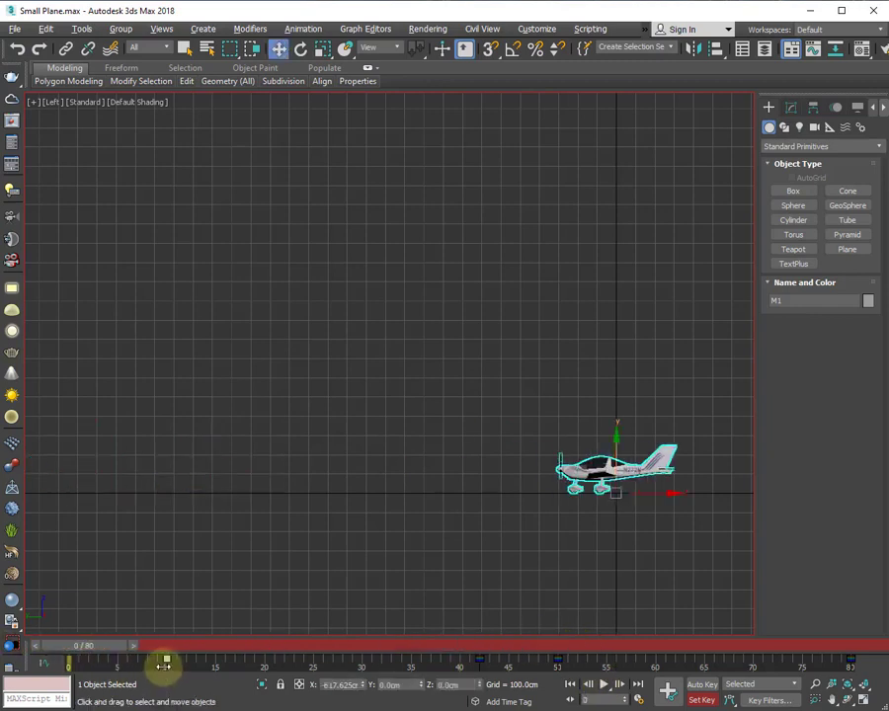
{"action": "mouse_move", "coordinate": [167, 661]}
{"action": "left_mouse_down"}
{"action": "mouse_move", "coordinate": [80, 659]}
{"action": "mouse_move", "coordinate": [71, 667]}
{"action": "mouse_move", "coordinate": [168, 661]}
{"action": "left_mouse_up"}
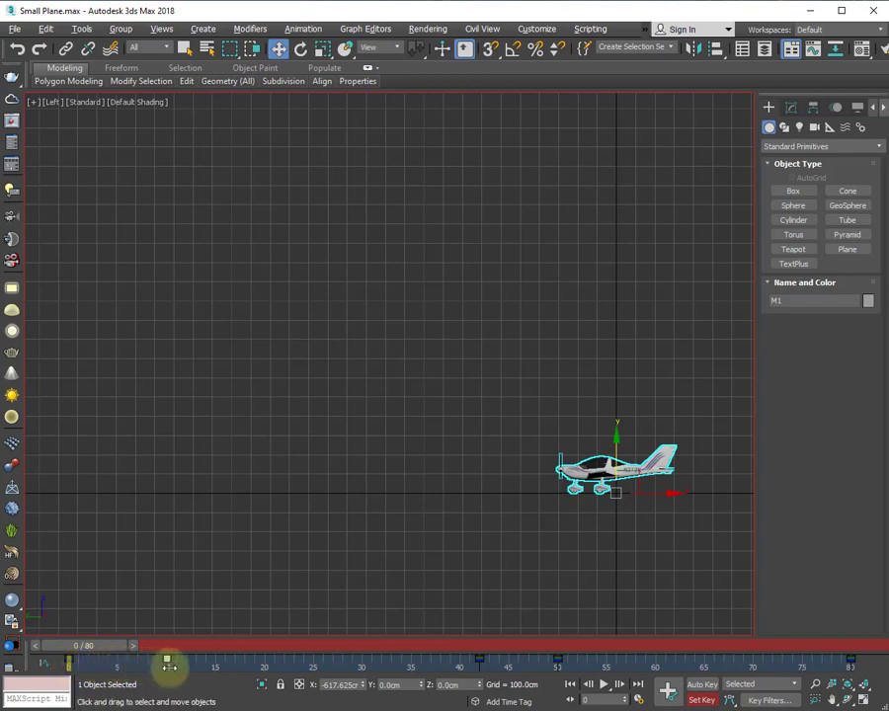
{"action": "mouse_move", "coordinate": [71, 648]}
{"action": "left_mouse_down"}
{"action": "mouse_move", "coordinate": [254, 655]}
{"action": "mouse_move", "coordinate": [840, 631]}
{"action": "mouse_move", "coordinate": [69, 644]}
{"action": "left_mouse_up"}
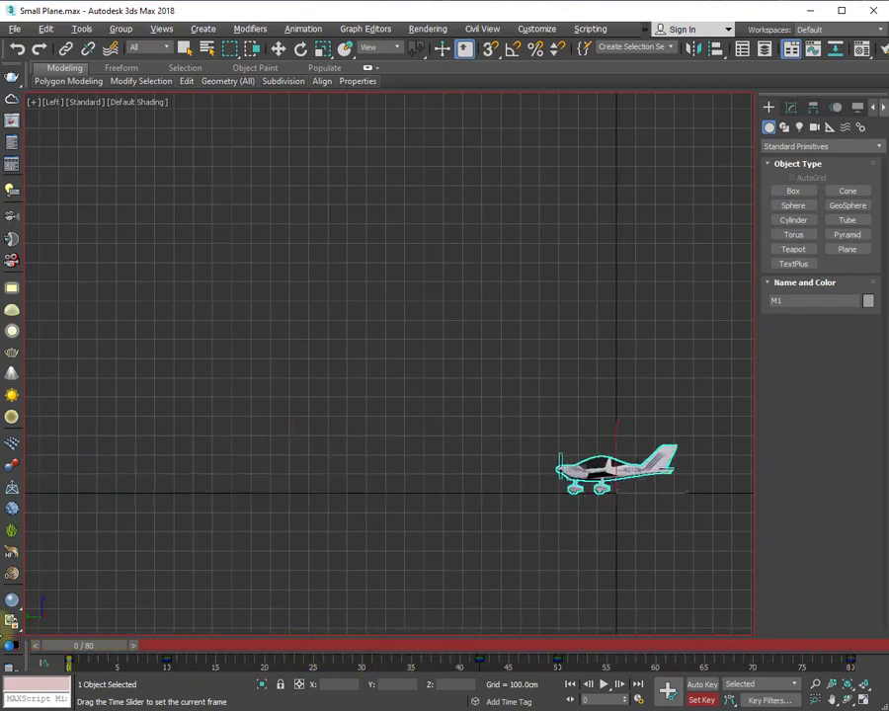
{"action": "middle_click_drag", "start_coordinate": [365, 485], "coordinate": [410, 494]}
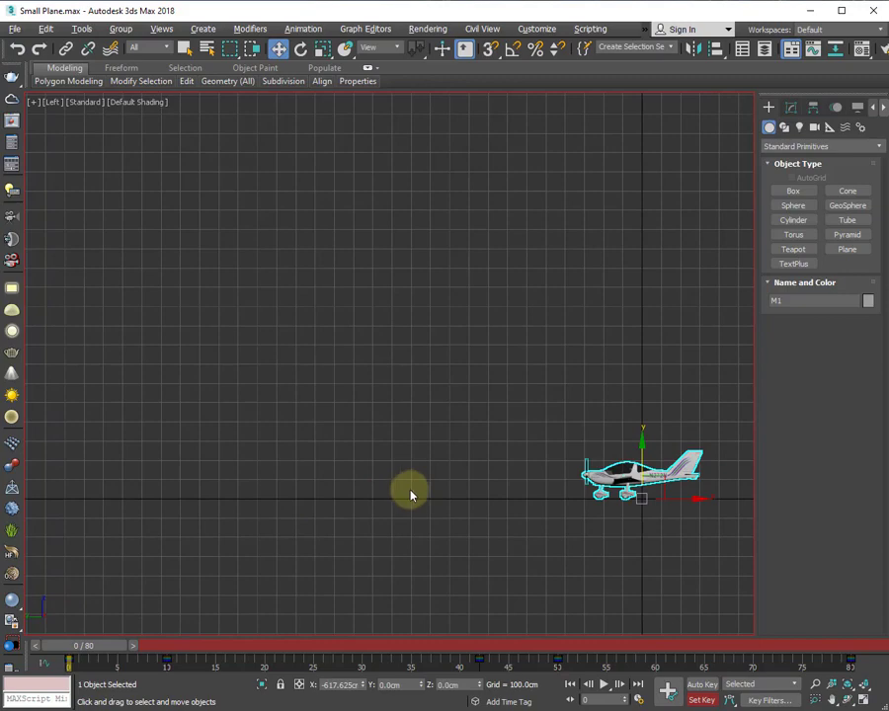
{"action": "left_click", "coordinate": [702, 683]}
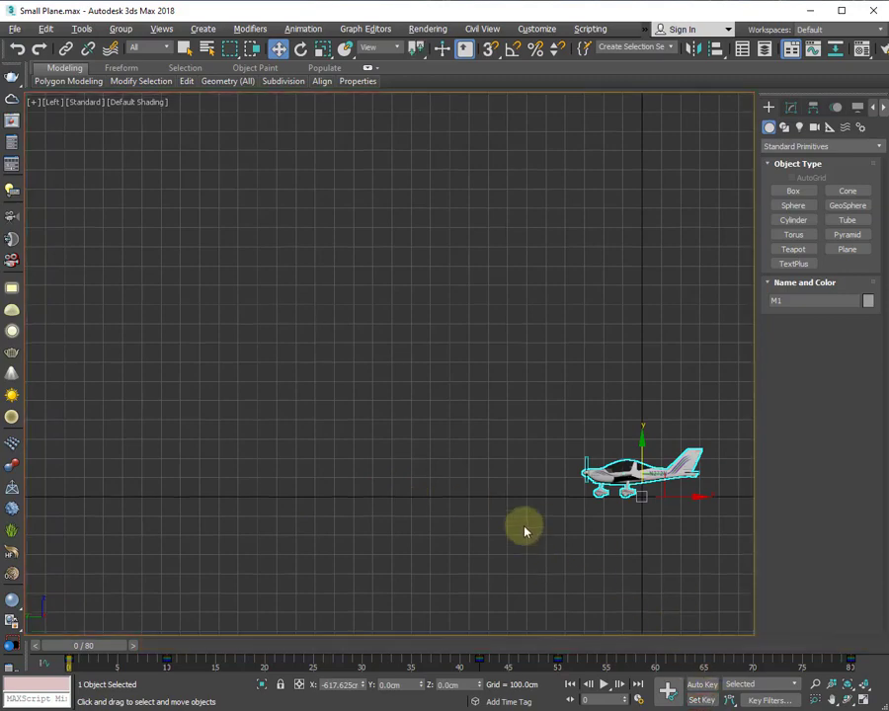
{"action": "scroll", "coordinate": [524, 532], "scroll_direction": "down", "scroll_amount": 2}
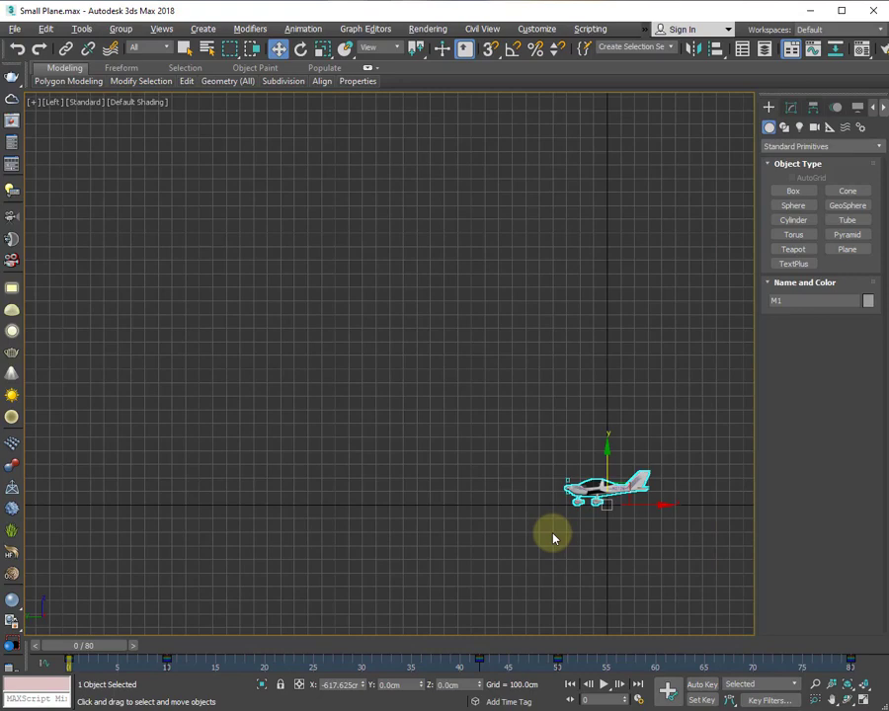